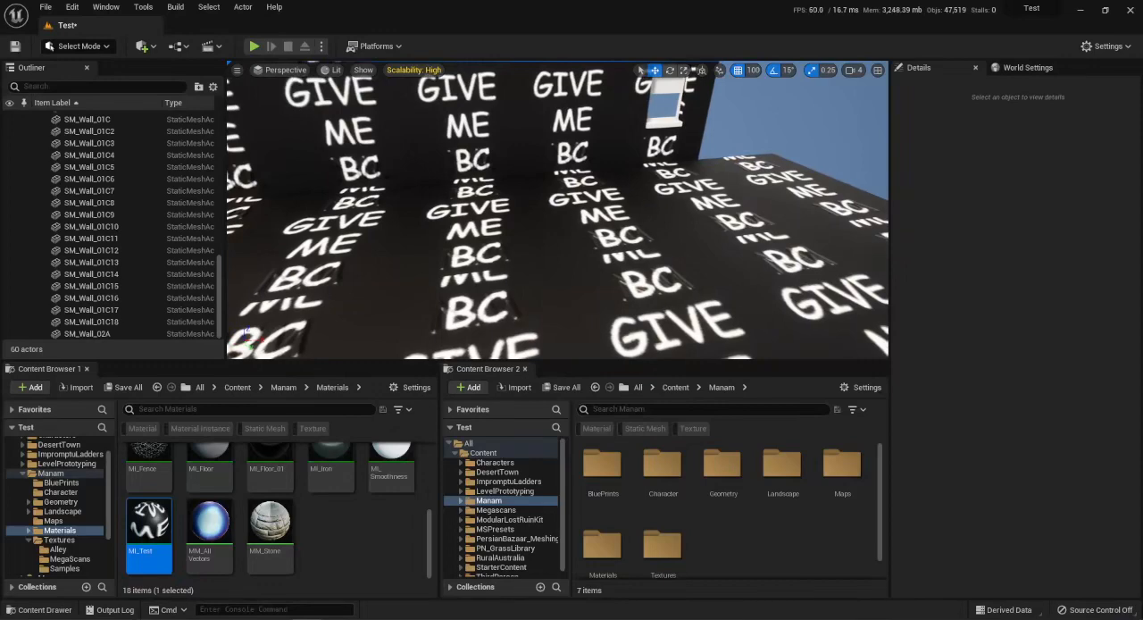
# Open the MI_Test material instance and arrange its editor side by side with the level editor.
pyautogui.moveTo(557, 210); pyautogui.dragTo(514, 214, button='right')
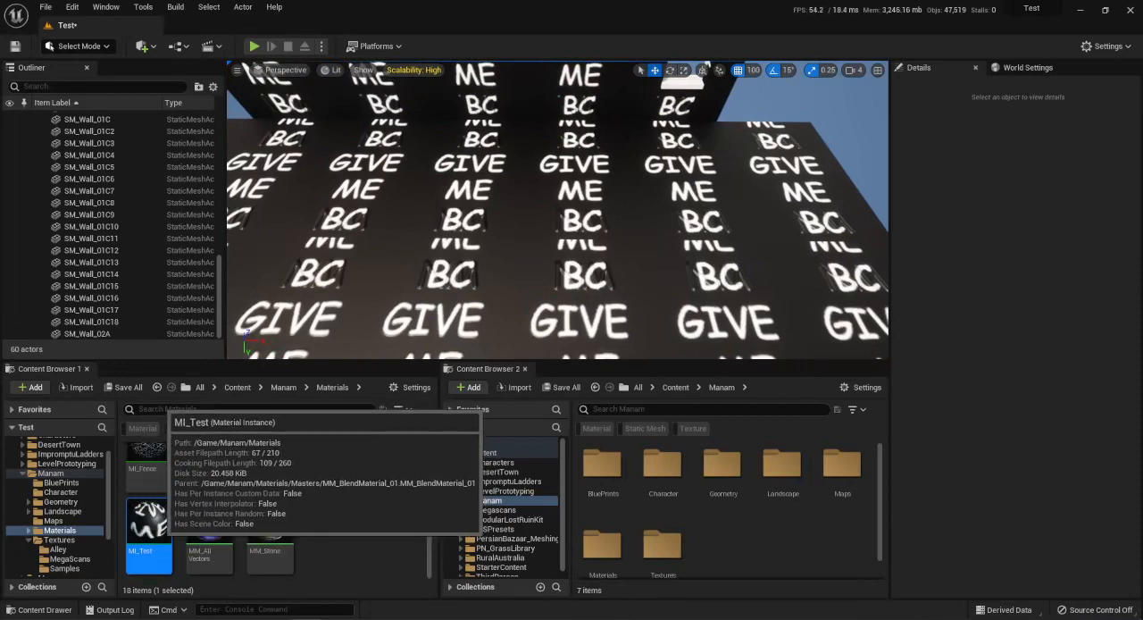
pyautogui.doubleClick(149, 523)
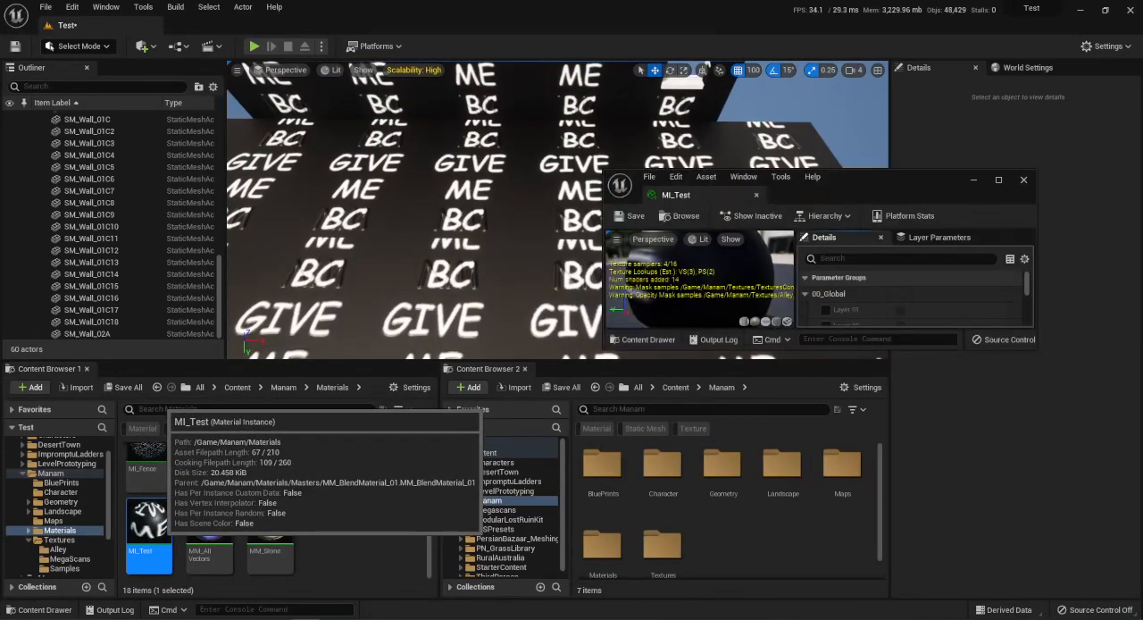
pyautogui.press('super+Right')
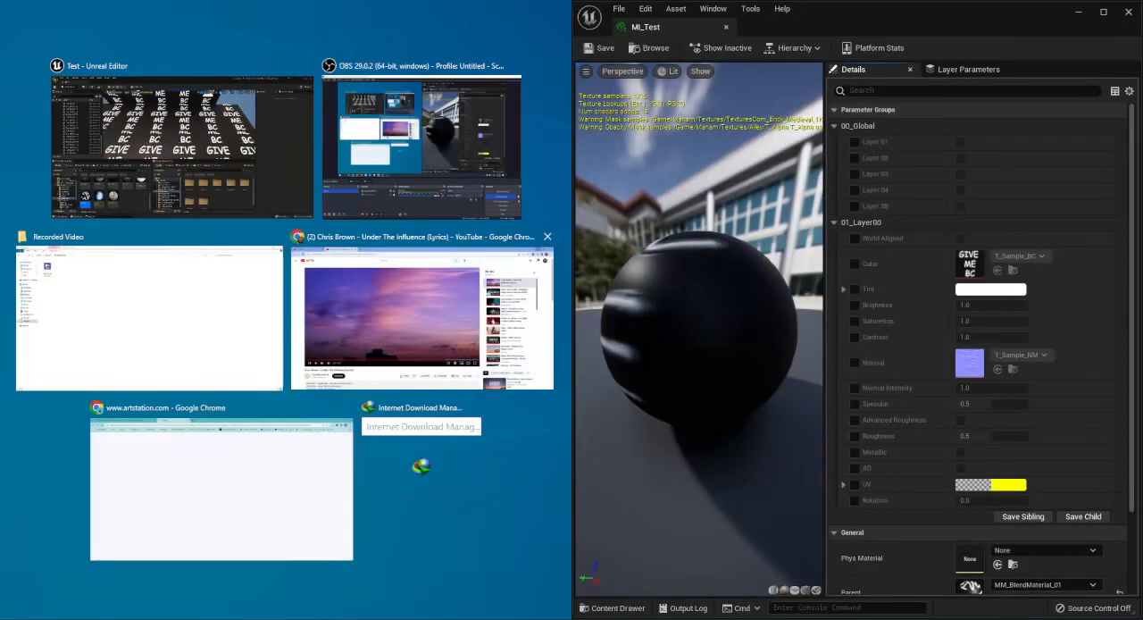
pyautogui.moveTo(699, 329); pyautogui.dragTo(699, 304, button='right')
pyautogui.moveTo(399, 210)
pyautogui.mouseDown(button='right')
pyautogui.moveTo(375, 223)
pyautogui.moveTo(411, 210)
pyautogui.moveTo(384, 223)
pyautogui.moveTo(330, 215)
pyautogui.moveTo(397, 214)
pyautogui.moveTo(379, 214)
pyautogui.mouseUp(button='right')
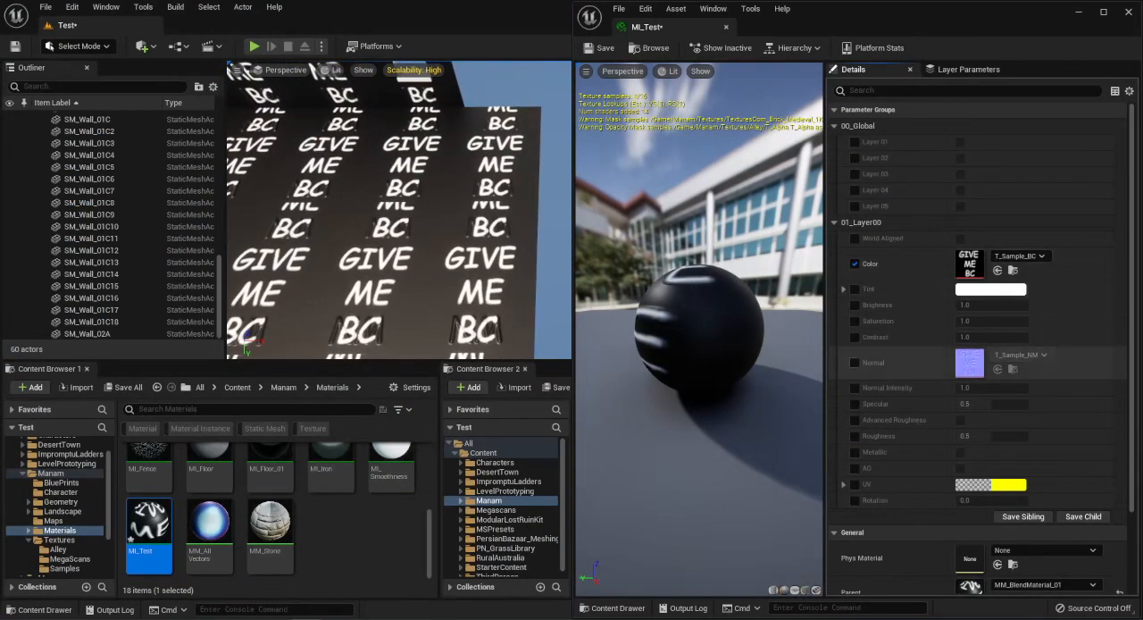
# Override the base layer's Color and Normal with the matching TexturesCom_Brick_Medieval_1K textures from the Manam Textures folder.
pyautogui.click(59, 539)
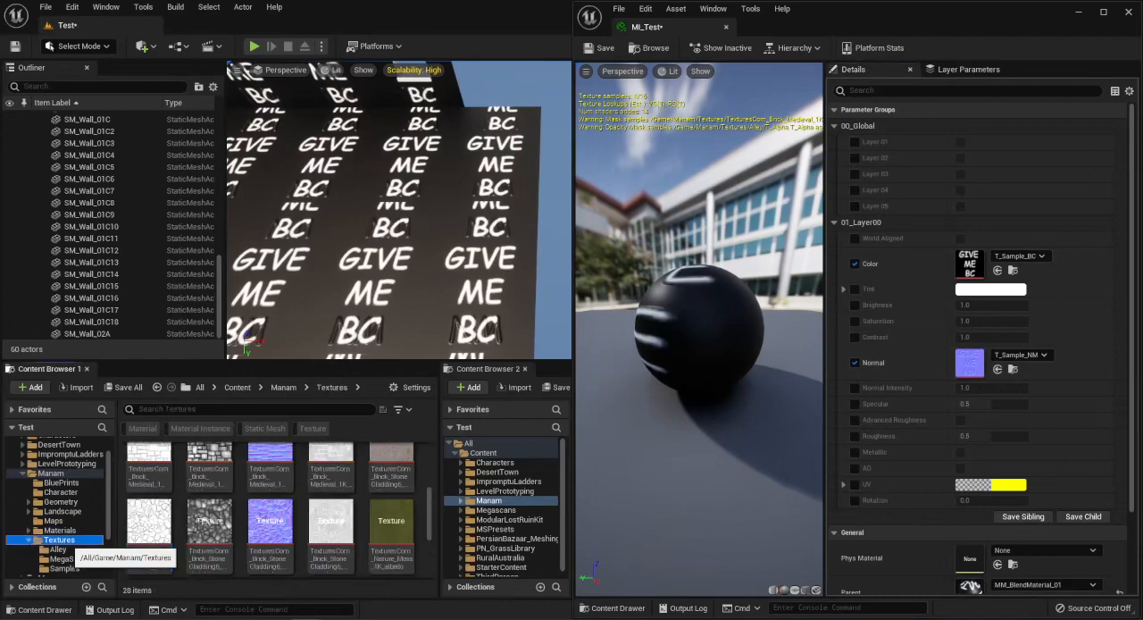
pyautogui.scroll(-1, 385, 490)
pyautogui.moveTo(391, 534); pyautogui.dragTo(969, 263)
pyautogui.scroll(-1, 277, 509)
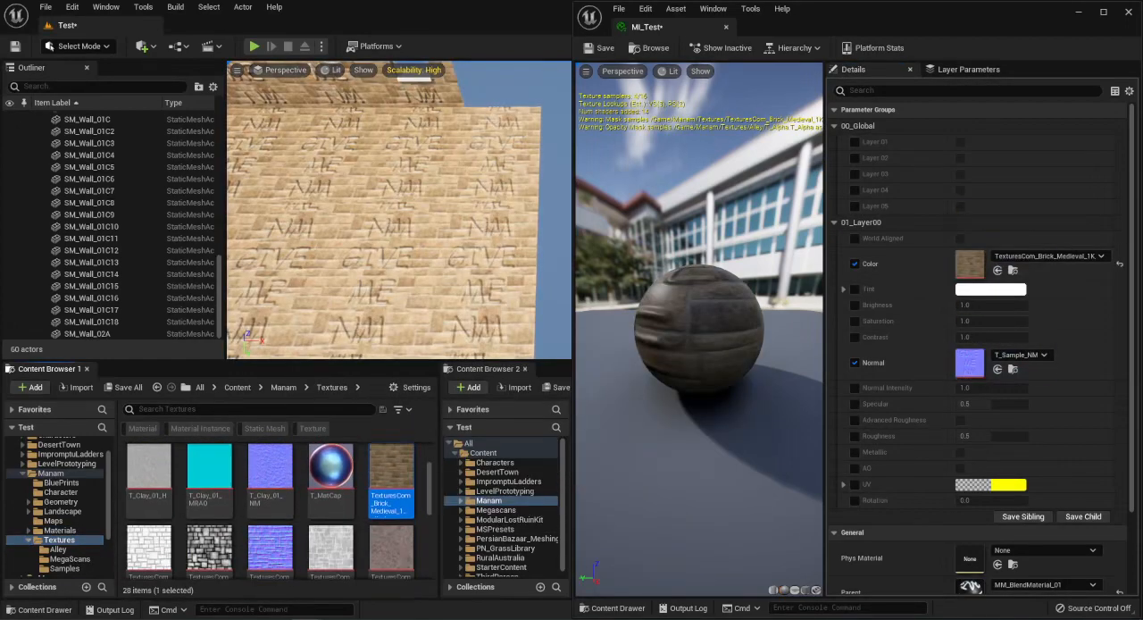
pyautogui.moveTo(269, 546); pyautogui.dragTo(969, 362)
pyautogui.moveTo(399, 210); pyautogui.dragTo(482, 227, button='right')
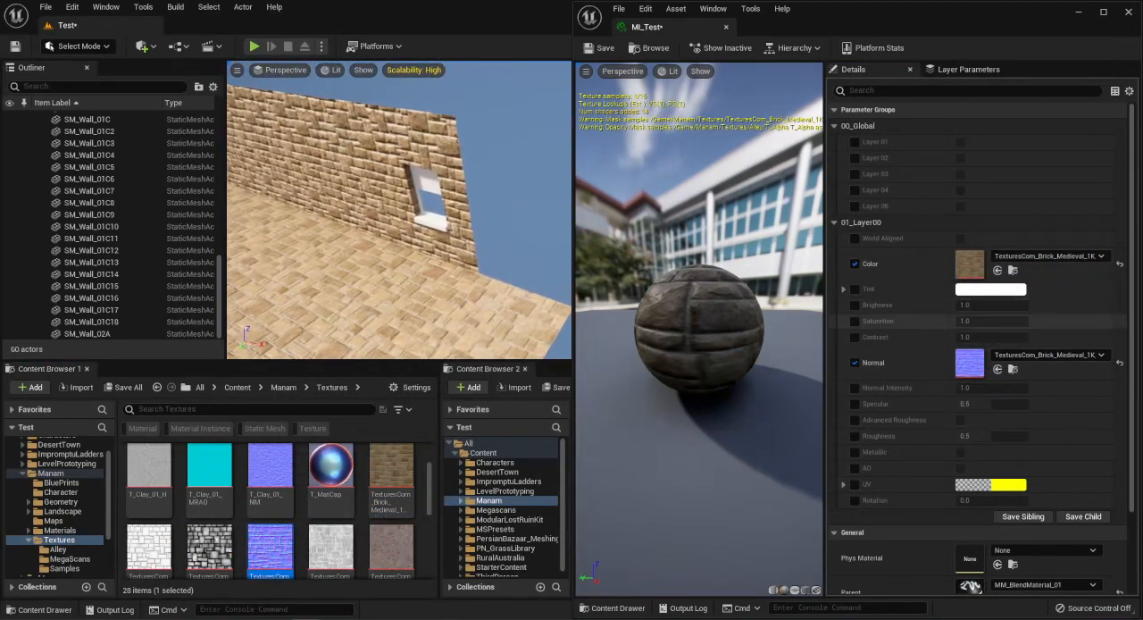
pyautogui.moveTo(399, 209); pyautogui.dragTo(418, 231, button='right')
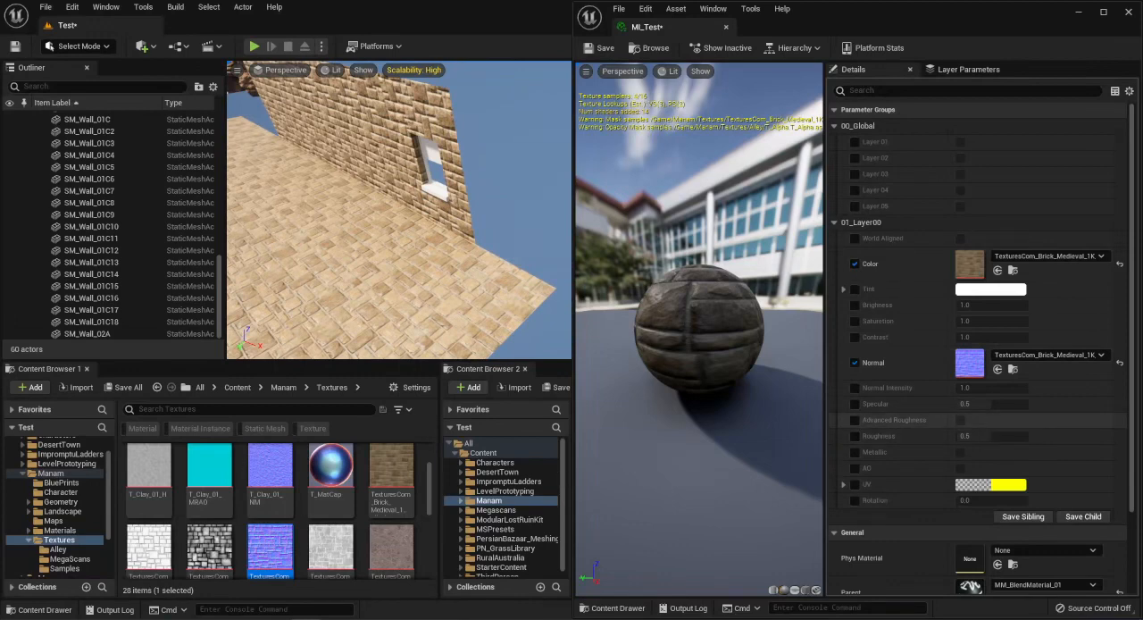
# Try the base layer's Advanced Roughness, Metallic, Advanced Metallic and AO options on the brick material.
pyautogui.click(959, 420)
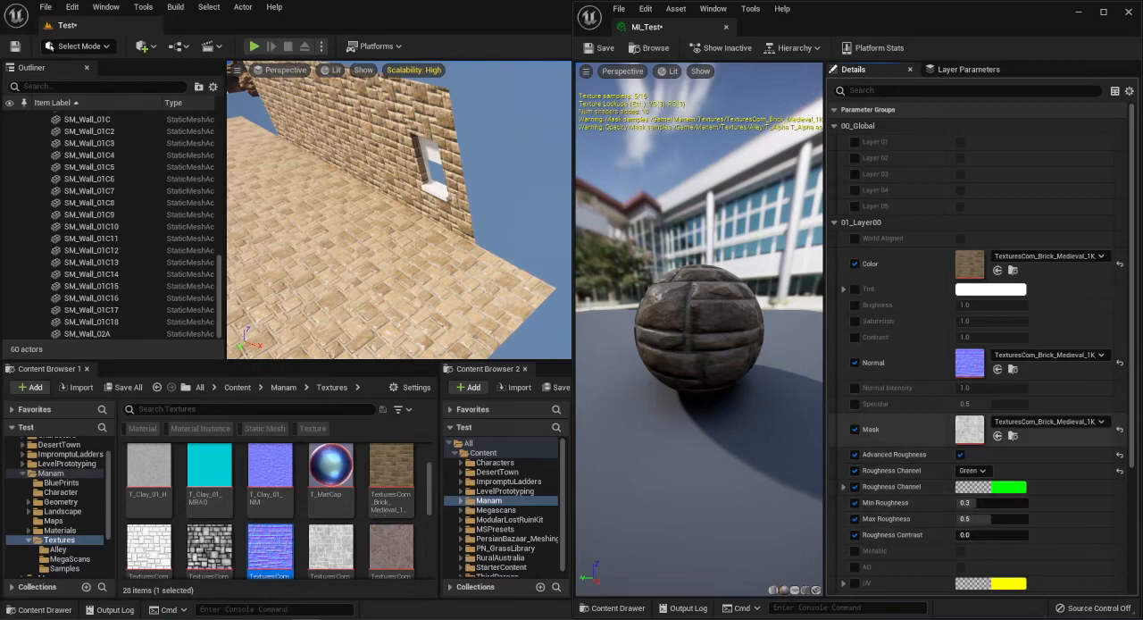
pyautogui.click(960, 454)
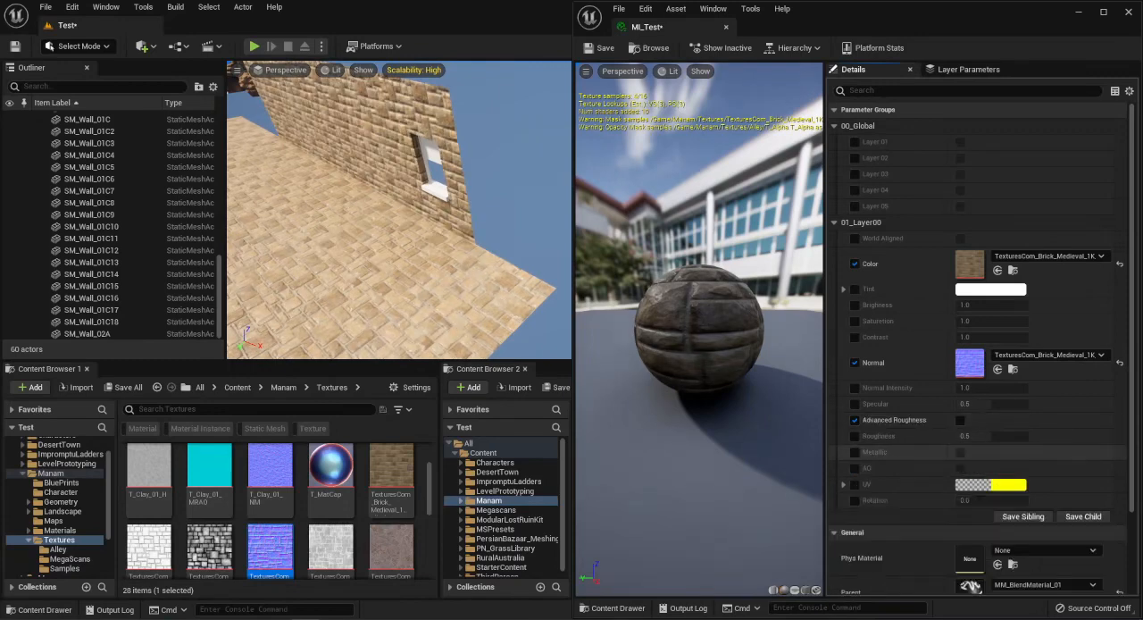
pyautogui.click(959, 452)
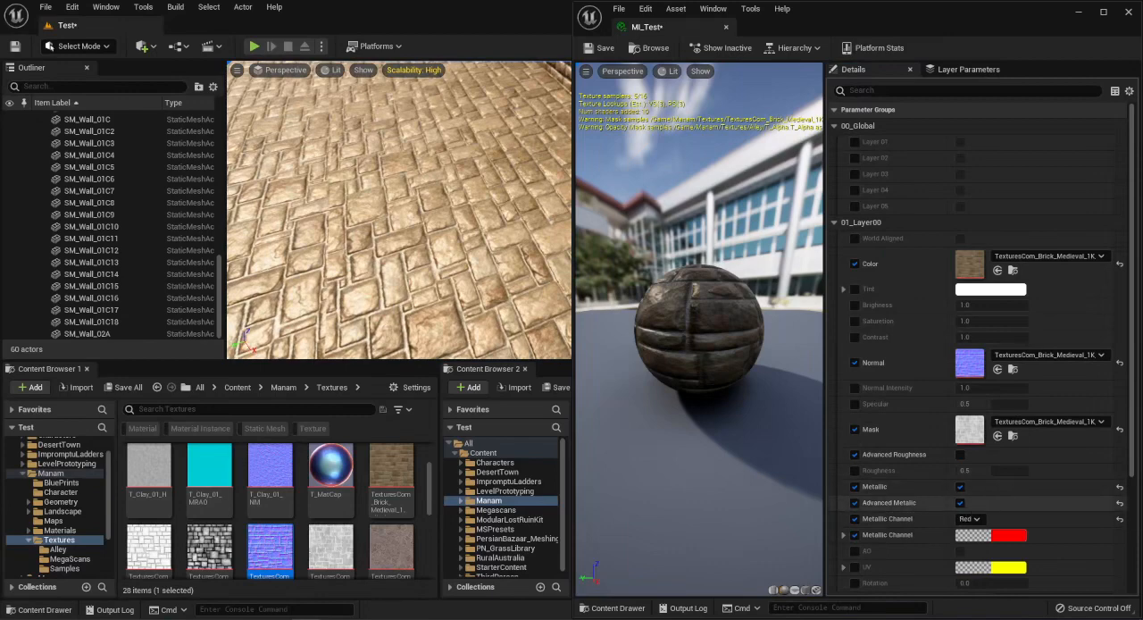
pyautogui.click(960, 503)
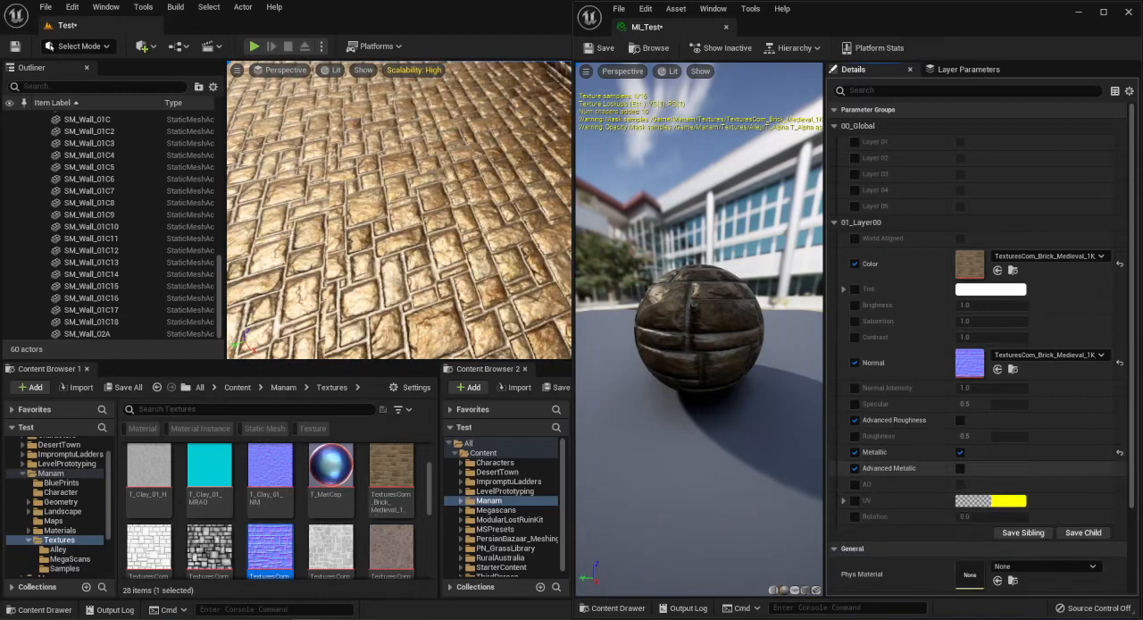
pyautogui.click(960, 467)
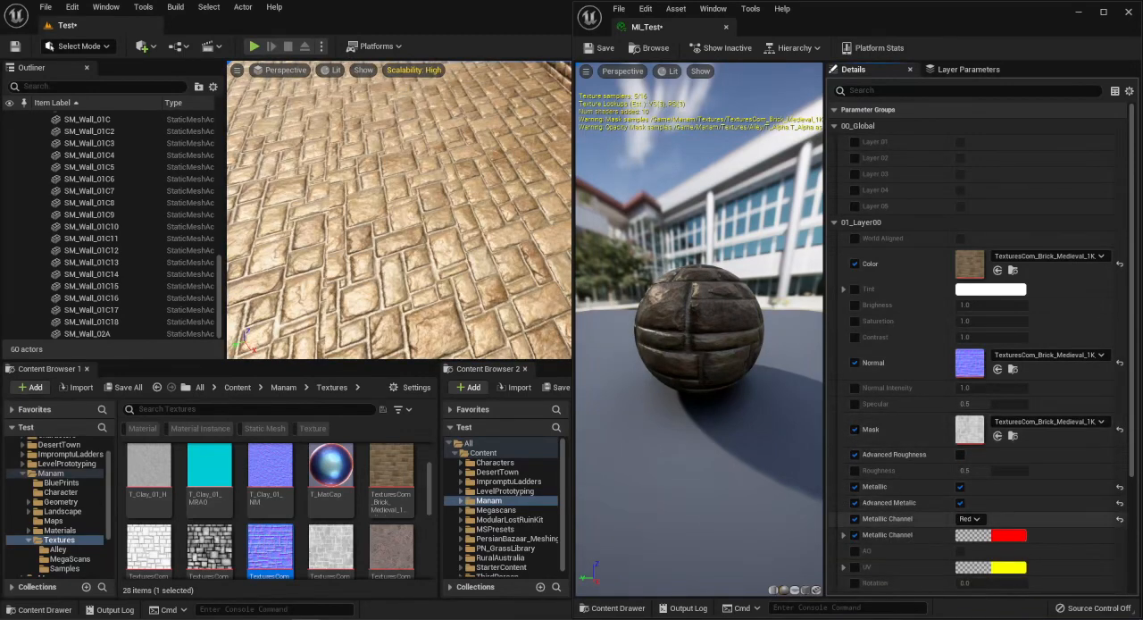
pyautogui.click(1120, 503)
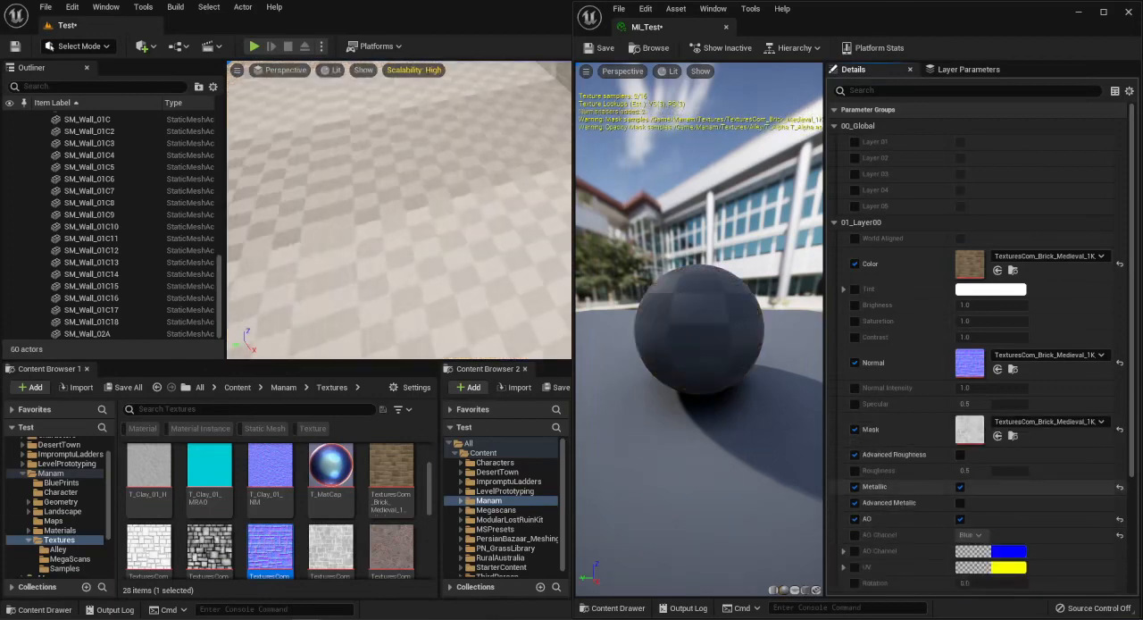
pyautogui.click(959, 484)
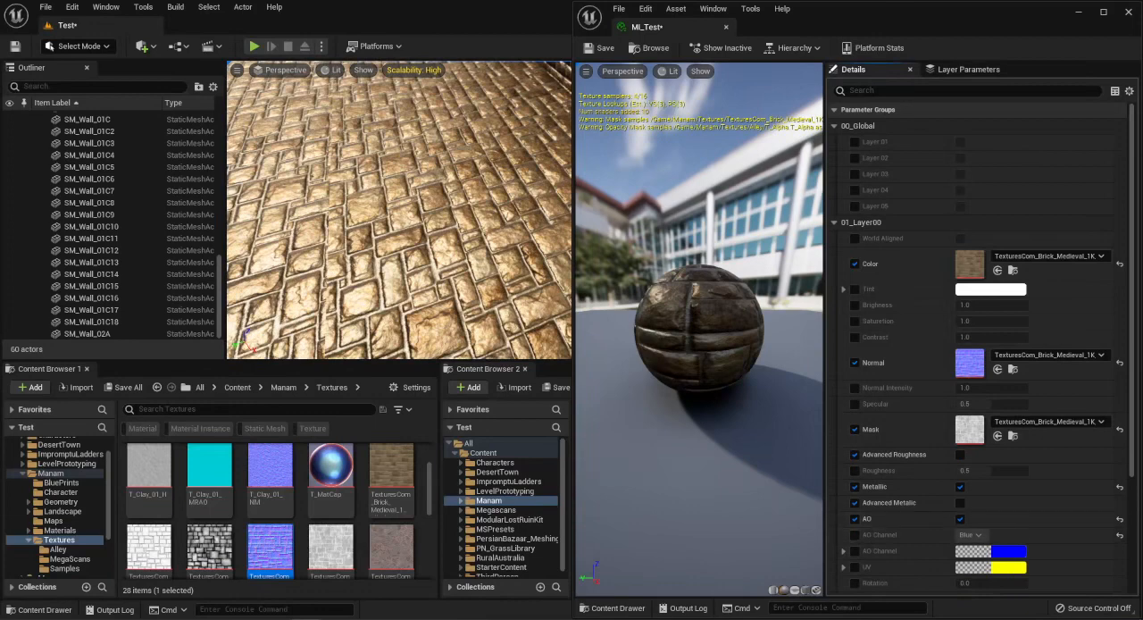
# Reset the base layer's AO and Metallic settings and remove their overrides together with the Advanced Roughness override.
pyautogui.click(1120, 518)
pyautogui.click(1119, 453)
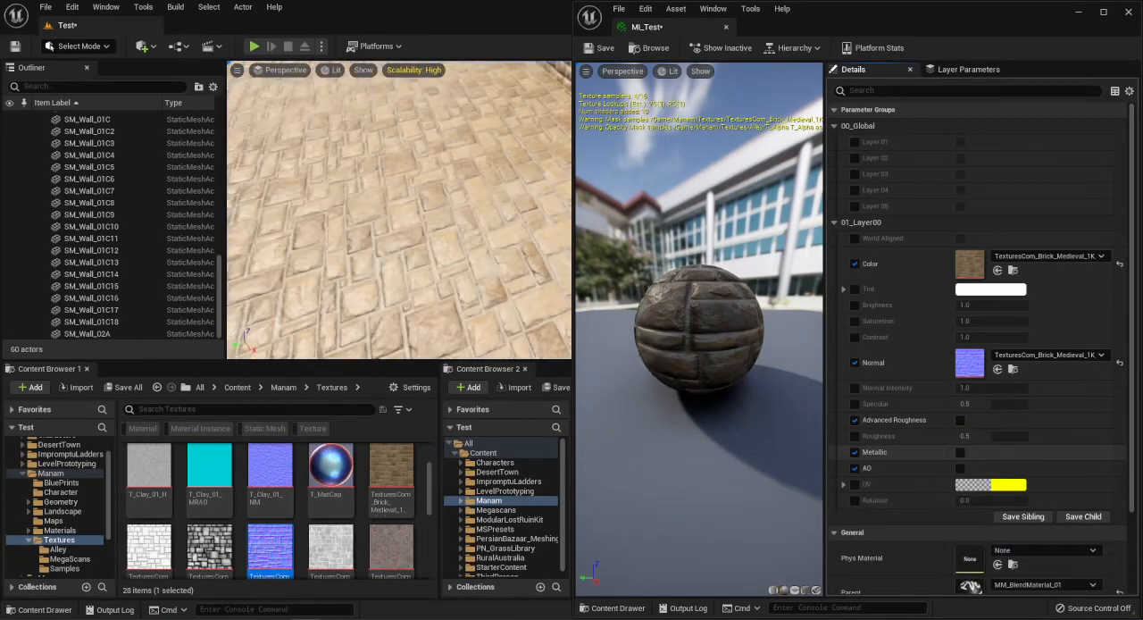
pyautogui.click(854, 468)
pyautogui.click(854, 451)
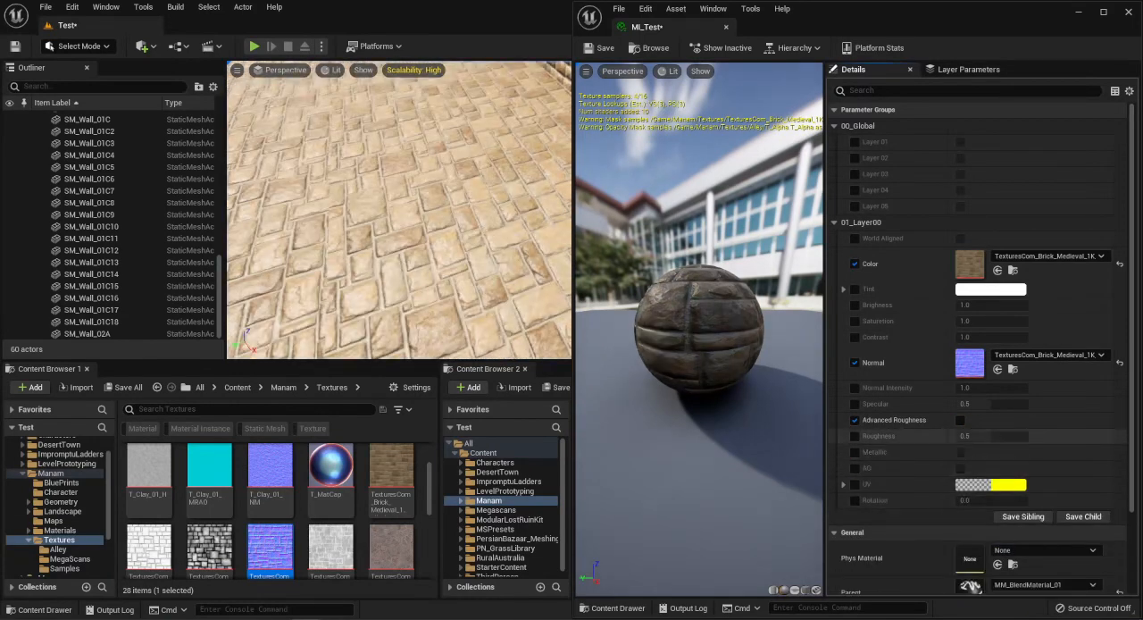
pyautogui.click(854, 420)
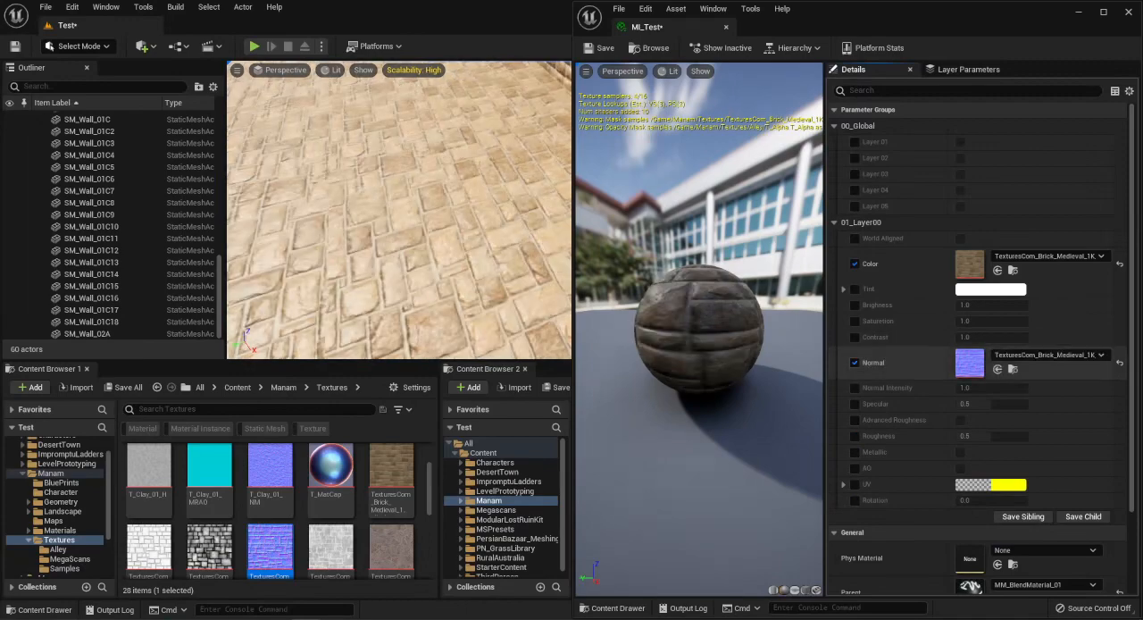
# Override the base layer's Specular and set it to 0.1.
pyautogui.moveTo(399, 223); pyautogui.dragTo(517, 169, button='right')
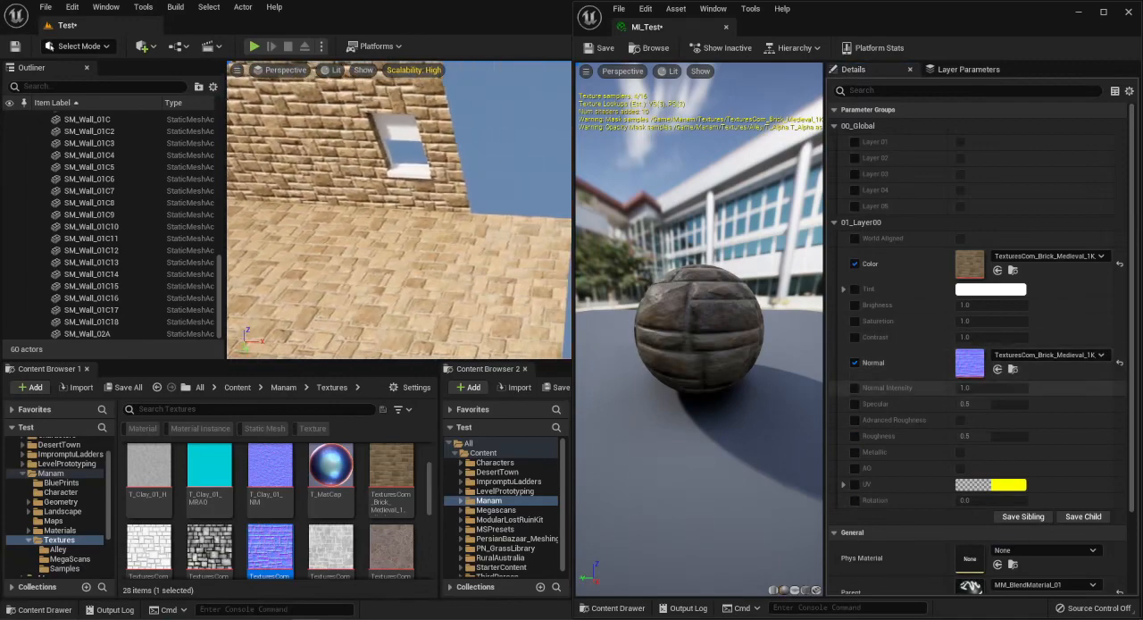
pyautogui.click(854, 404)
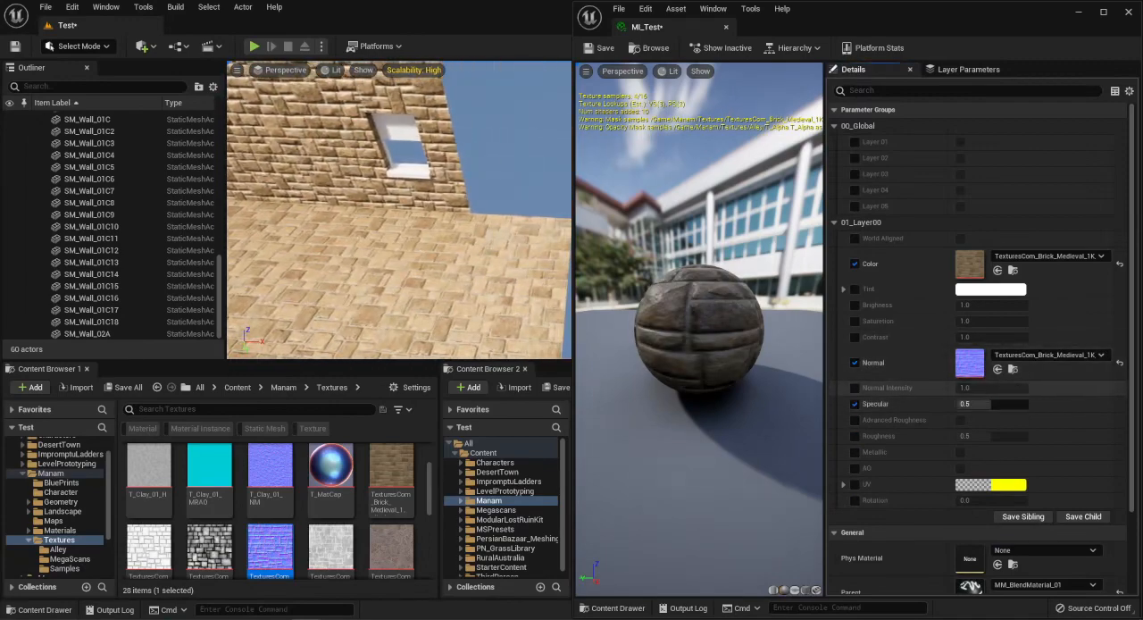
pyautogui.click(982, 404)
pyautogui.press('Return')
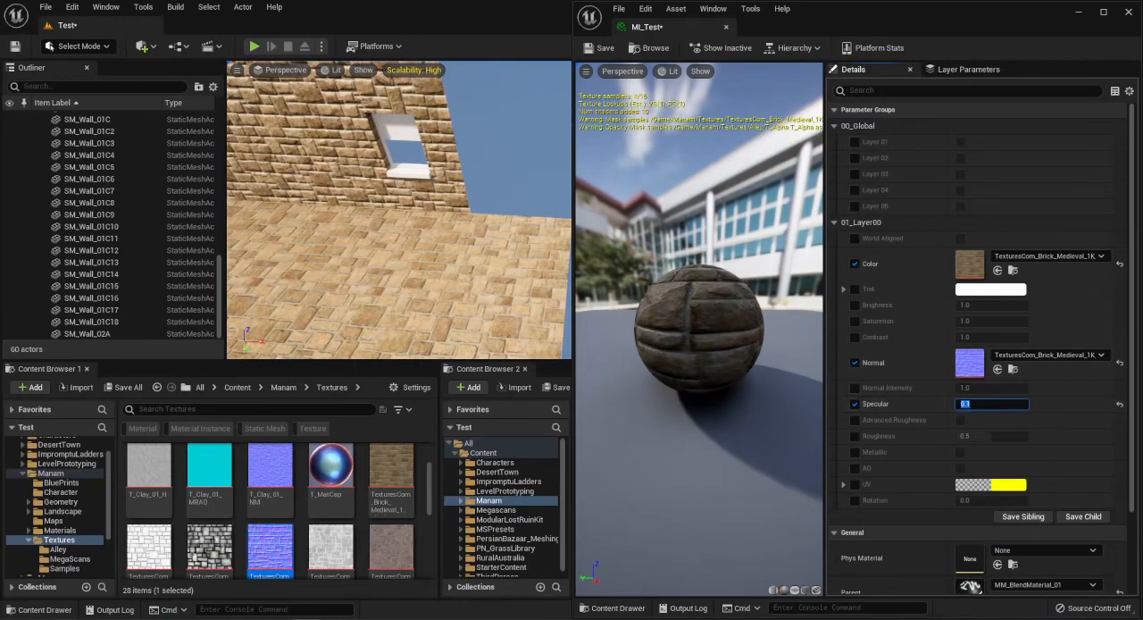
# Enable Layer 01 in the global parameters and assign TexturesCom_Brick_Medieval_1K_height as the Height texture.
pyautogui.moveTo(402, 215); pyautogui.dragTo(379, 278, button='right')
pyautogui.moveTo(910, 190); pyautogui.dragTo(911, 216, button='right')
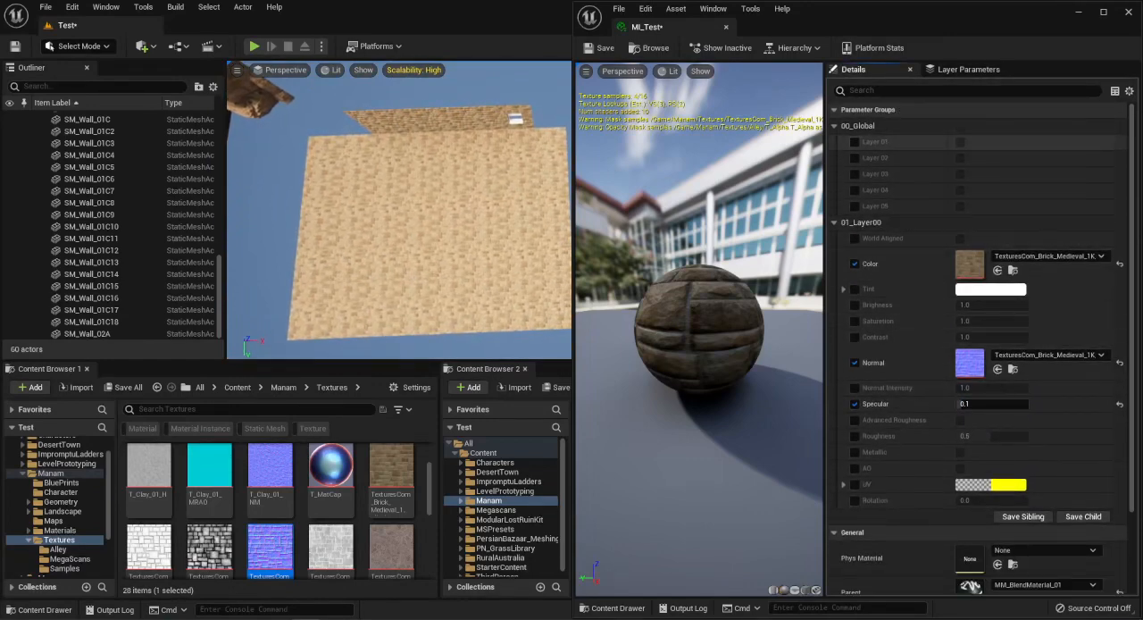
pyautogui.click(960, 142)
pyautogui.moveTo(393, 268); pyautogui.dragTo(387, 227, button='right')
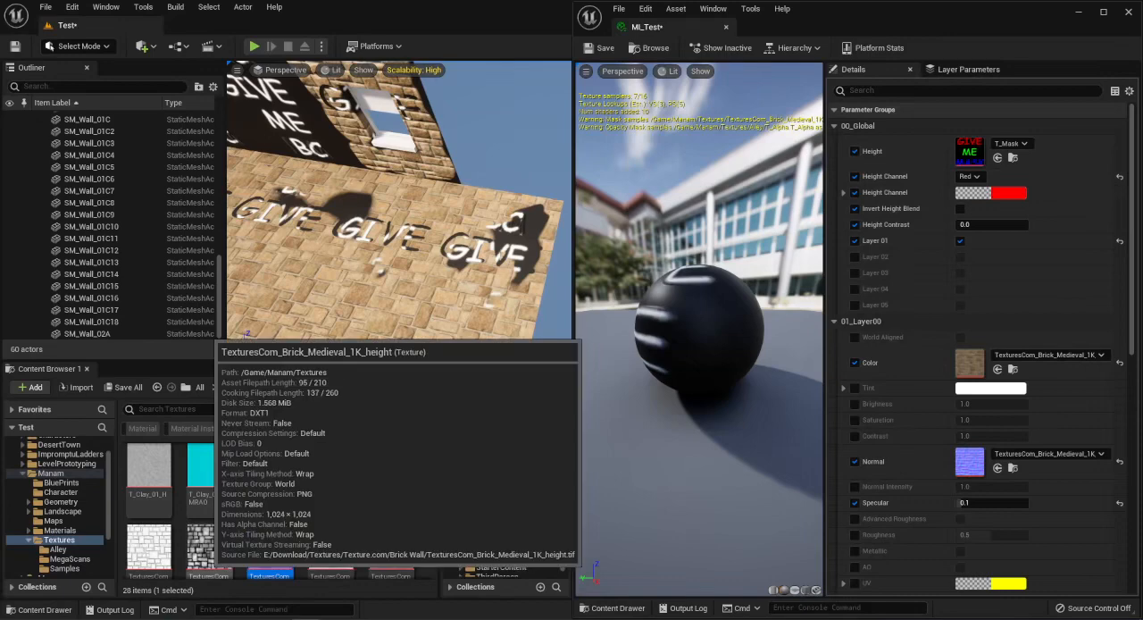
pyautogui.moveTo(209, 546); pyautogui.dragTo(960, 156)
pyautogui.moveTo(423, 207)
pyautogui.mouseDown(button='right')
pyautogui.moveTo(414, 214)
pyautogui.moveTo(425, 198)
pyautogui.mouseUp(button='right')
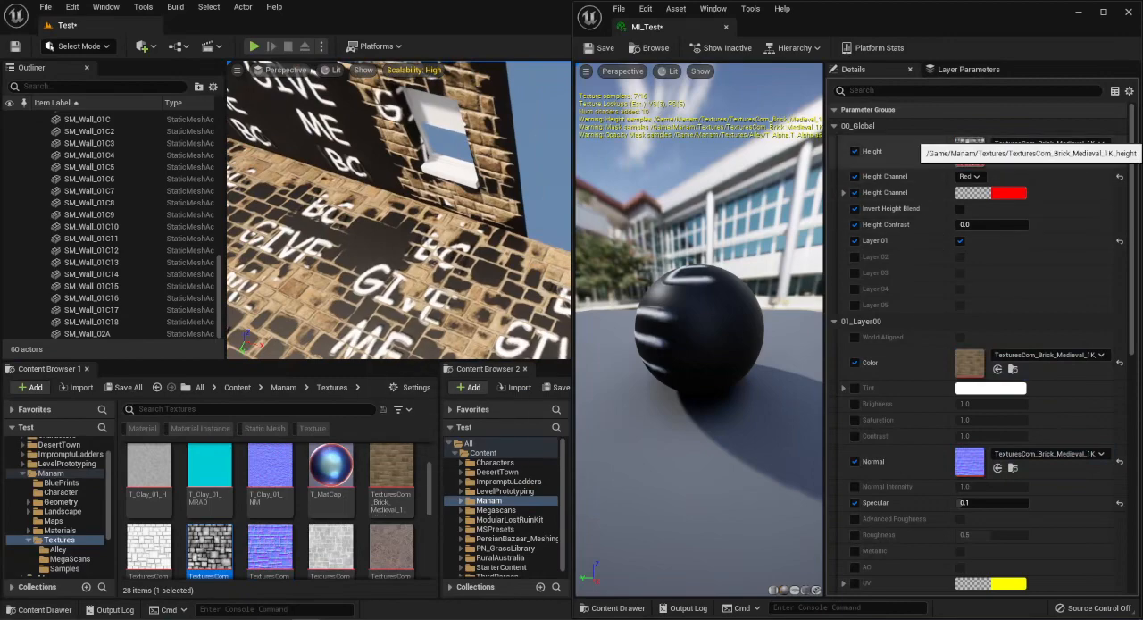
# Inspect the brick height texture's light and dark areas in the texture editor, and close it to return to MI_Test.
pyautogui.doubleClick(211, 550)
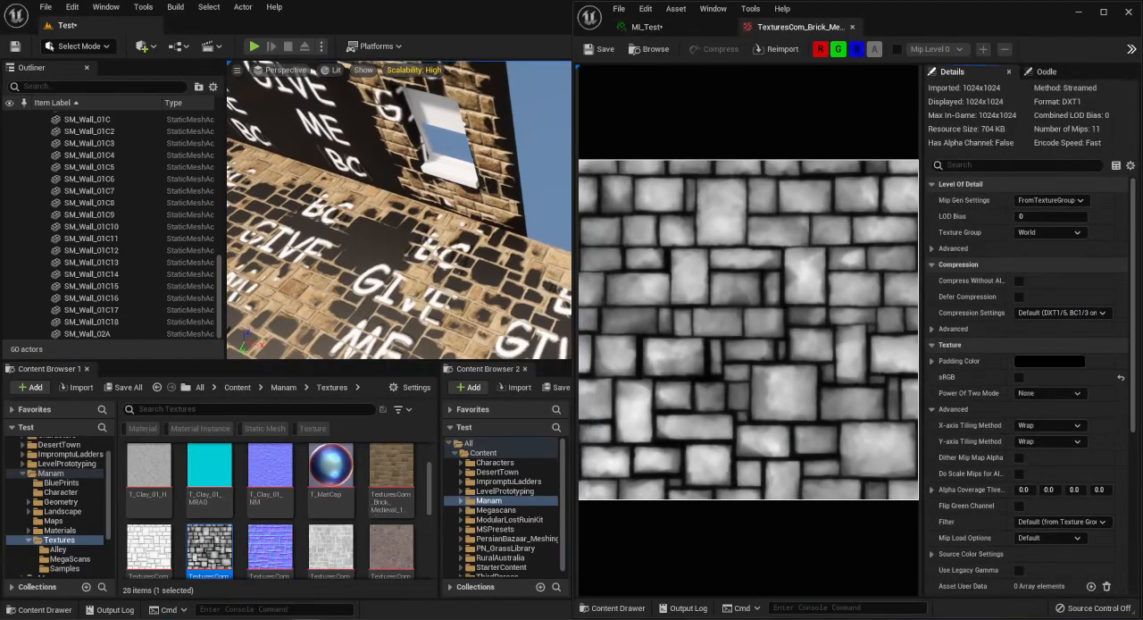
pyautogui.click(1103, 11)
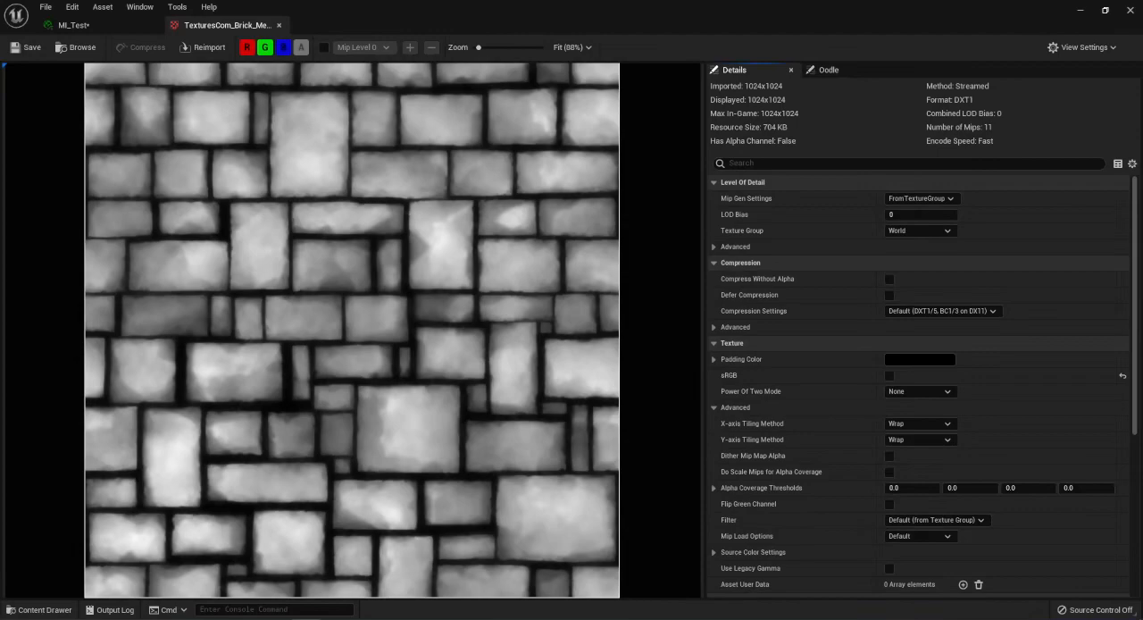
pyautogui.click(1104, 11)
pyautogui.moveTo(900, 175); pyautogui.dragTo(1142, 31)
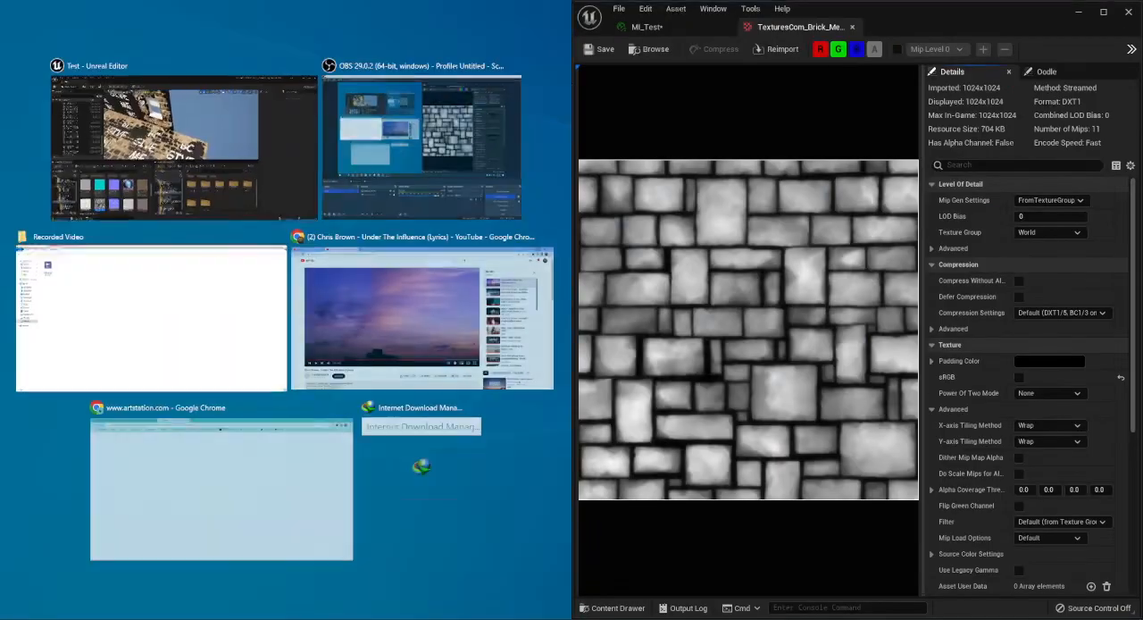
pyautogui.click(184, 147)
pyautogui.moveTo(399, 210); pyautogui.dragTo(391, 189, button='right')
pyautogui.click(851, 27)
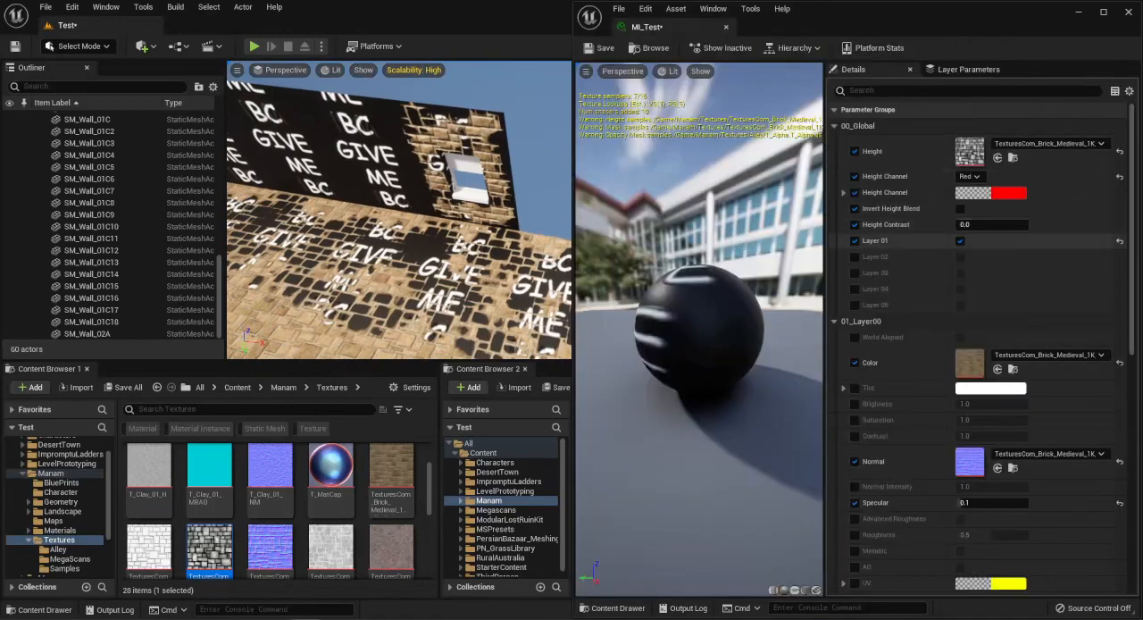
# Try a small Height Contrast on the layer blend and set it back to 0.0.
pyautogui.moveTo(399, 210); pyautogui.dragTo(438, 236, button='right')
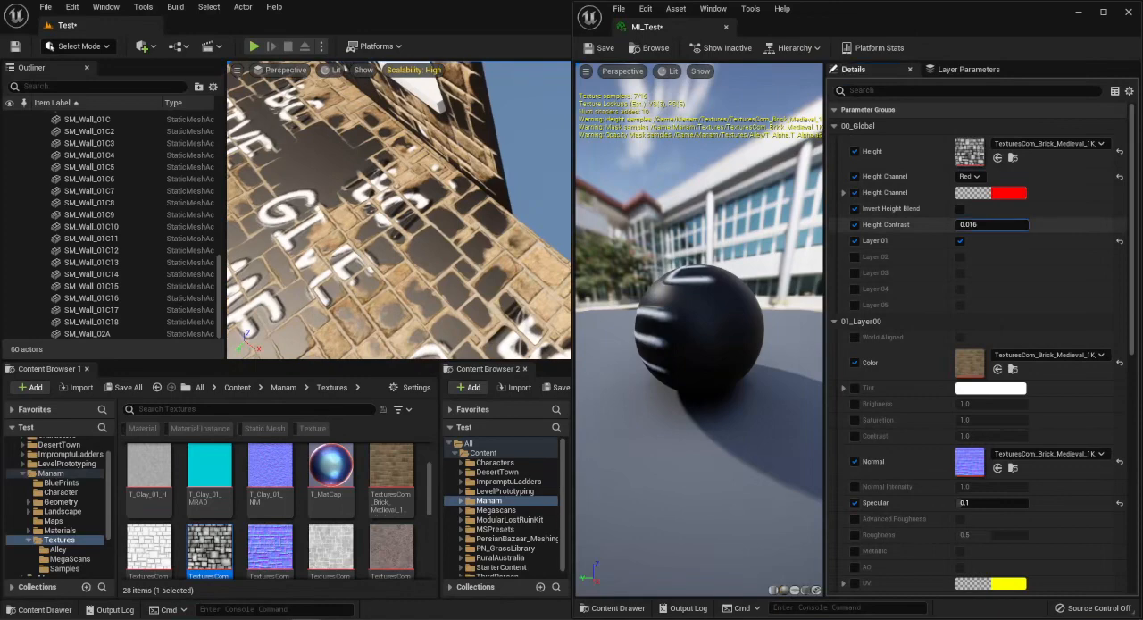
pyautogui.moveTo(987, 224); pyautogui.dragTo(957, 224)
pyautogui.moveTo(429, 223); pyautogui.dragTo(511, 188, button='right')
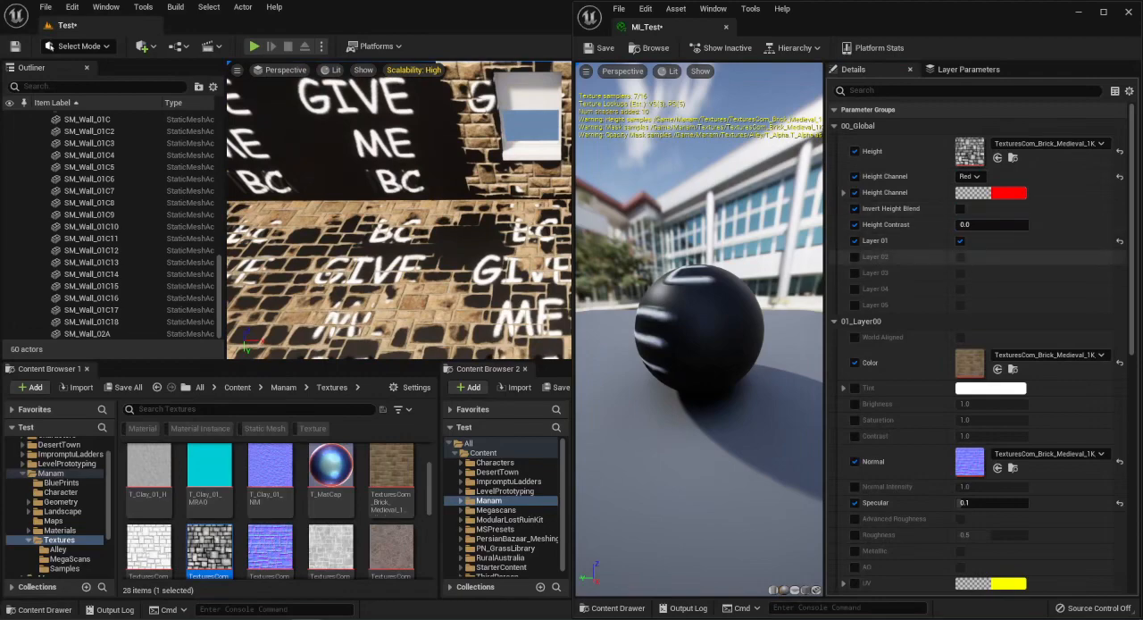
# Enable Invert Height Blend for the blend between the brick base and Layer 01.
pyautogui.moveTo(401, 206); pyautogui.dragTo(466, 190, button='right')
pyautogui.click(960, 208)
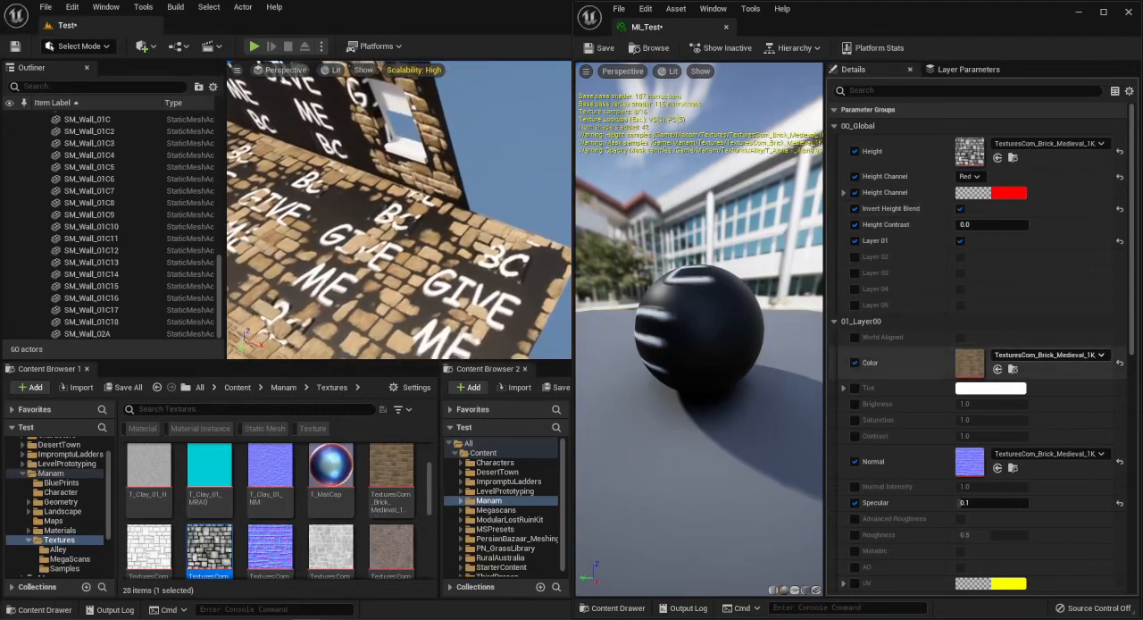
# Enable the Layer 01 Color and Layer 01 Normal texture overrides.
pyautogui.scroll(-10, 947, 357)
pyautogui.scroll(2, 956, 272)
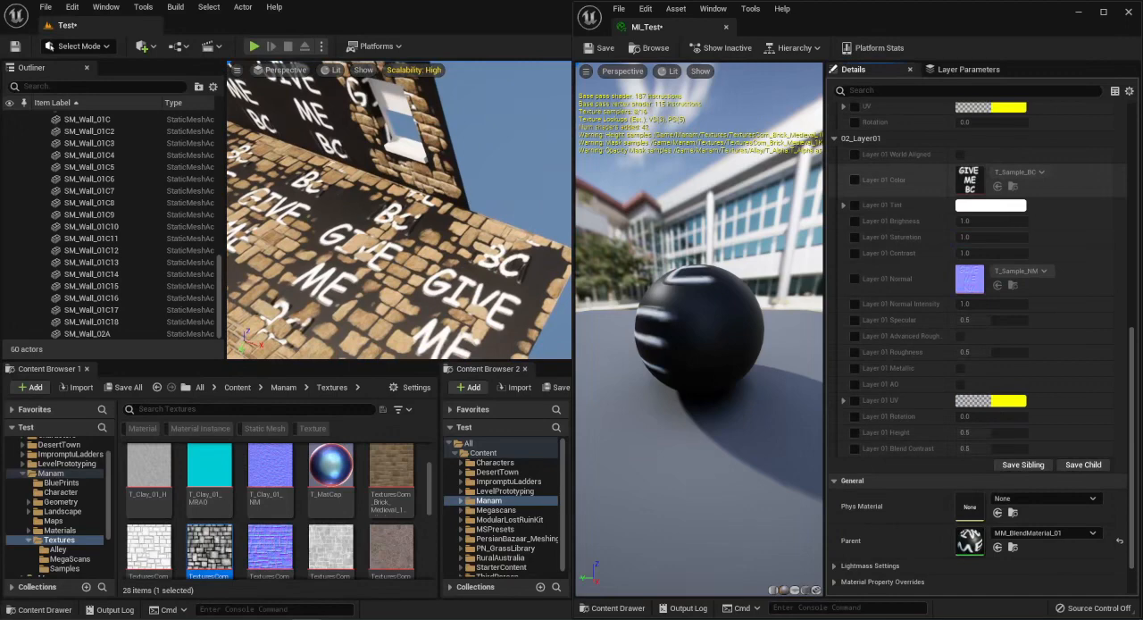
pyautogui.click(854, 179)
pyautogui.click(854, 278)
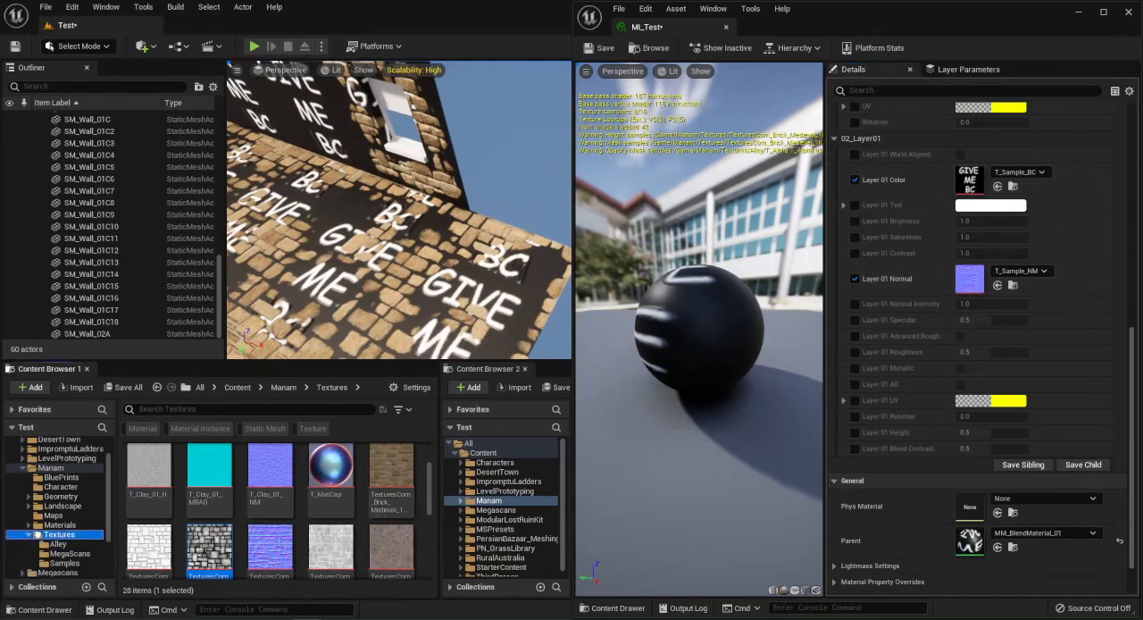
# Browse the Megascans folder in the first content browser with the contents filtered to textures only.
pyautogui.scroll(-2, 54, 509)
pyautogui.click(57, 534)
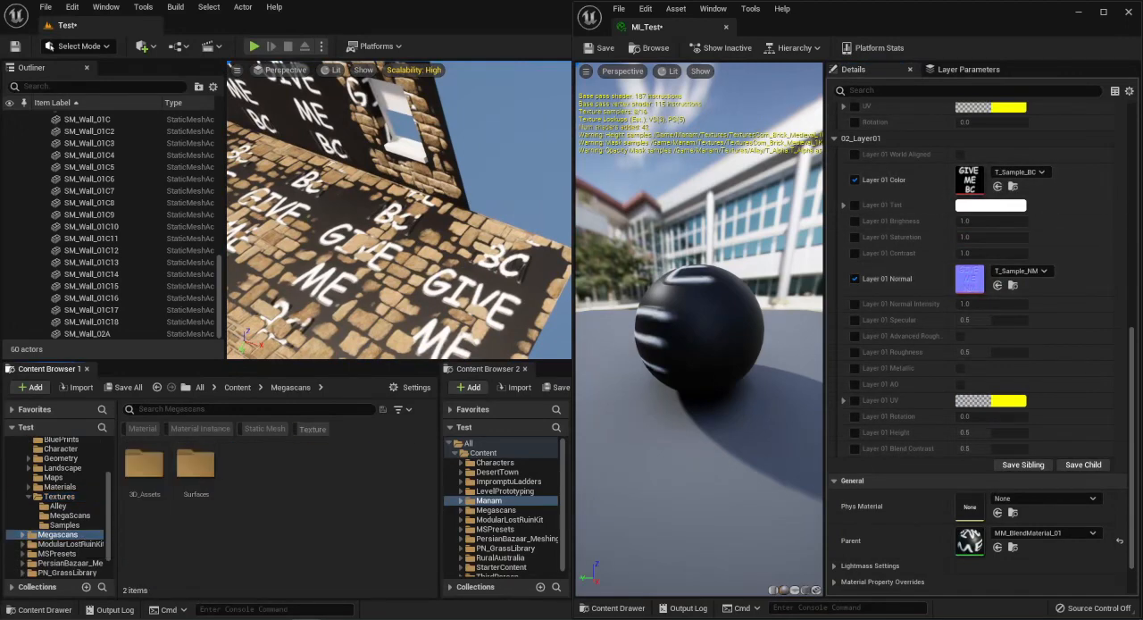
pyautogui.click(311, 429)
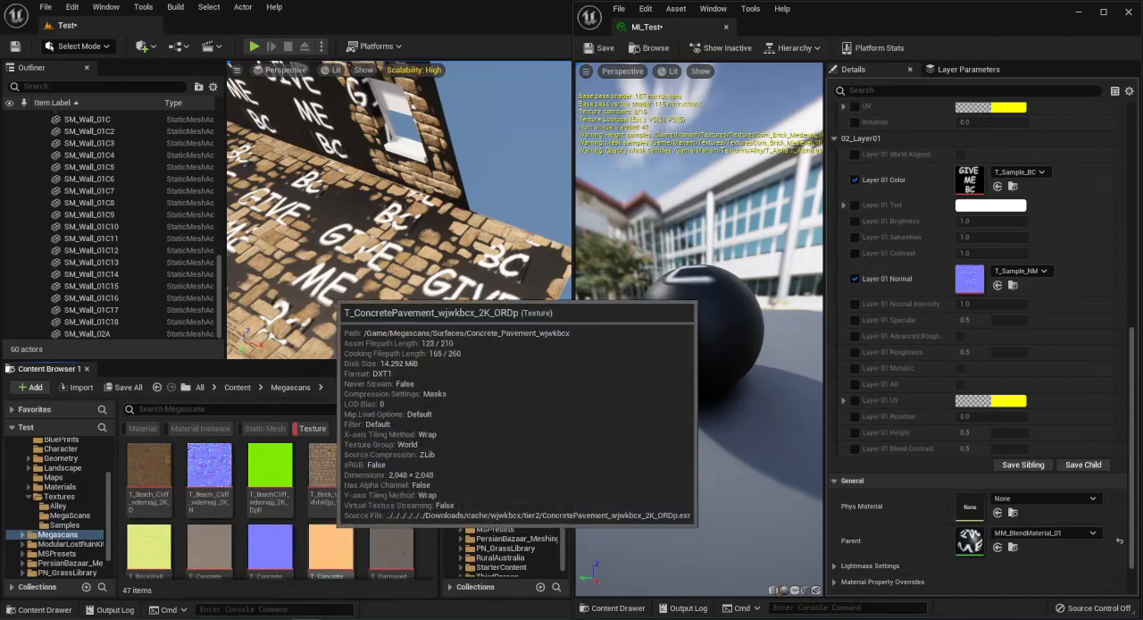
# Assign the Megascans concrete pavement color and normal textures to Layer 01 and set its Specular to 0.1.
pyautogui.scroll(-2, 328, 455)
pyautogui.moveTo(209, 491); pyautogui.dragTo(969, 179)
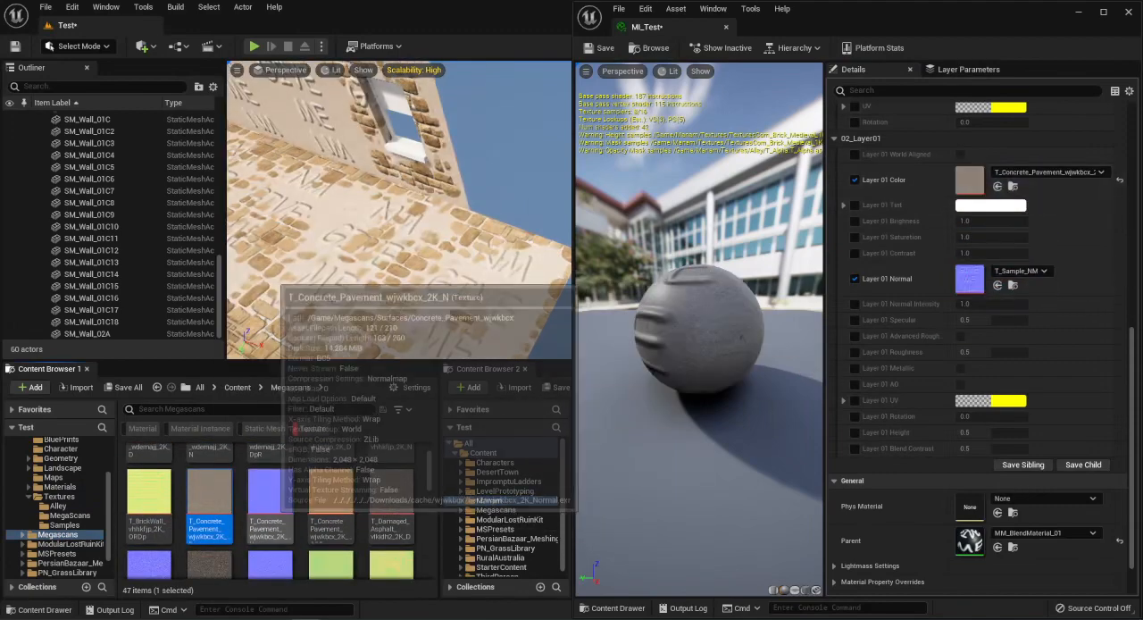
pyautogui.moveTo(270, 496); pyautogui.dragTo(973, 283)
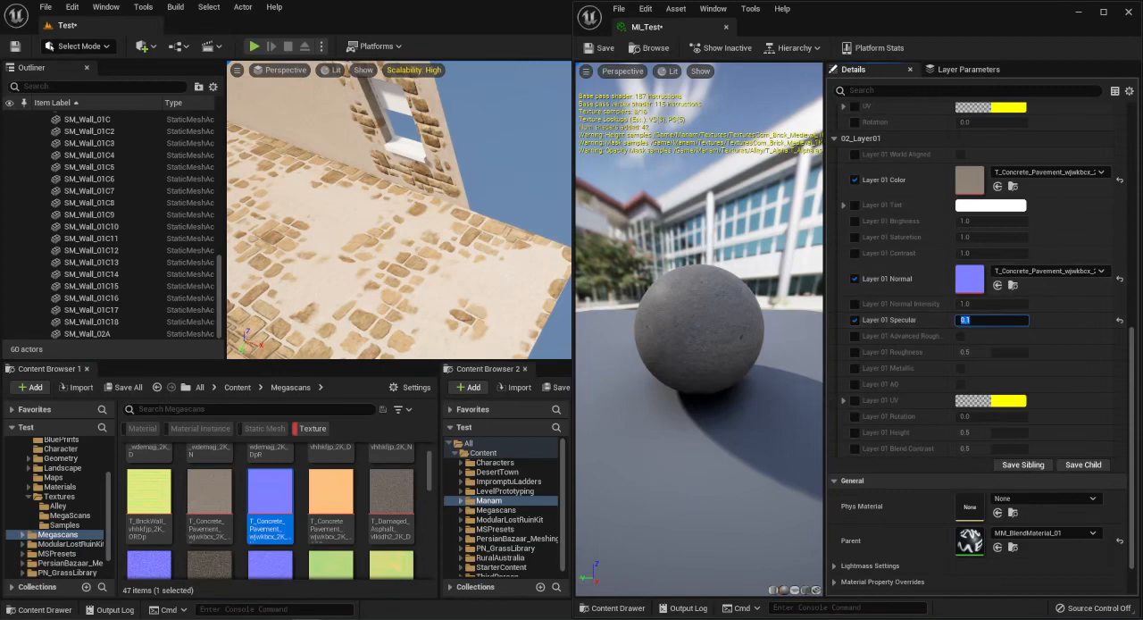
pyautogui.moveTo(402, 215); pyautogui.dragTo(411, 183, button='right')
pyautogui.scroll(9, 937, 258)
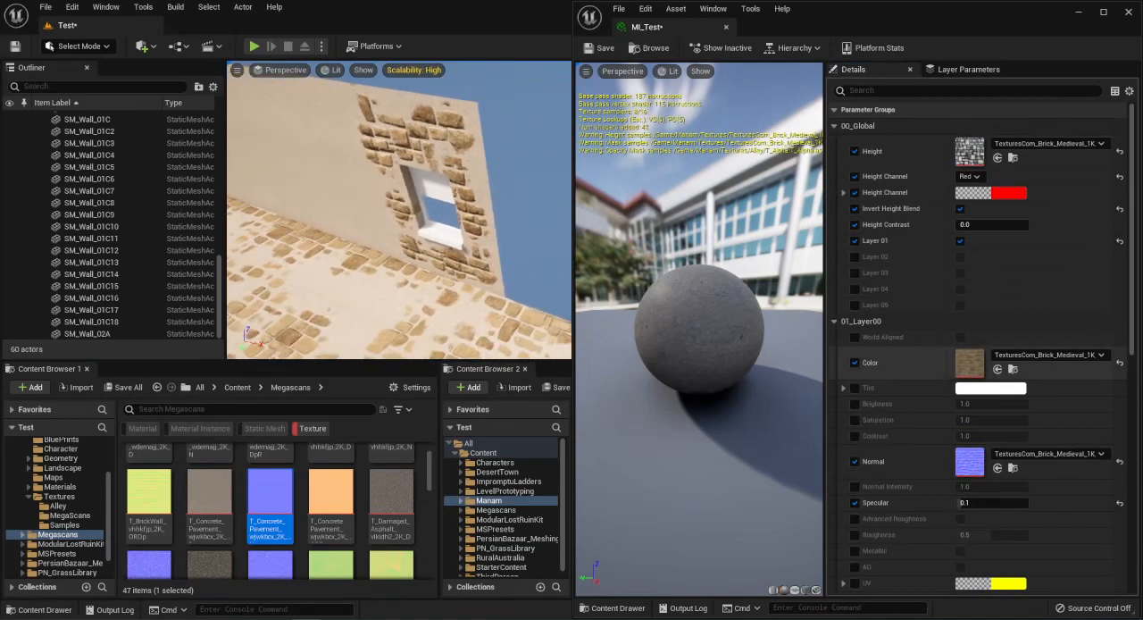
pyautogui.scroll(-4, 937, 268)
pyautogui.scroll(-9, 933, 379)
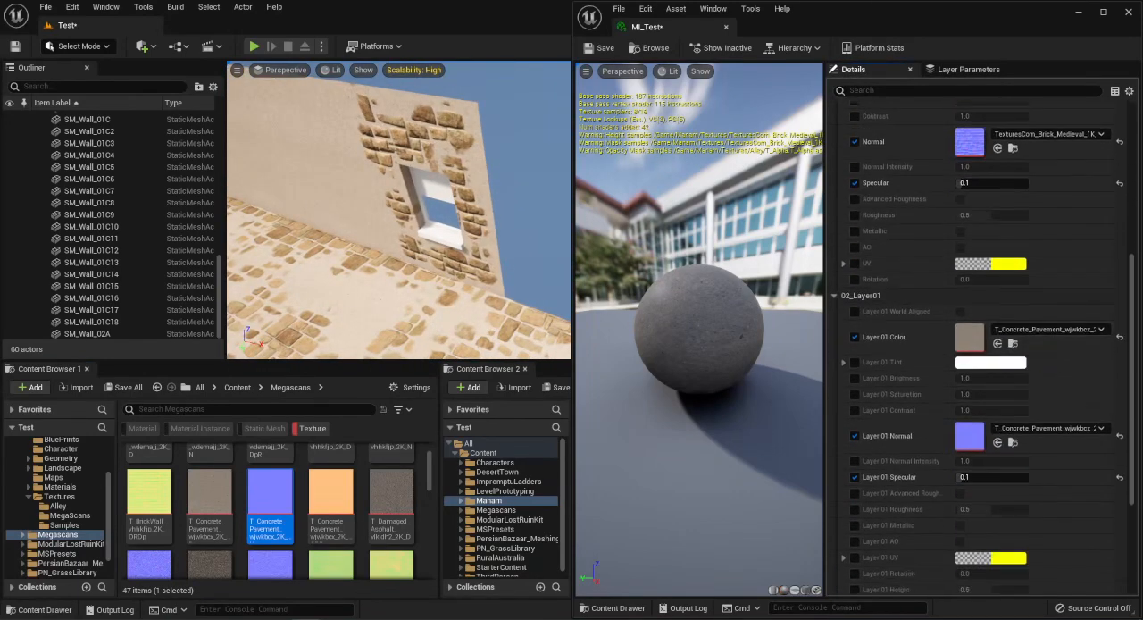
# Place a rotated test copy of a wall piece against the brick walls to compare how the brick texture meets at the seams.
pyautogui.moveTo(401, 206); pyautogui.dragTo(335, 225, button='right')
pyautogui.moveTo(402, 196); pyautogui.dragTo(384, 227, button='right')
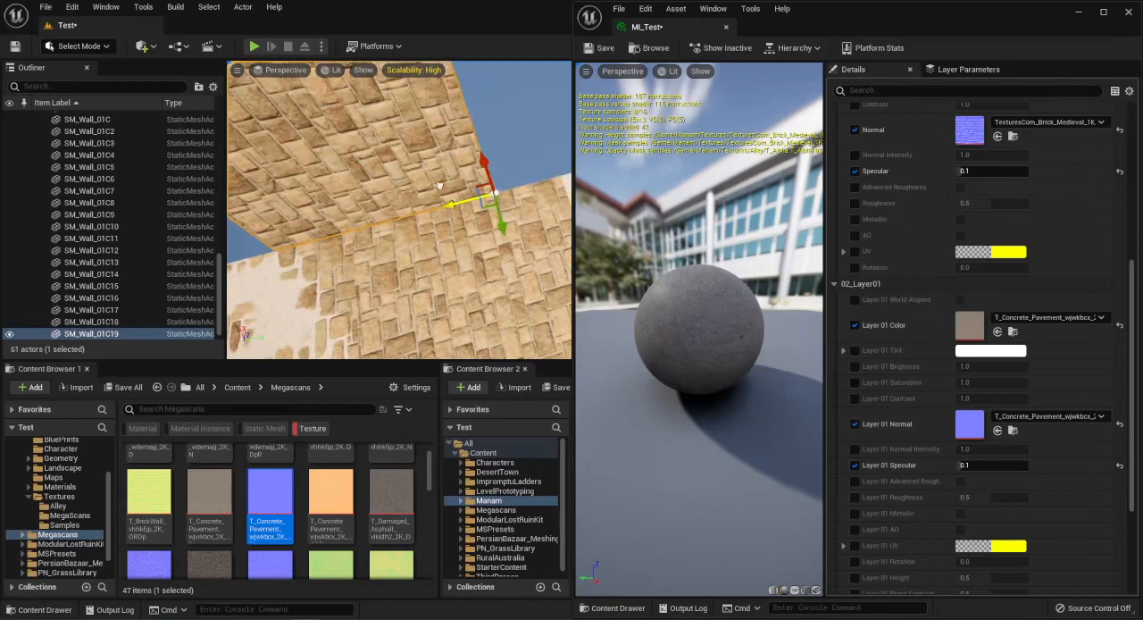
pyautogui.press('w')
pyautogui.moveTo(399, 210)
pyautogui.mouseDown(button='right')
pyautogui.moveTo(446, 212)
pyautogui.moveTo(361, 219)
pyautogui.moveTo(393, 214)
pyautogui.moveTo(371, 223)
pyautogui.moveTo(335, 210)
pyautogui.moveTo(437, 214)
pyautogui.moveTo(384, 205)
pyautogui.mouseUp(button='right')
pyautogui.press('w')
pyautogui.press('s')
pyautogui.press('s')
pyautogui.click(399, 210)
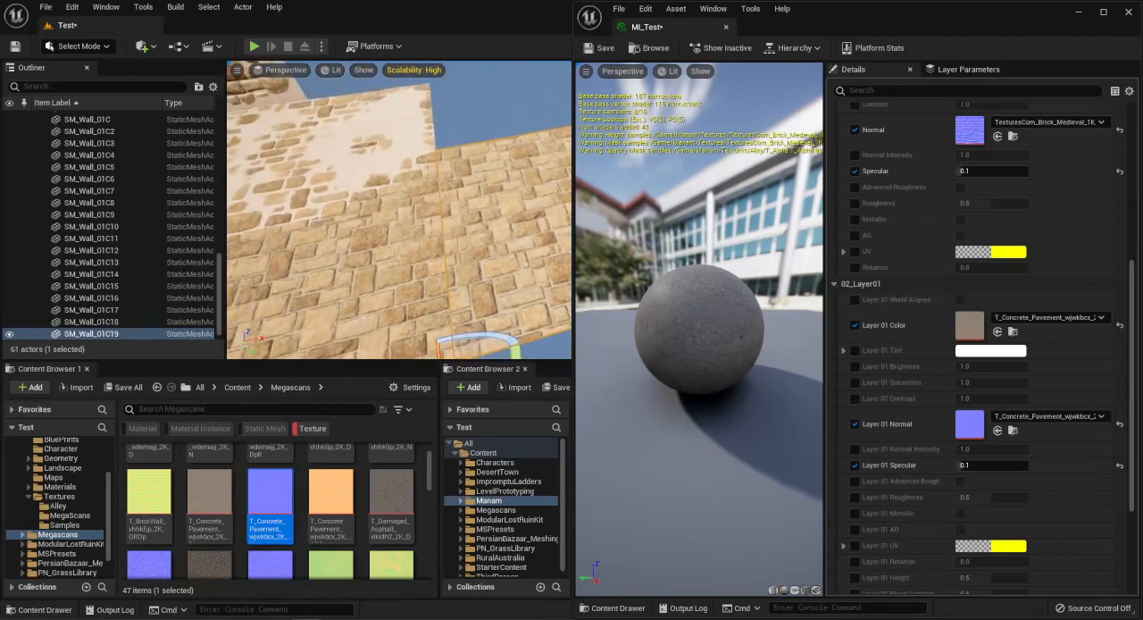
# Enable World Aligned on the brick base layer with a World Aligned UV of 157.820145.
pyautogui.scroll(6, 893, 299)
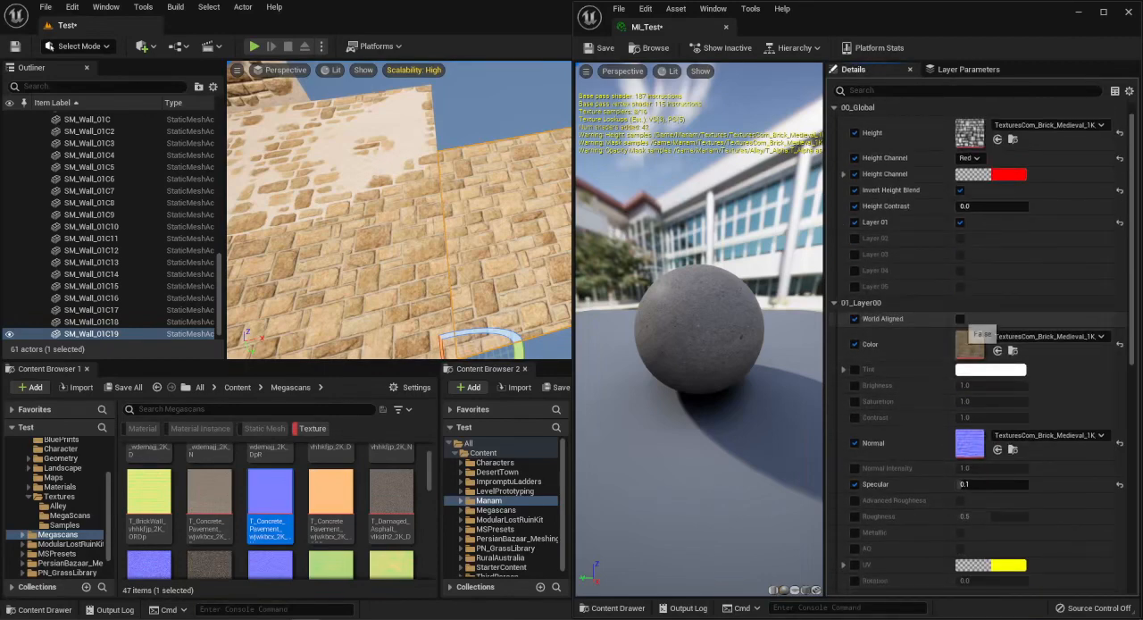
pyautogui.click(960, 319)
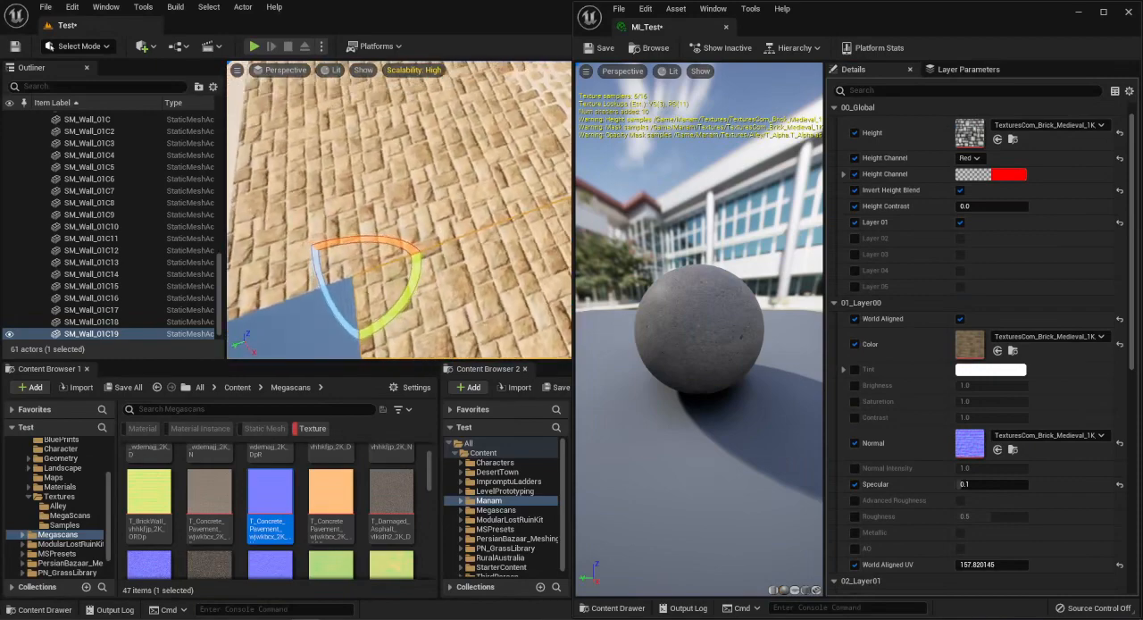
pyautogui.moveTo(399, 210); pyautogui.dragTo(563, 207, button='right')
pyautogui.press('Escape')
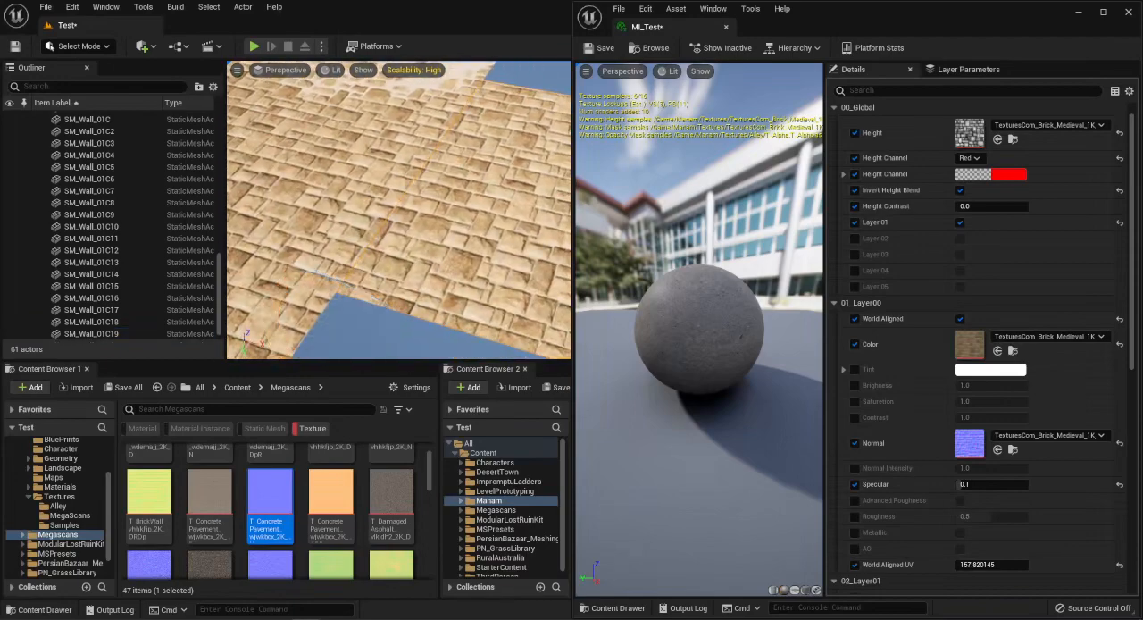
# Select the test wall copy and shift it along the neighbouring wall to test the world-aligned brick projection.
pyautogui.moveTo(399, 210); pyautogui.dragTo(539, 212, button='right')
pyautogui.click(455, 208)
pyautogui.press('w')
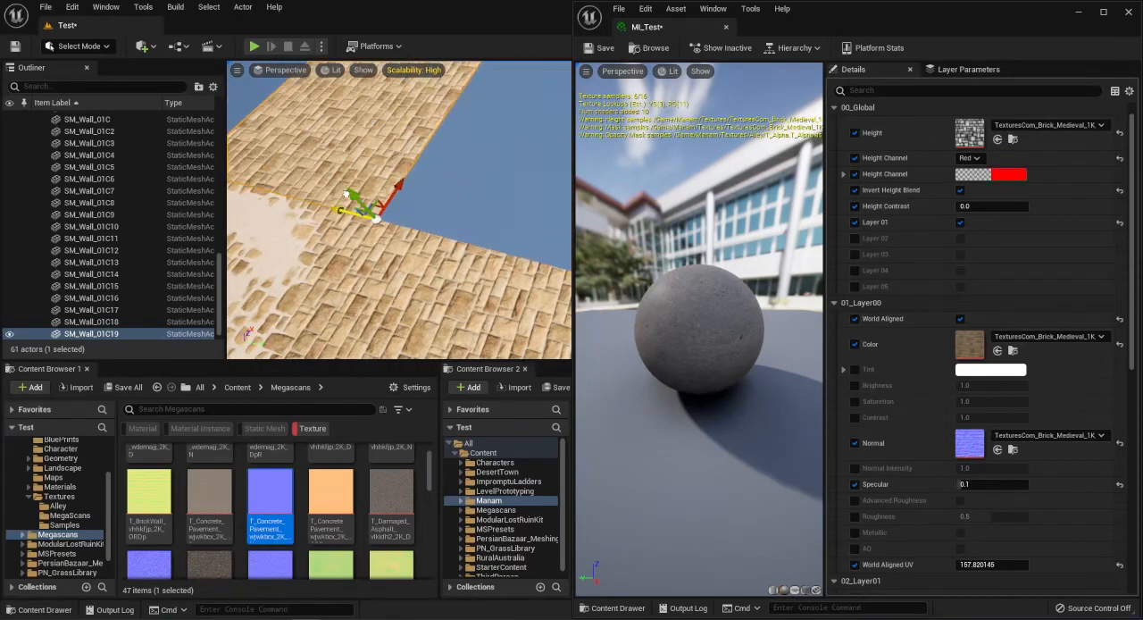
pyautogui.moveTo(875, 12); pyautogui.dragTo(927, 291)
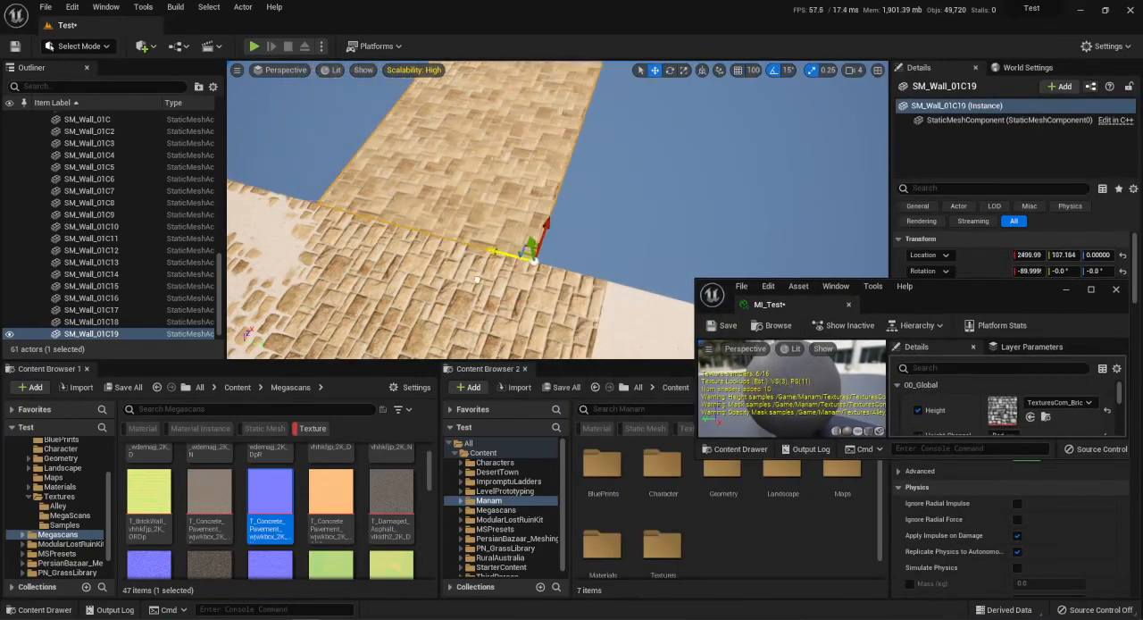
pyautogui.moveTo(476, 280); pyautogui.dragTo(493, 254)
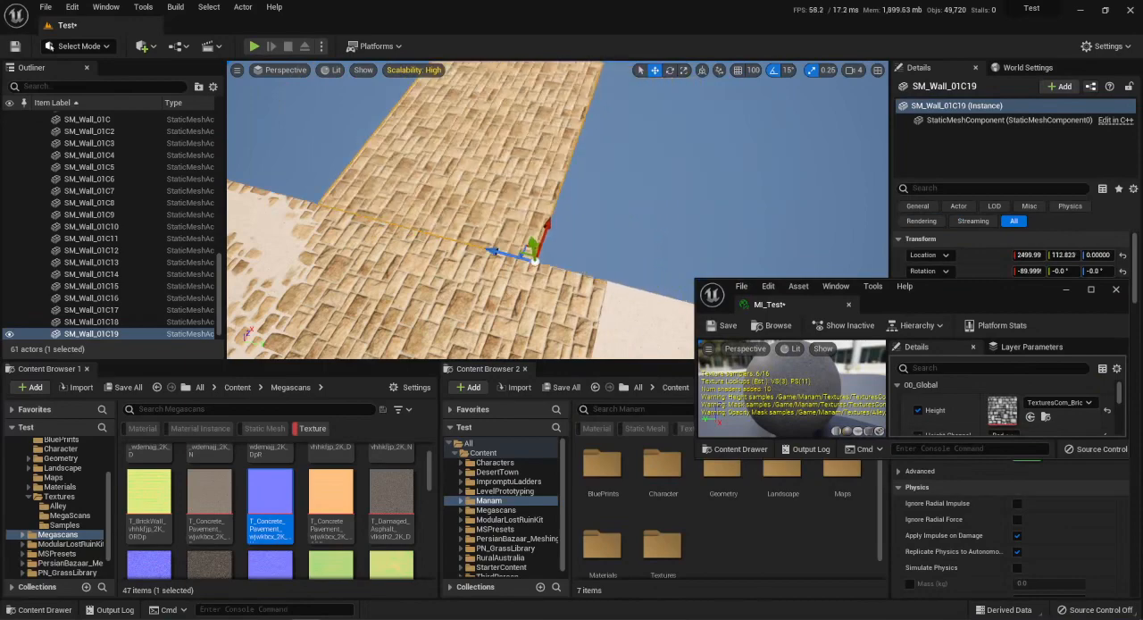
# Delete the test wall copy and restore the material instance editor beside the level viewport.
pyautogui.click(738, 71)
pyautogui.press('Delete')
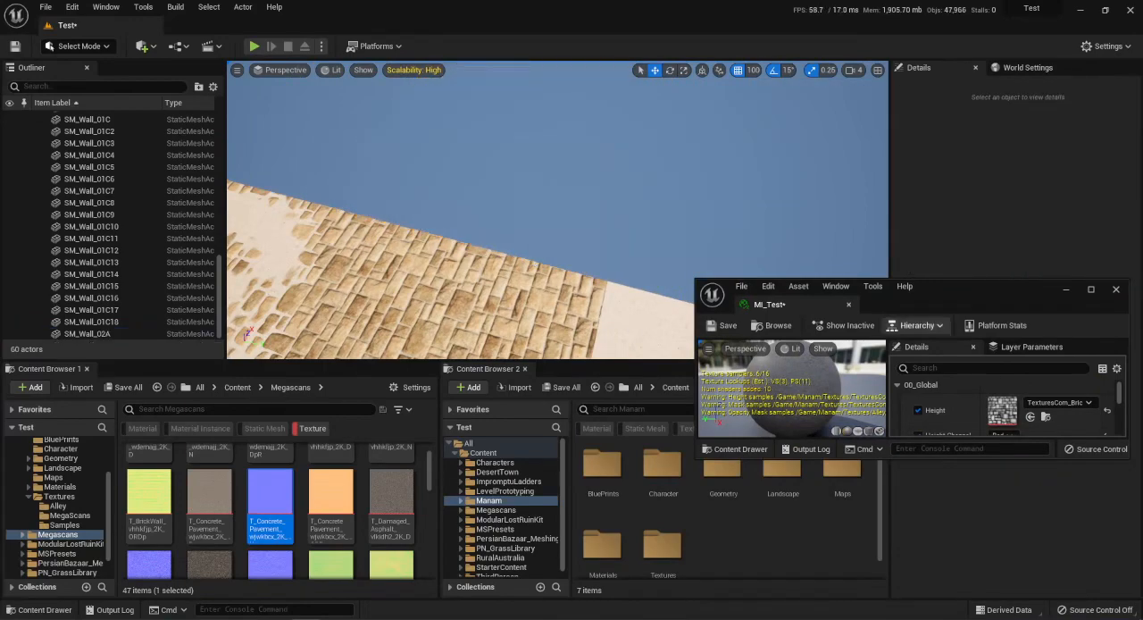
pyautogui.moveTo(987, 288); pyautogui.dragTo(1142, 32)
pyautogui.press('Escape')
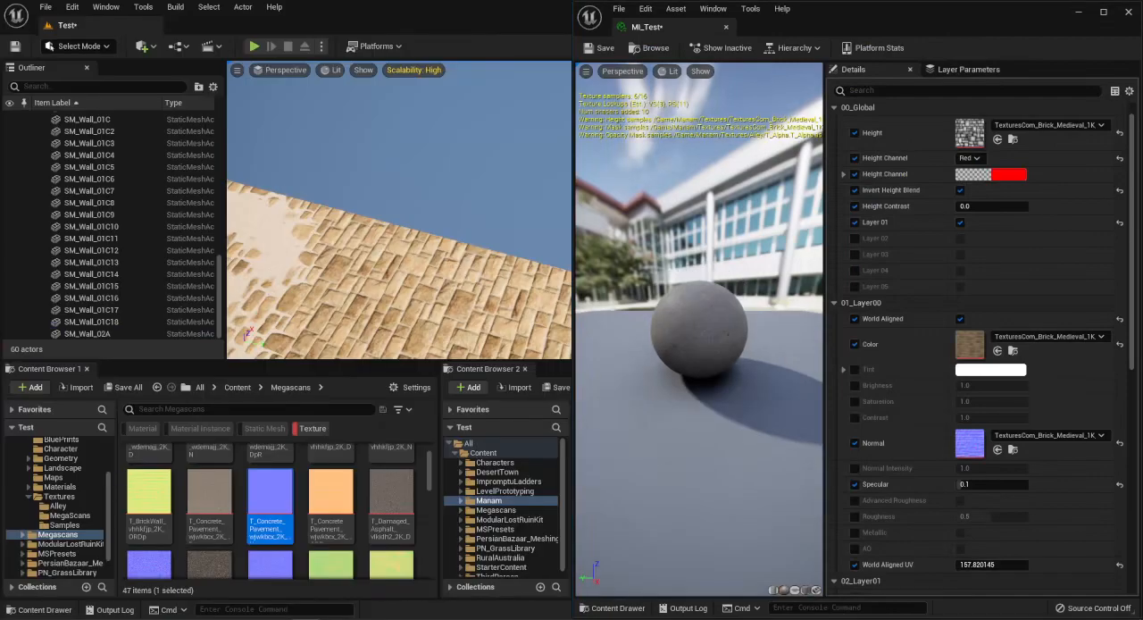
# Select the two adjoining wall pieces SM_Wall_01C9 and SM_Wall_01C13 and activate the Paint tool in Mesh Paint mode.
pyautogui.moveTo(402, 210); pyautogui.dragTo(326, 217, button='right')
pyautogui.click(398, 219)
pyautogui.keyDown('ctrl'); pyautogui.click(355, 213); pyautogui.keyUp('ctrl')
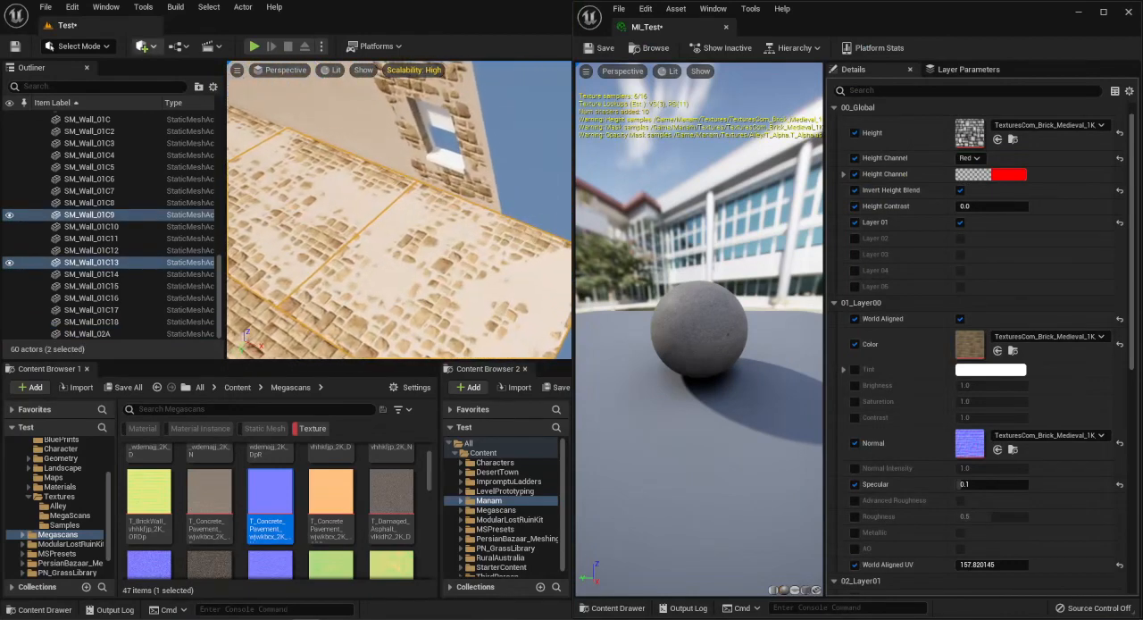
pyautogui.click(78, 46)
pyautogui.click(89, 103)
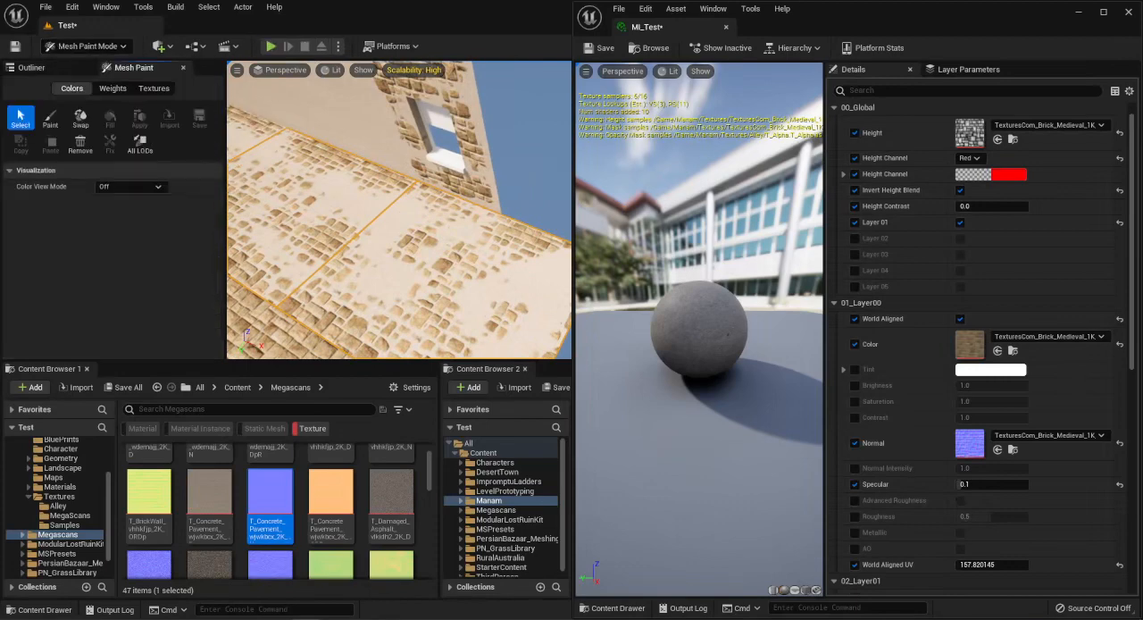
pyautogui.click(52, 121)
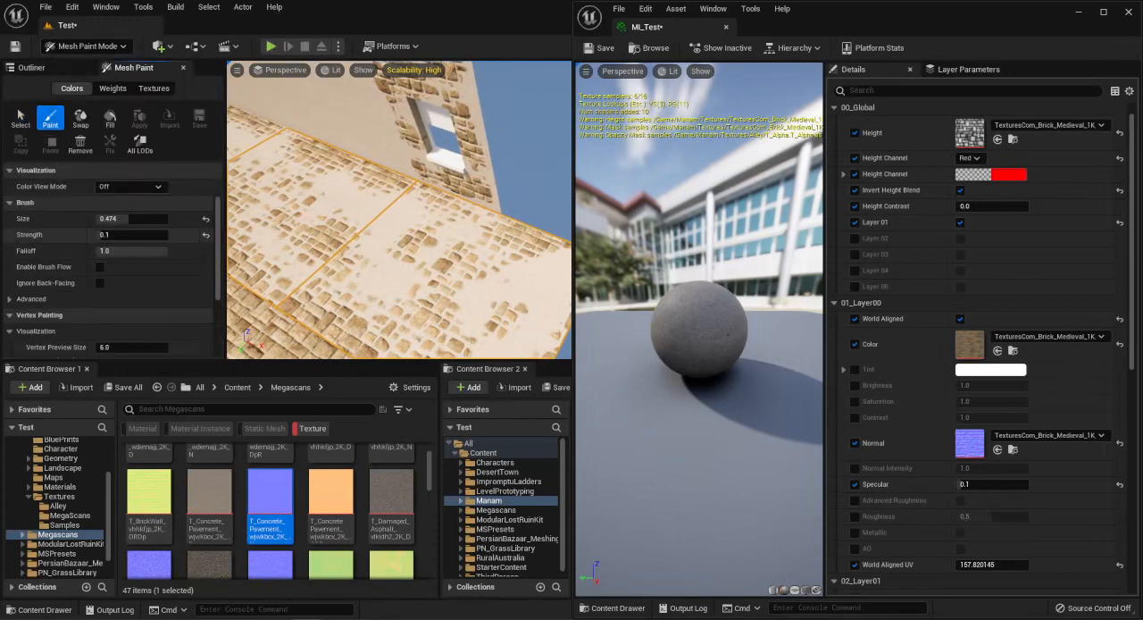
# Examine how the concrete layer blends with the bricks across the two selected wall pieces, including the red-channel paint settings.
pyautogui.moveTo(447, 230)
pyautogui.mouseDown(button='right')
pyautogui.moveTo(446, 255)
pyautogui.moveTo(474, 243)
pyautogui.moveTo(419, 241)
pyautogui.moveTo(432, 244)
pyautogui.mouseUp(button='right')
pyautogui.scroll(-5, 109, 236)
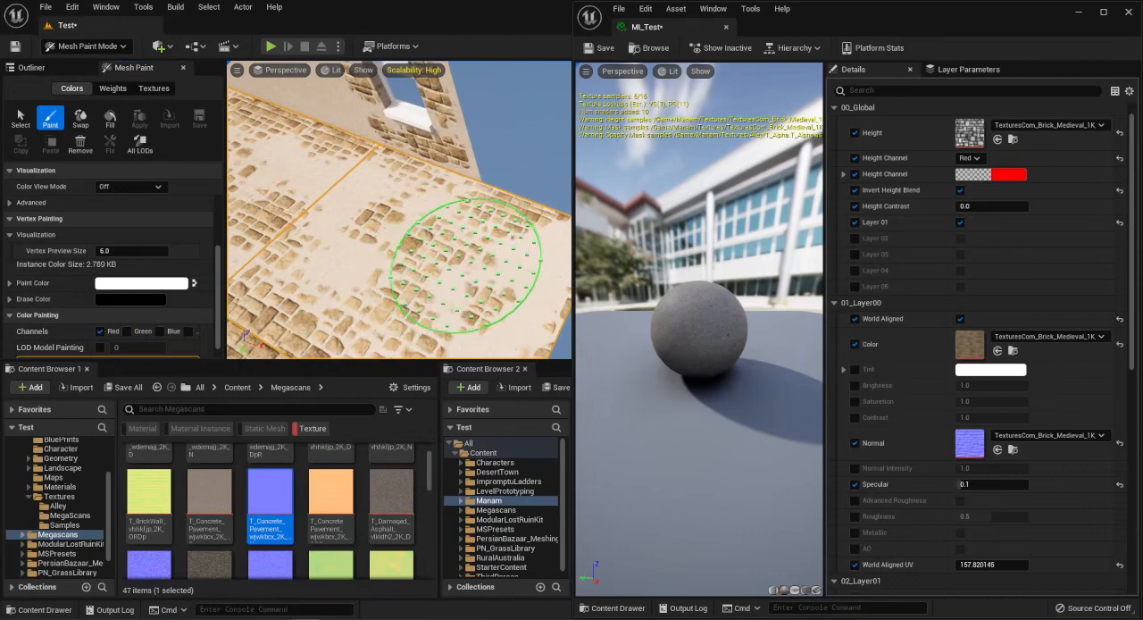
pyautogui.moveTo(394, 294)
pyautogui.mouseDown(button='right')
pyautogui.moveTo(505, 229)
pyautogui.moveTo(541, 186)
pyautogui.moveTo(458, 222)
pyautogui.moveTo(467, 206)
pyautogui.moveTo(520, 192)
pyautogui.mouseUp(button='right')
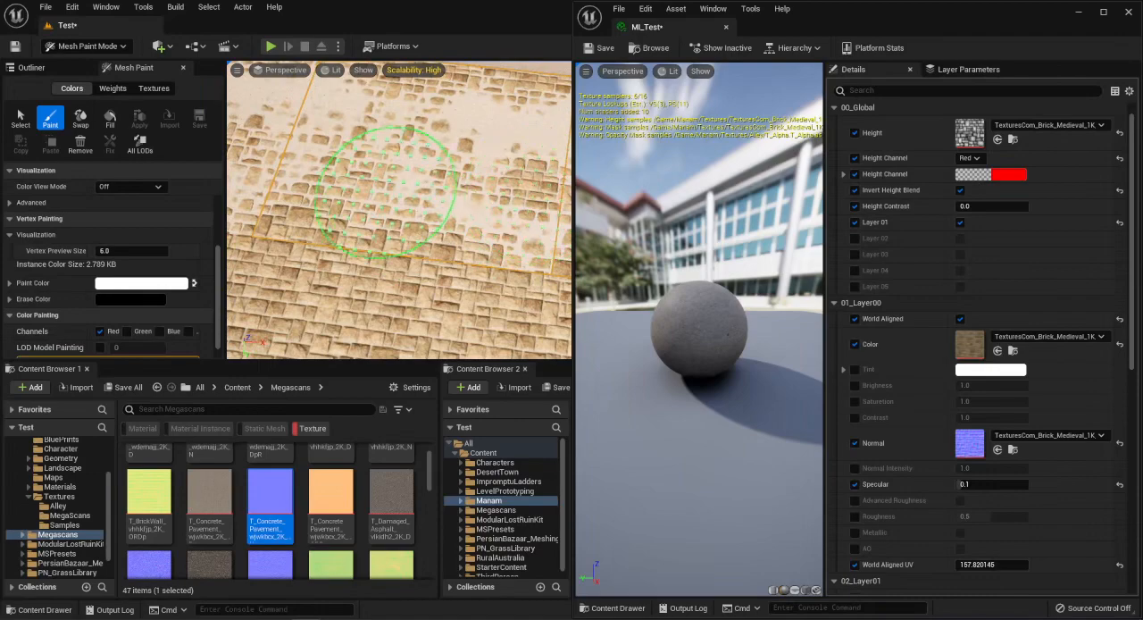
pyautogui.moveTo(323, 221)
pyautogui.mouseDown(button='right')
pyautogui.moveTo(374, 281)
pyautogui.moveTo(357, 234)
pyautogui.moveTo(319, 204)
pyautogui.moveTo(362, 195)
pyautogui.moveTo(348, 214)
pyautogui.moveTo(331, 191)
pyautogui.moveTo(400, 133)
pyautogui.moveTo(308, 132)
pyautogui.moveTo(340, 222)
pyautogui.mouseUp(button='right')
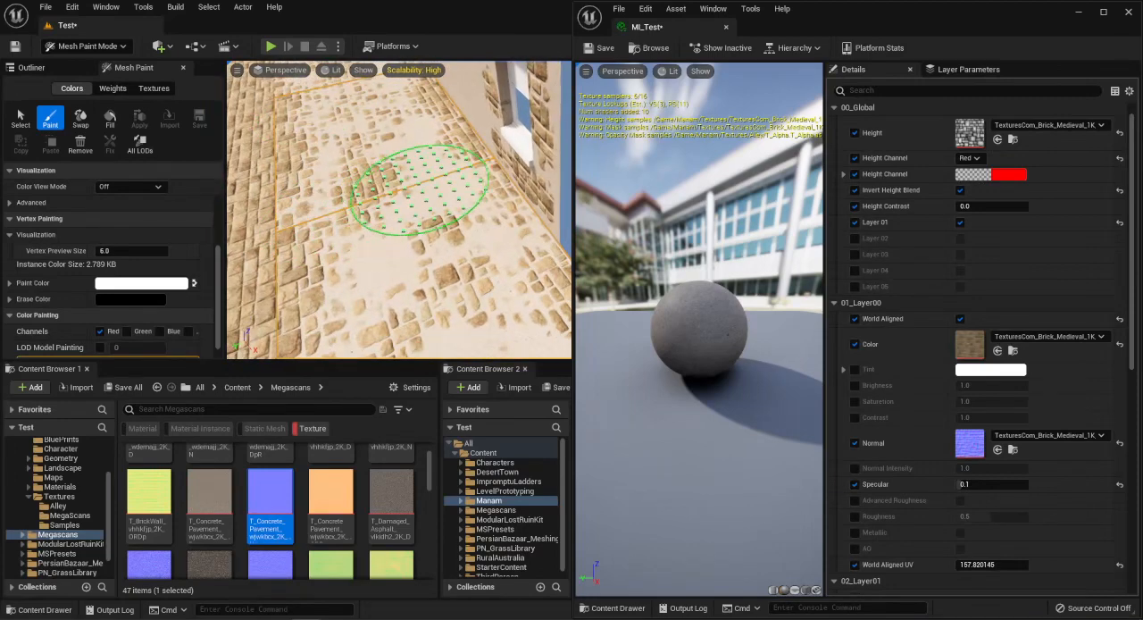
pyautogui.moveTo(433, 194)
pyautogui.mouseDown(button='right')
pyautogui.moveTo(407, 184)
pyautogui.moveTo(401, 197)
pyautogui.moveTo(442, 211)
pyautogui.moveTo(414, 229)
pyautogui.moveTo(378, 179)
pyautogui.moveTo(345, 166)
pyautogui.moveTo(426, 143)
pyautogui.moveTo(409, 217)
pyautogui.mouseUp(button='right')
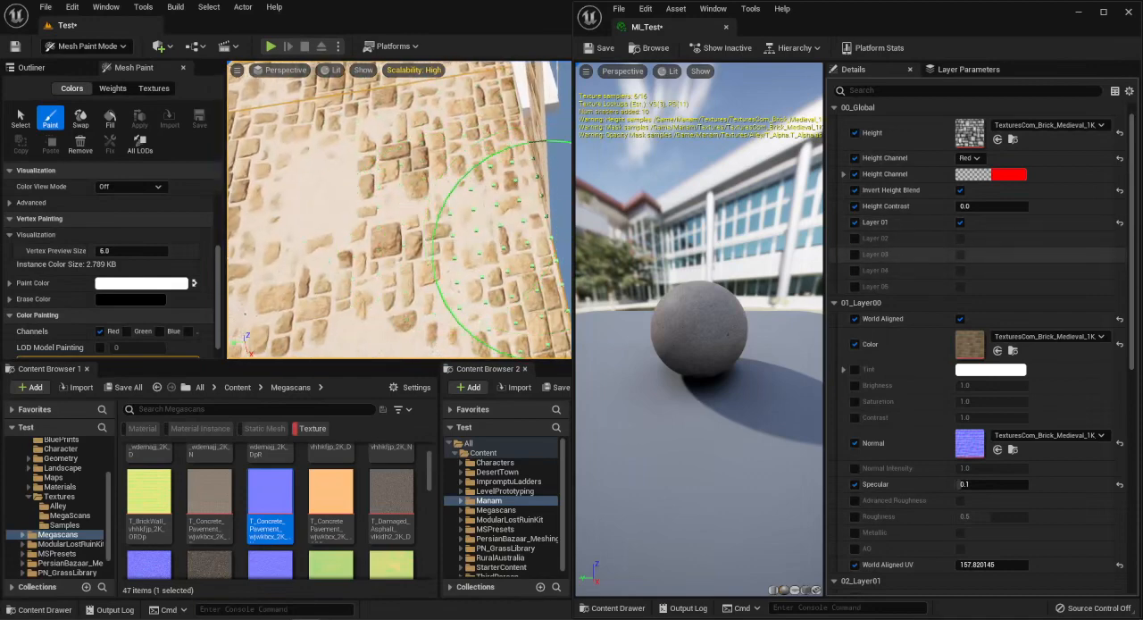
# Reset the brick base layer's World Aligned UV to its default of 256.0.
pyautogui.scroll(-1, 933, 252)
pyautogui.scroll(-6, 933, 253)
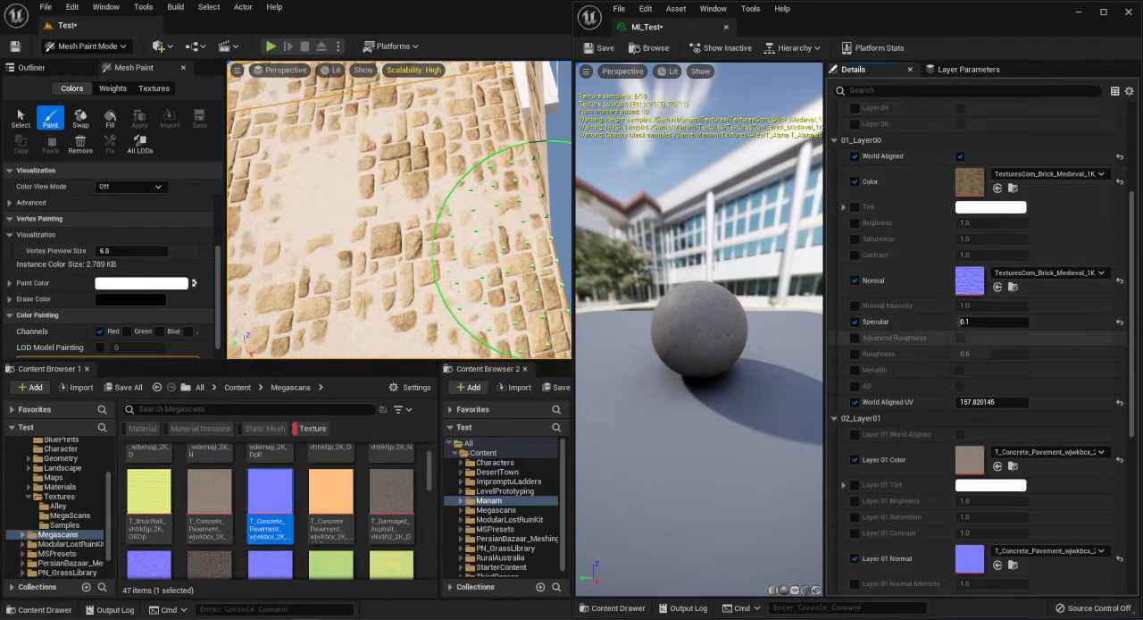
pyautogui.click(1120, 402)
# Enable the Layer 01 Height override, try values near both ends of its range and reset it to 0.5.
pyautogui.scroll(-4, 926, 271)
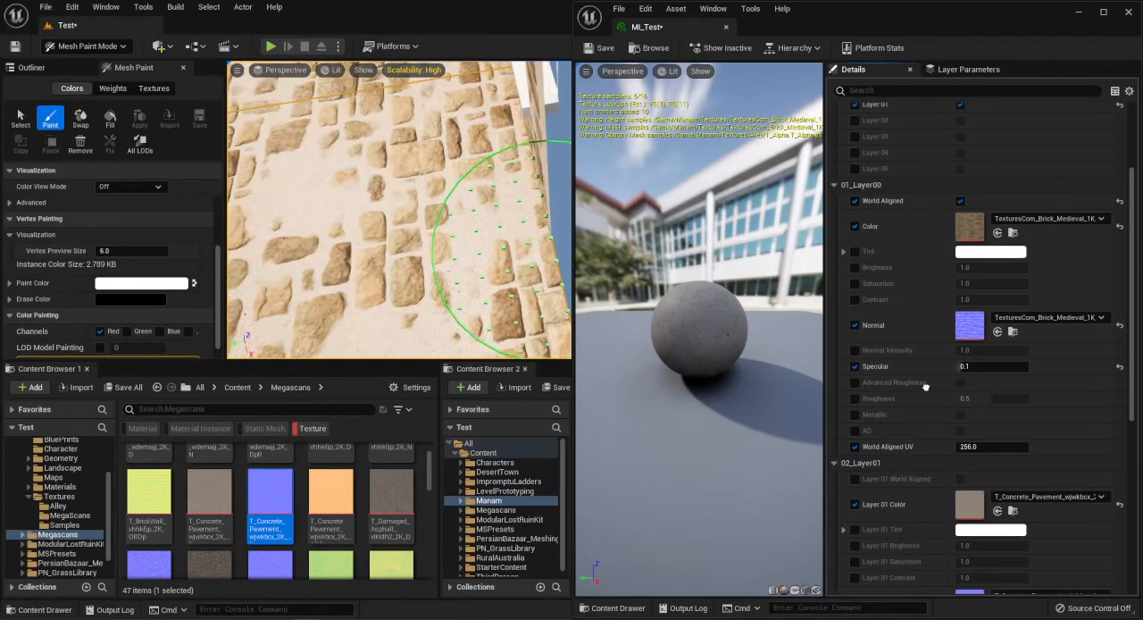
pyautogui.scroll(-9, 926, 270)
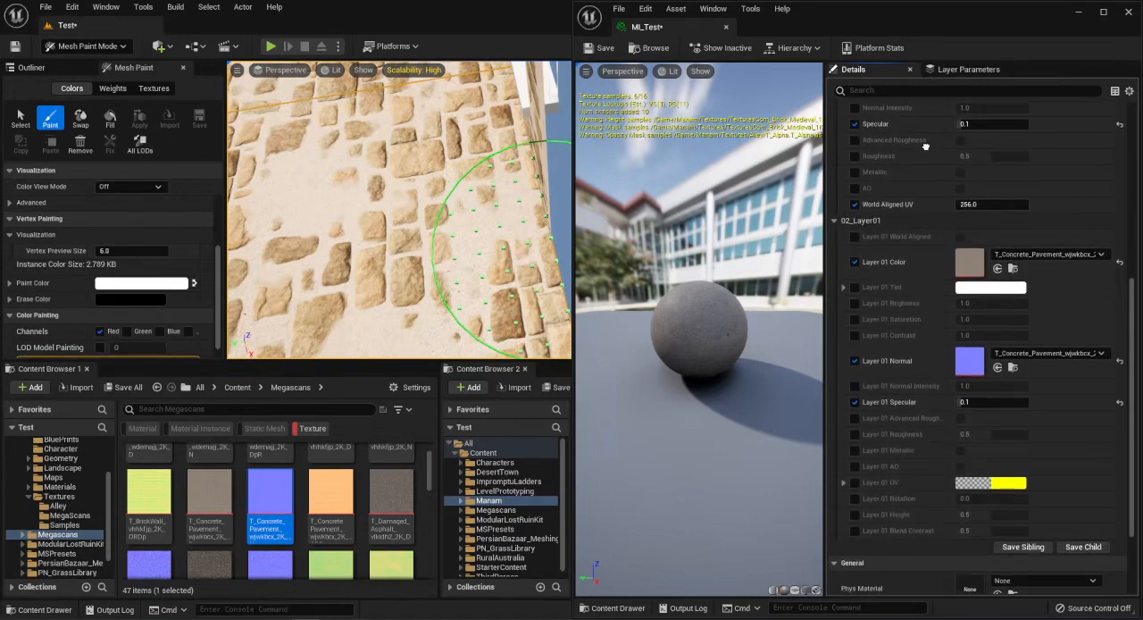
pyautogui.scroll(-2, 926, 270)
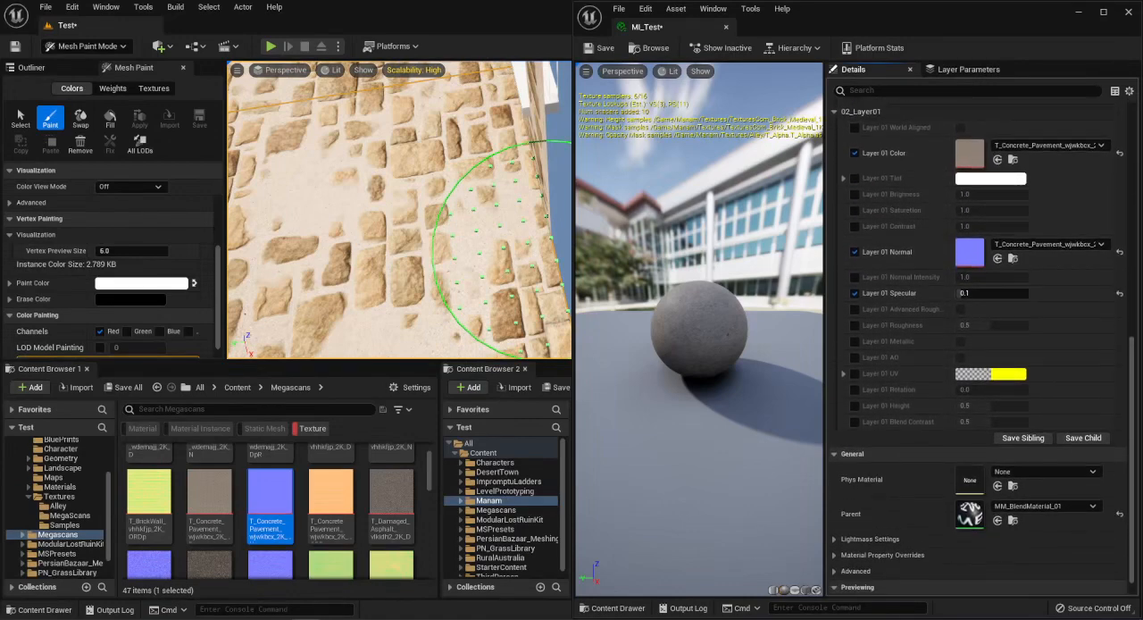
pyautogui.moveTo(473, 210); pyautogui.dragTo(475, 169, button='right')
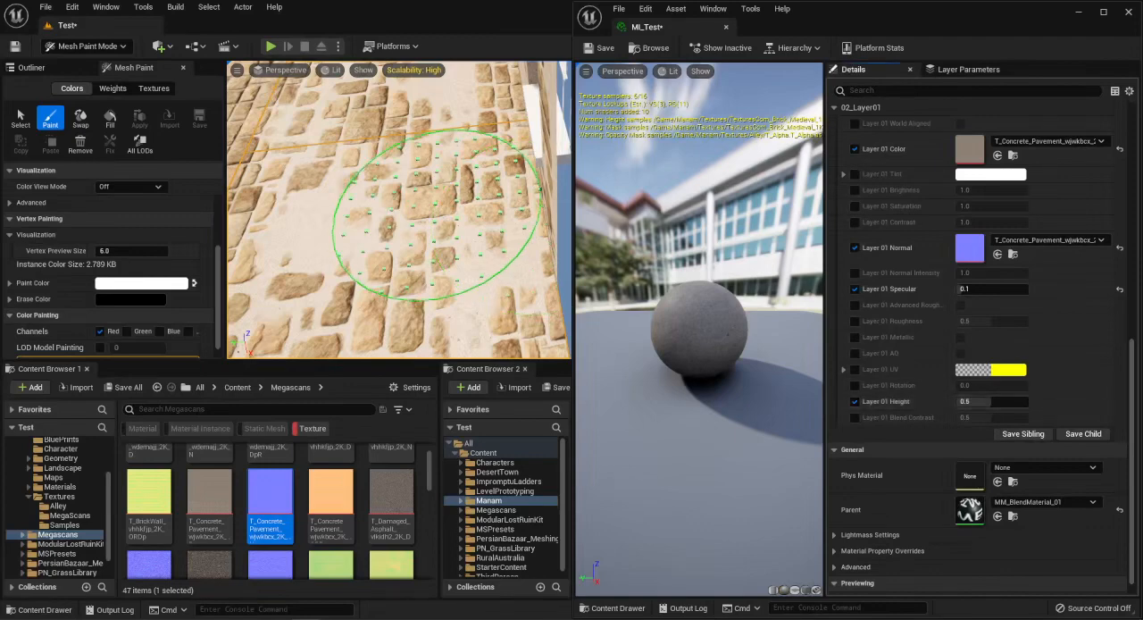
pyautogui.moveTo(438, 214); pyautogui.dragTo(443, 128, button='right')
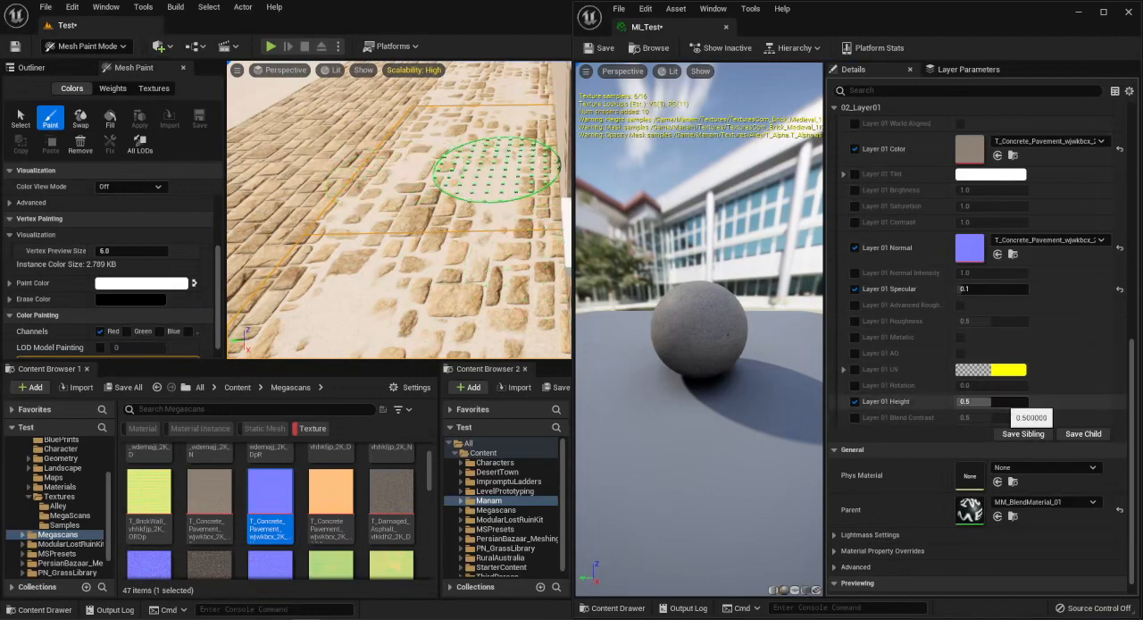
pyautogui.moveTo(991, 401); pyautogui.dragTo(968, 400)
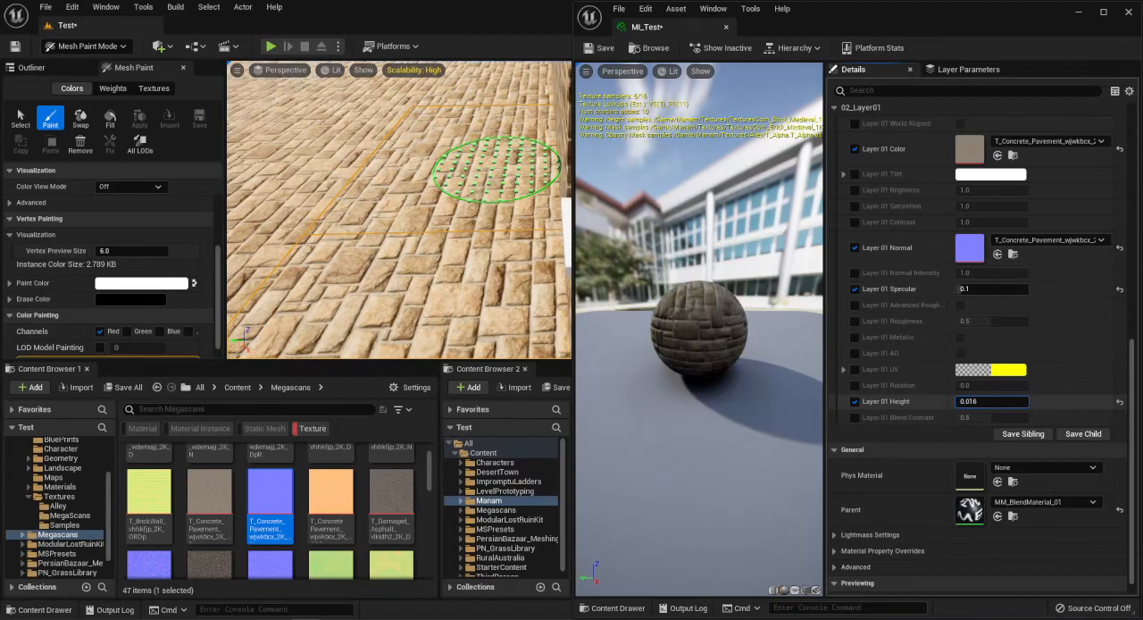
pyautogui.click(1120, 402)
pyautogui.moveTo(982, 401); pyautogui.dragTo(1020, 401)
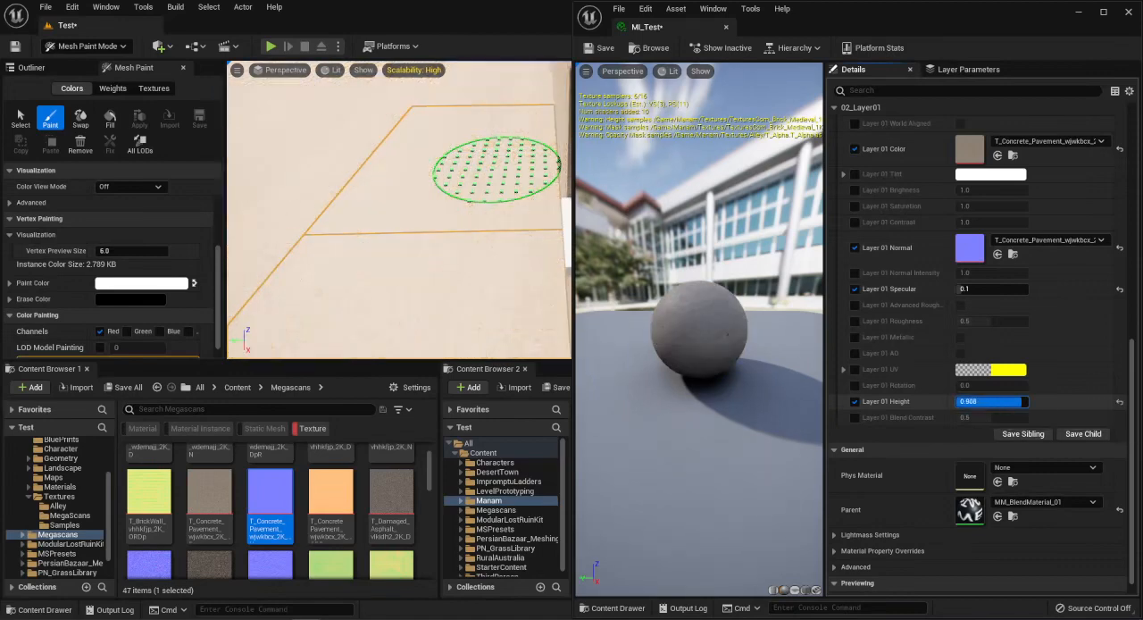
pyautogui.scroll(6, 885, 232)
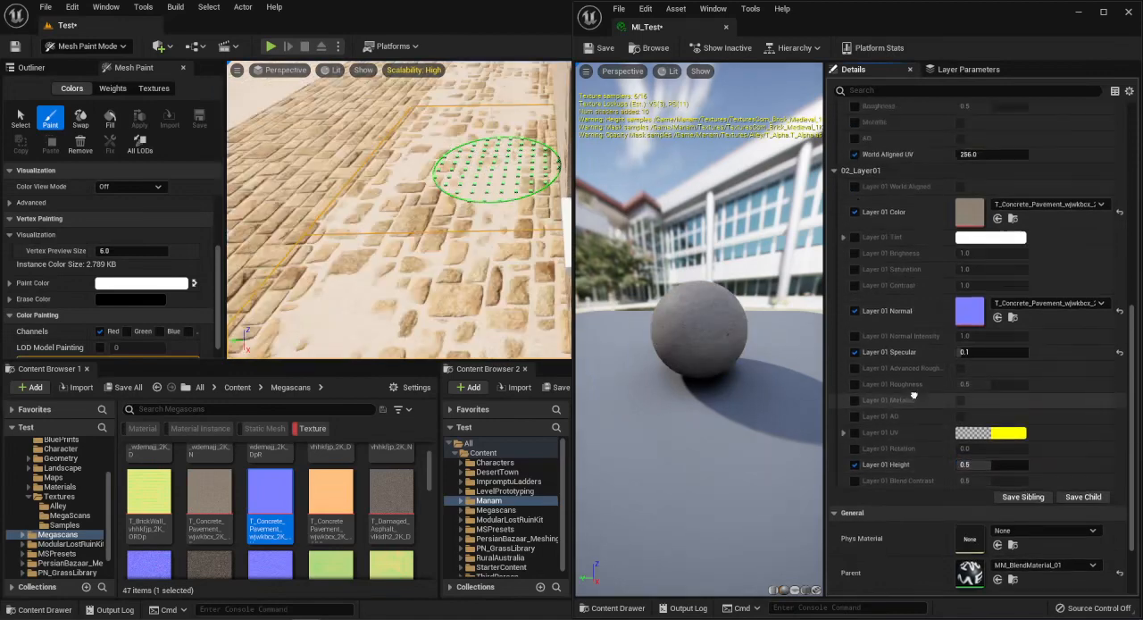
# Enable the Layer 01 Blend Contrast override, try a higher contrast of about 0.79 and set it to 0.0.
pyautogui.scroll(-6, 885, 232)
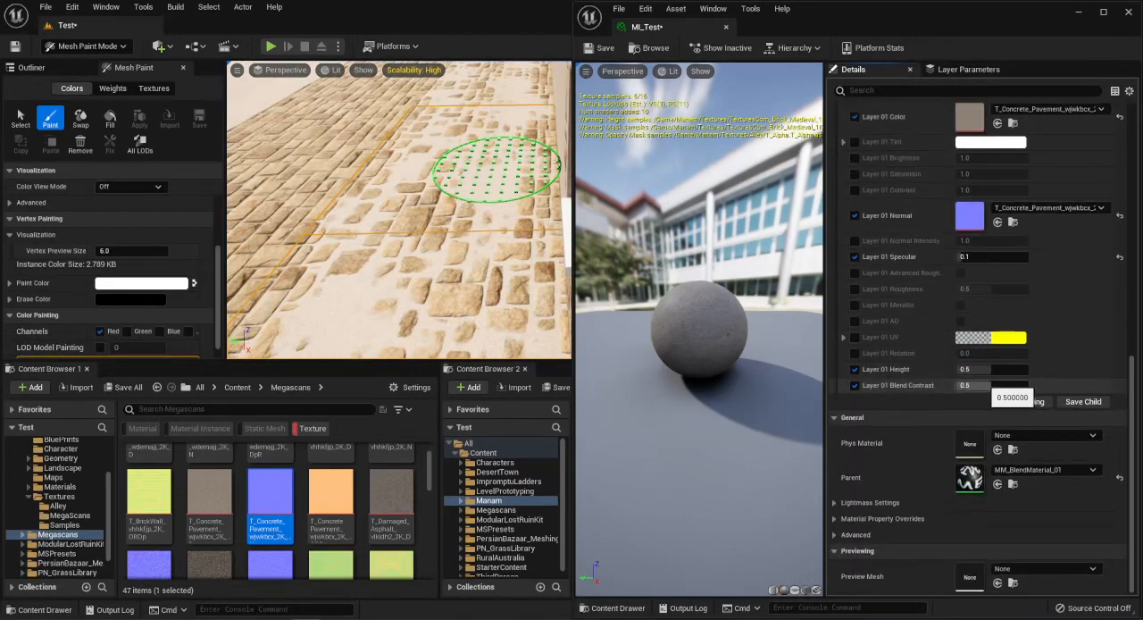
pyautogui.moveTo(402, 210)
pyautogui.mouseDown(button='right')
pyautogui.moveTo(402, 245)
pyautogui.moveTo(389, 259)
pyautogui.moveTo(375, 241)
pyautogui.moveTo(392, 214)
pyautogui.mouseUp(button='right')
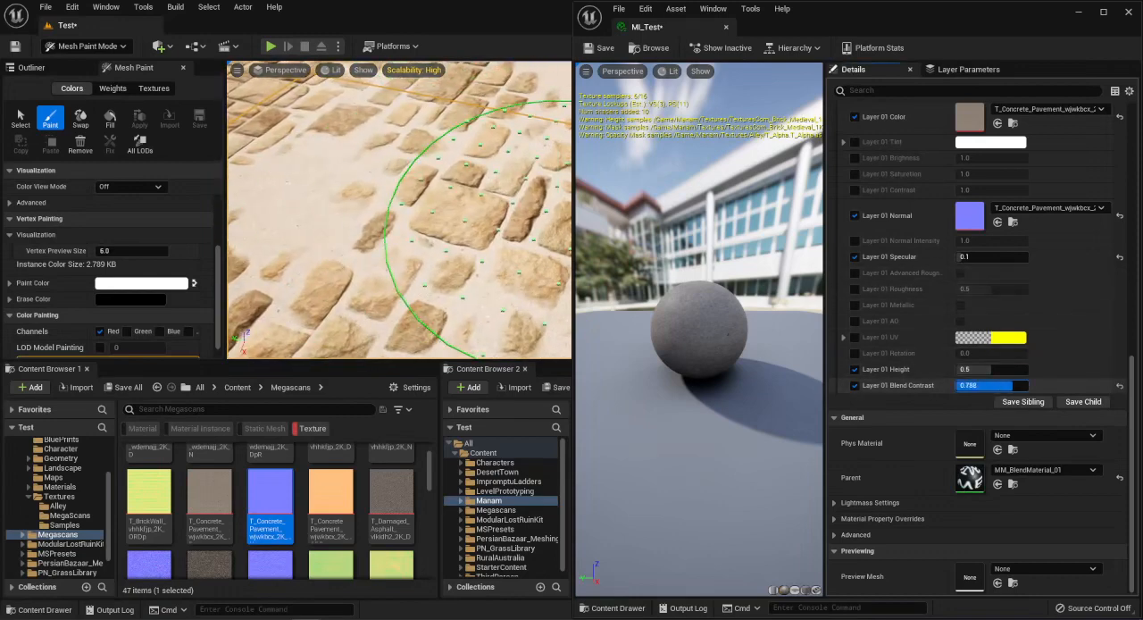
pyautogui.write('0.0')
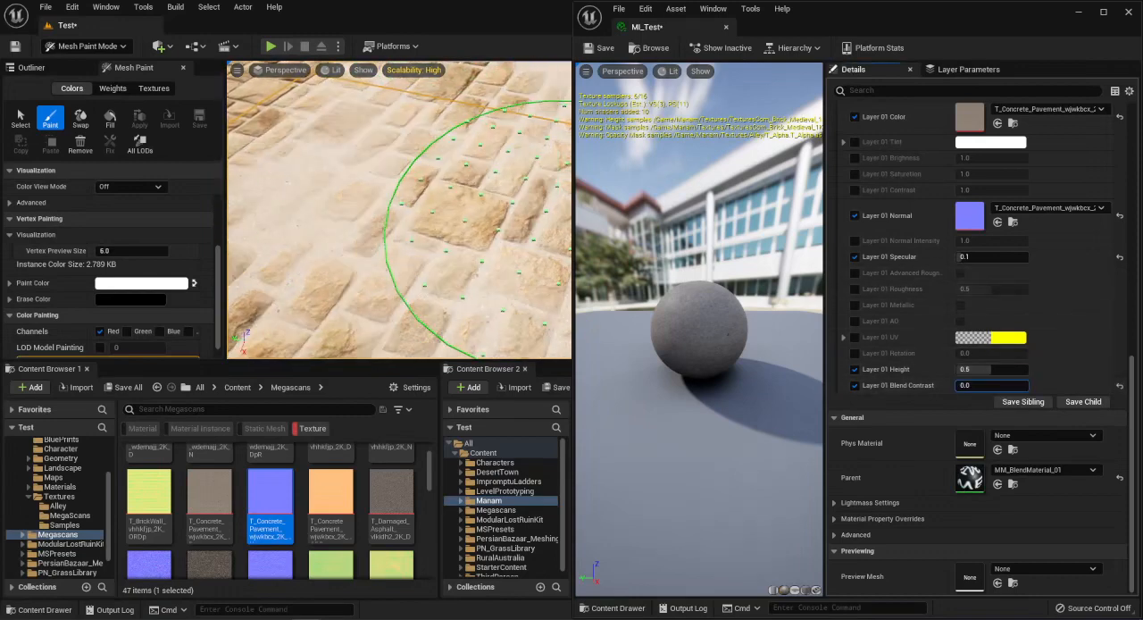
pyautogui.moveTo(958, 385)
pyautogui.mouseDown()
pyautogui.moveTo(988, 386)
pyautogui.moveTo(957, 385)
pyautogui.mouseUp()
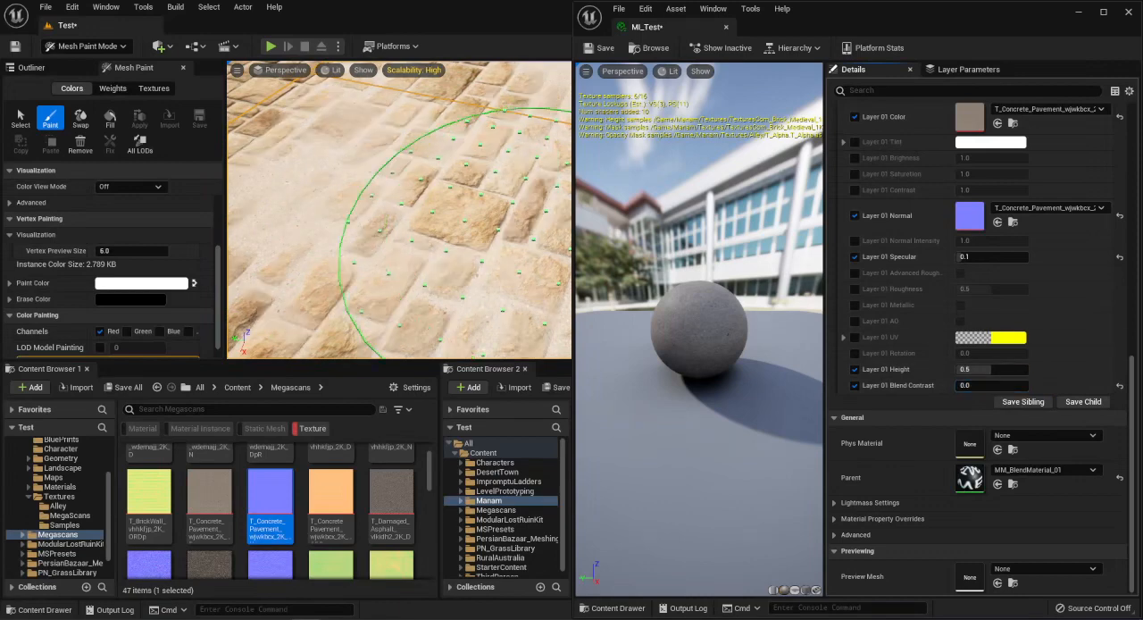
pyautogui.press('s')
pyautogui.moveTo(479, 234); pyautogui.dragTo(541, 217, button='right')
pyautogui.press('w')
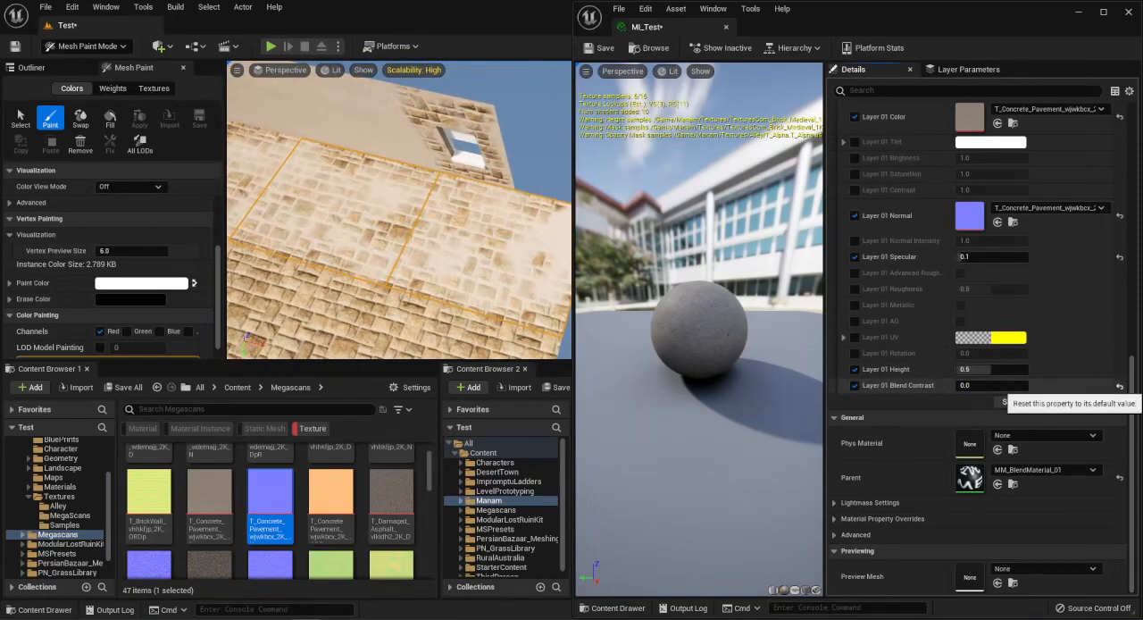
# Reset the Layer 01 Blend Contrast to its default of 0.5 and review the global, base layer and Layer 01 parameters.
pyautogui.click(1119, 385)
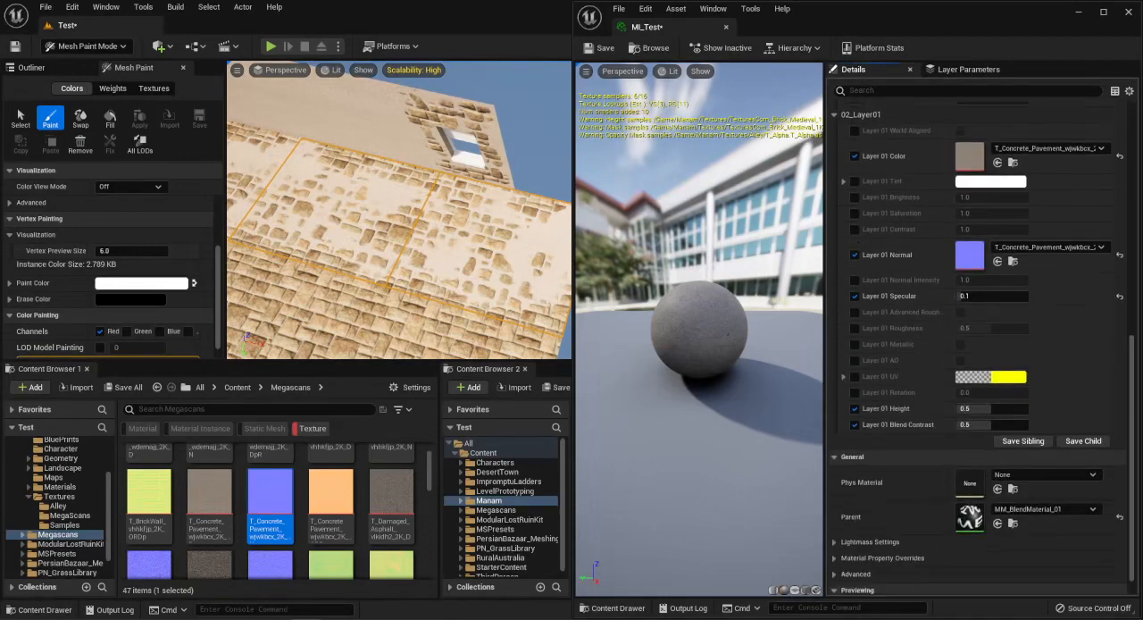
pyautogui.scroll(-1, 982, 348)
pyautogui.scroll(4, 983, 348)
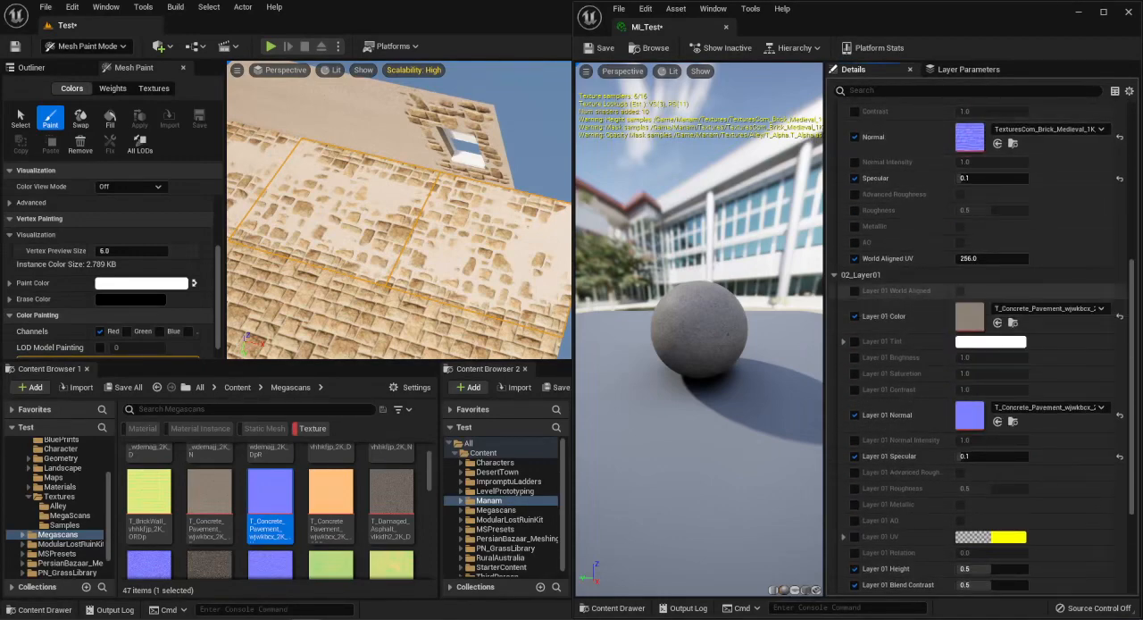
pyautogui.scroll(-3, 909, 331)
pyautogui.scroll(6, 909, 331)
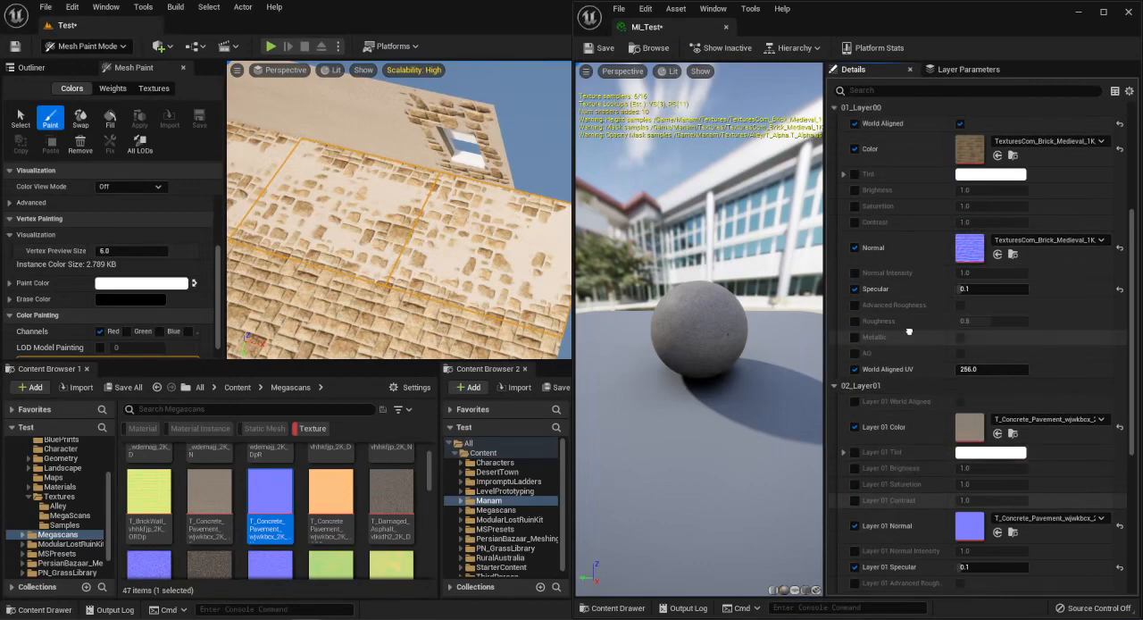
pyautogui.scroll(2, 908, 331)
pyautogui.scroll(-4, 979, 346)
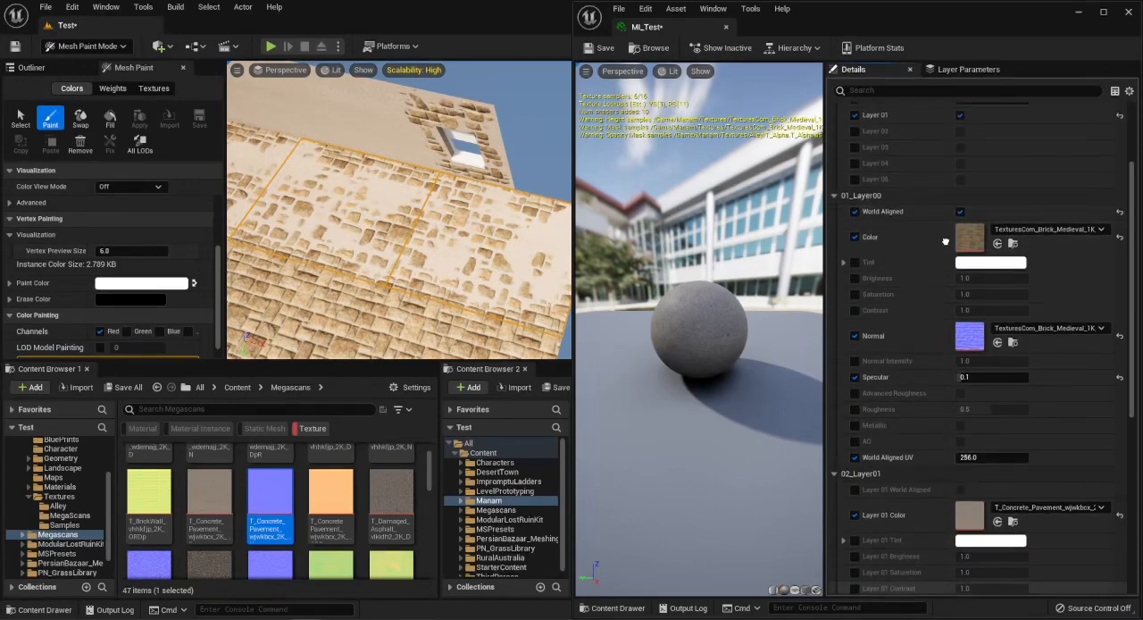
pyautogui.scroll(-5, 979, 347)
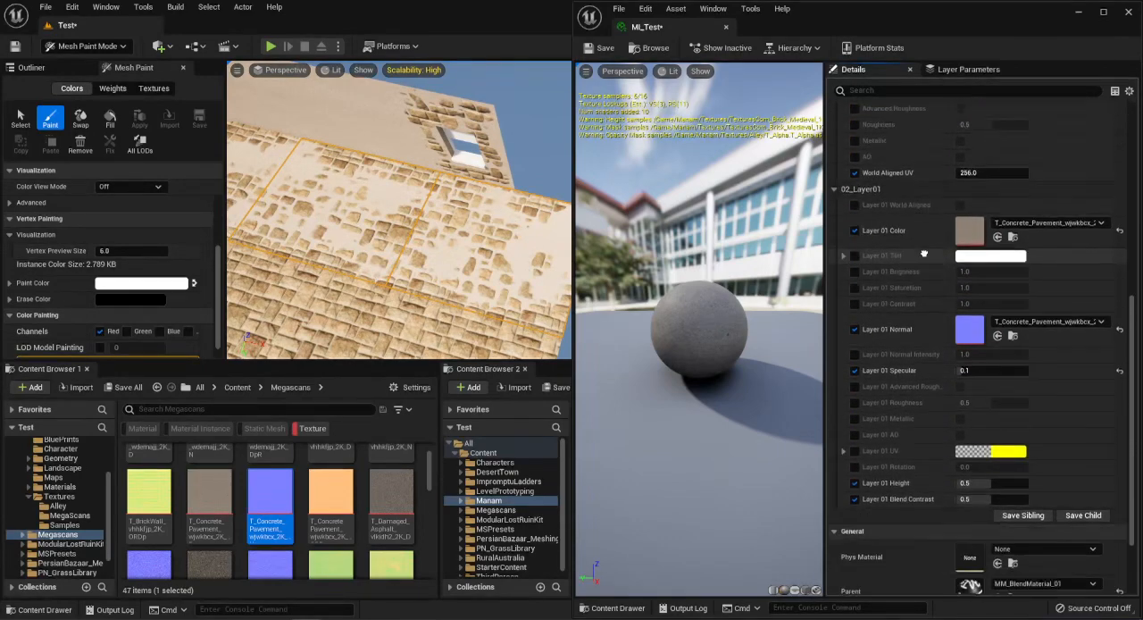
pyautogui.scroll(12, 979, 346)
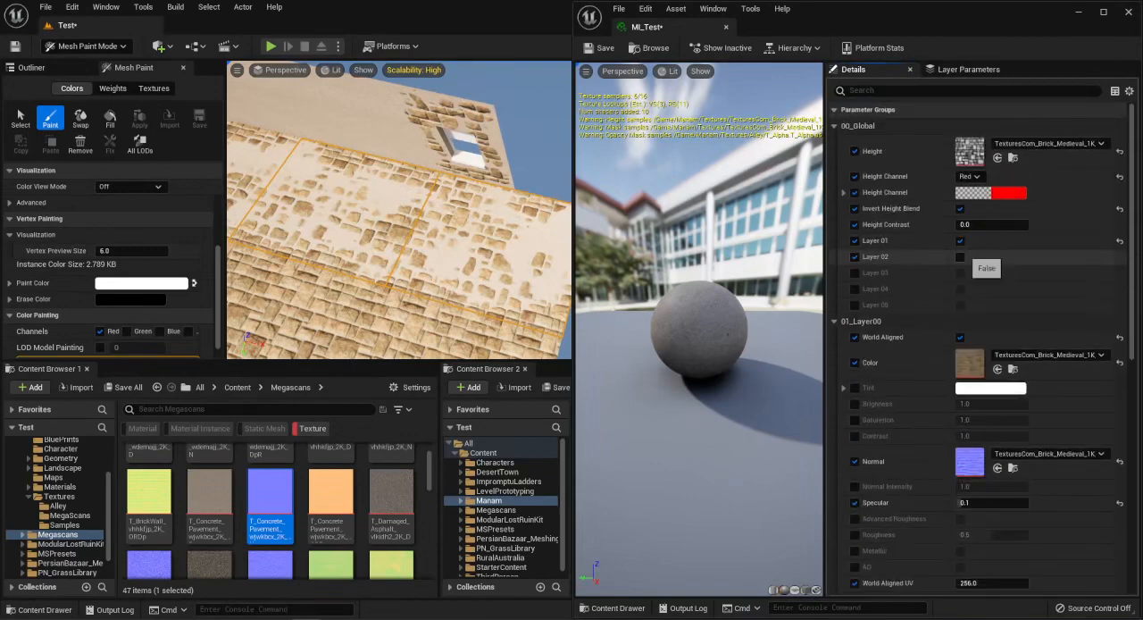
# Enable Layer 02 in the global parameters and inspect its sample texture on the selected wall pieces.
pyautogui.click(959, 257)
pyautogui.scroll(-15, 973, 268)
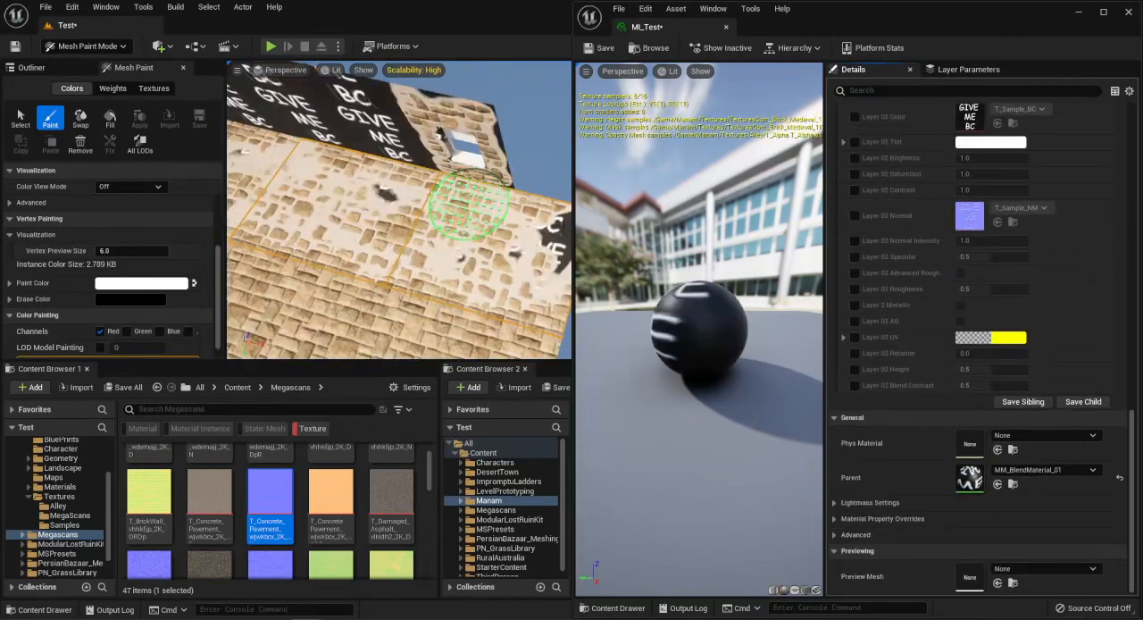
pyautogui.moveTo(422, 194); pyautogui.dragTo(495, 221, button='right')
pyautogui.scroll(4, 978, 402)
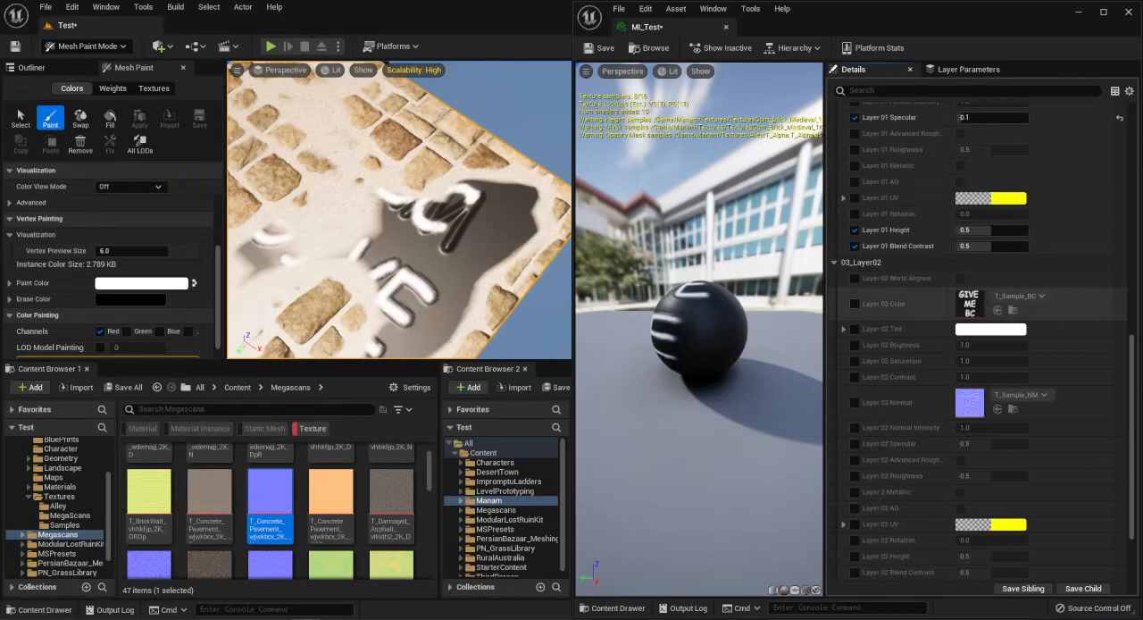
# Override the Layer 02 Color and Normal with the matching T_Smooth_Concrete_Floor textures from the Megascans folder.
pyautogui.click(855, 303)
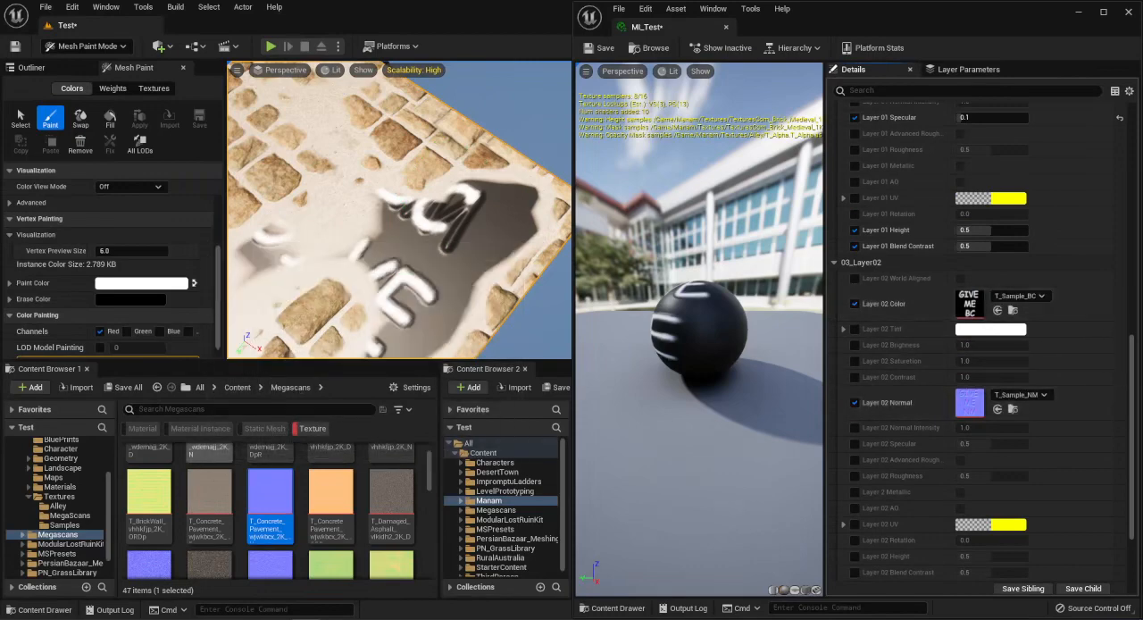
pyautogui.scroll(-8, 251, 577)
pyautogui.moveTo(209, 492); pyautogui.dragTo(968, 303)
pyautogui.moveTo(270, 493); pyautogui.dragTo(969, 402)
pyautogui.moveTo(402, 321)
pyautogui.mouseDown(button='right')
pyautogui.moveTo(384, 317)
pyautogui.moveTo(402, 303)
pyautogui.moveTo(339, 322)
pyautogui.mouseUp(button='right')
pyautogui.scroll(-4, 893, 357)
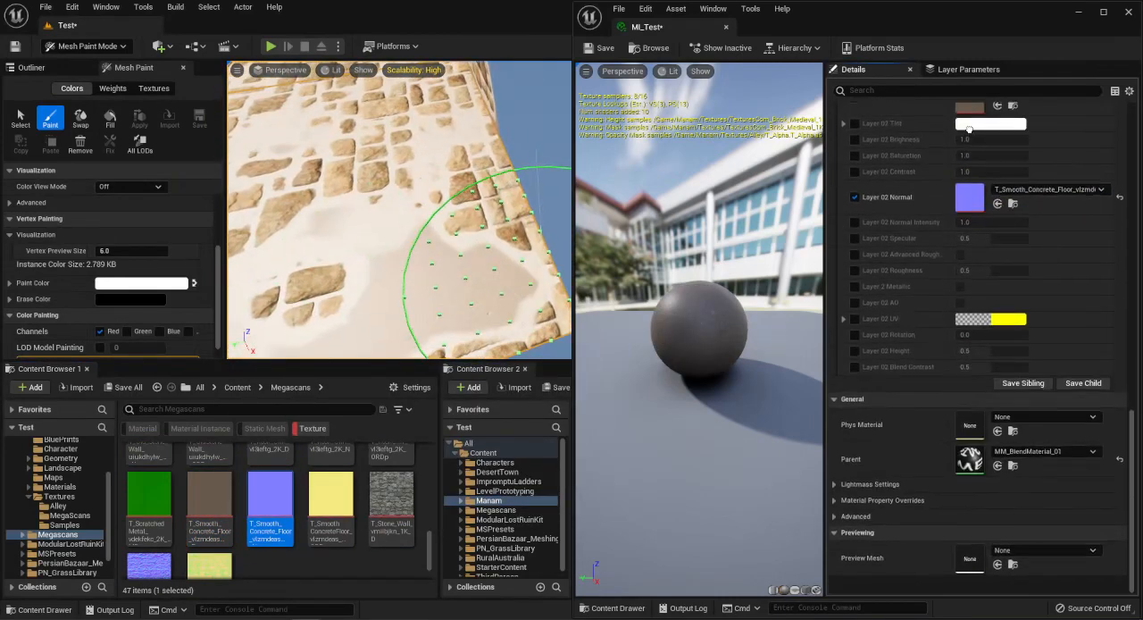
# Enable the Layer 02 Height and Blend Contrast overrides and set the Layer 02 Blend Contrast to 0.0.
pyautogui.scroll(-3, 893, 357)
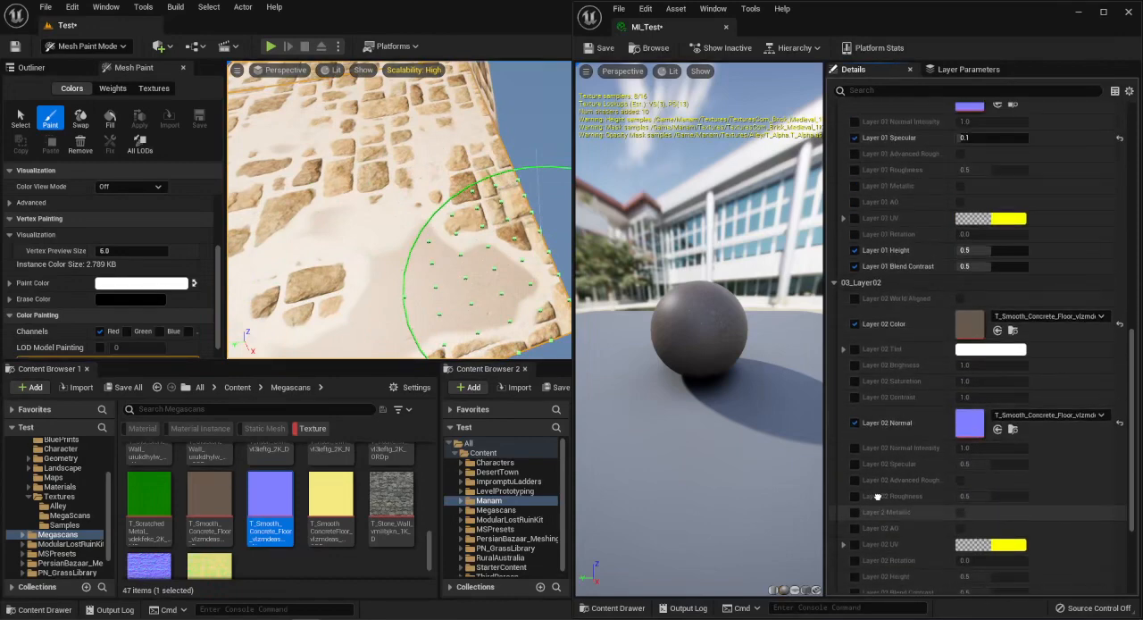
pyautogui.scroll(5, 893, 357)
pyautogui.scroll(-2, 893, 357)
pyautogui.click(855, 369)
pyautogui.click(855, 385)
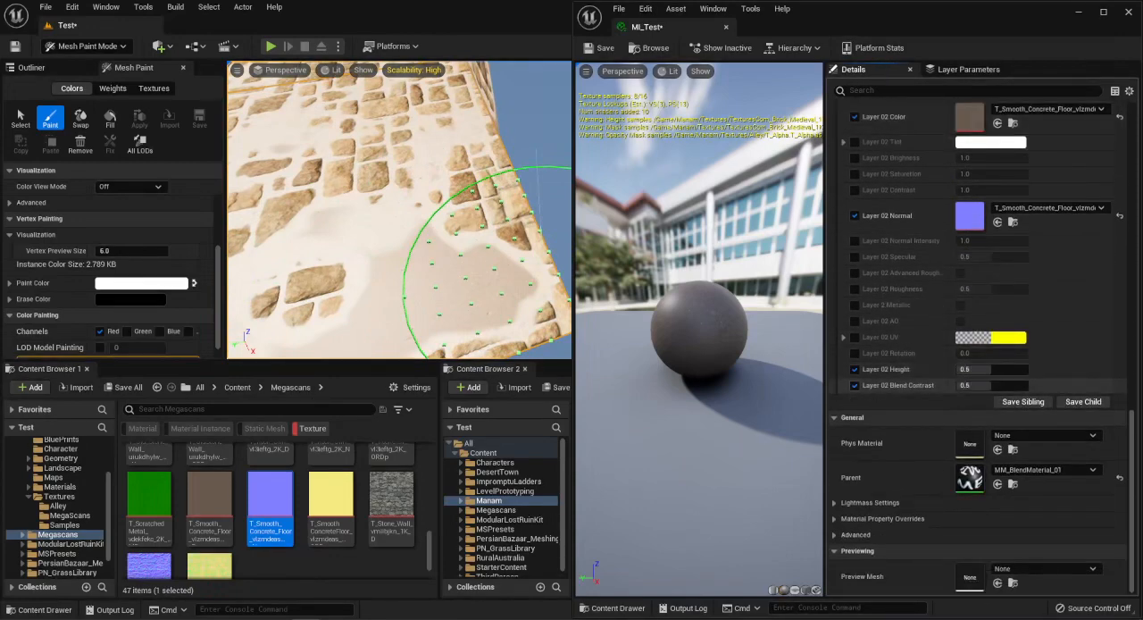
pyautogui.moveTo(428, 267)
pyautogui.mouseDown(button='right')
pyautogui.moveTo(379, 268)
pyautogui.moveTo(400, 307)
pyautogui.mouseUp(button='right')
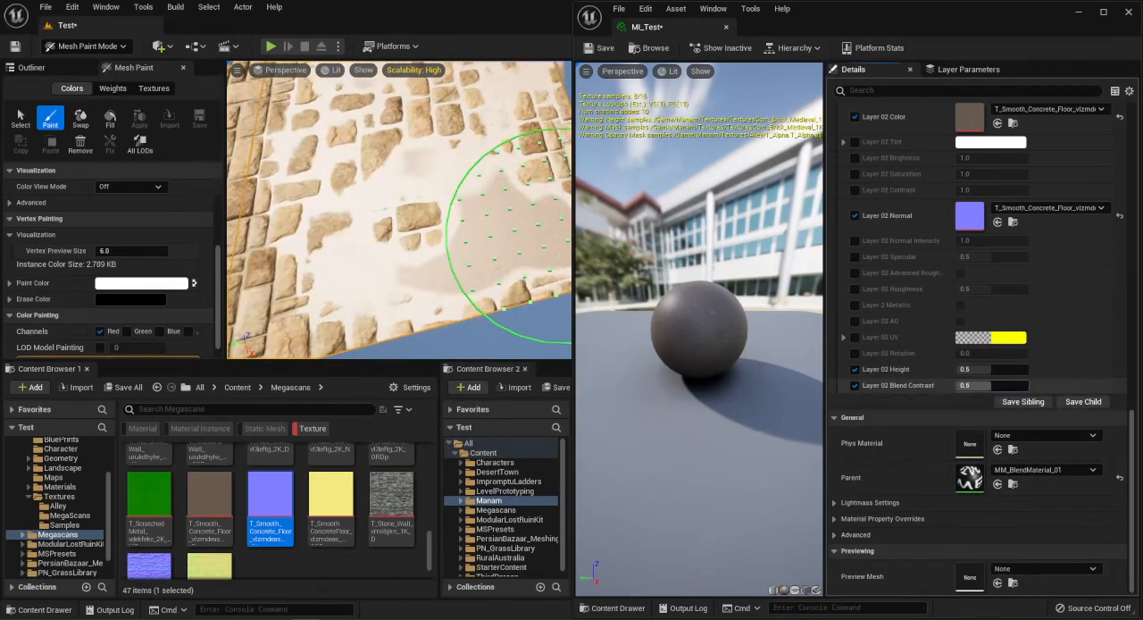
pyautogui.moveTo(489, 237); pyautogui.dragTo(554, 223, button='right')
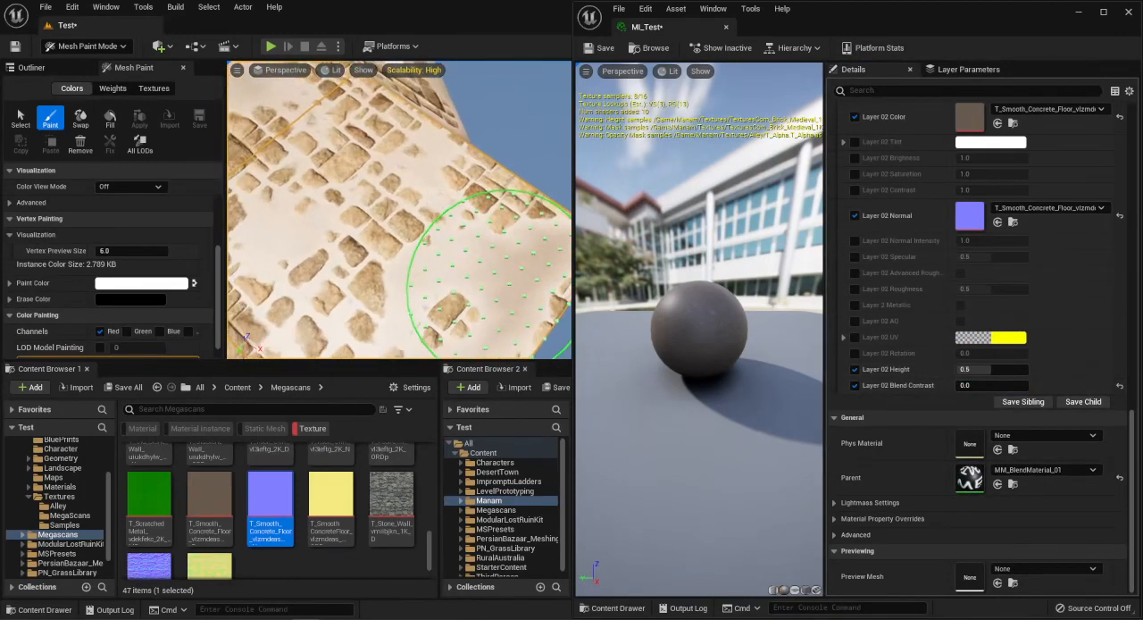
# Examine how the smooth concrete of Layer 02 blends with Layer 01 and the bricks across the wall pieces.
pyautogui.moveTo(466, 277)
pyautogui.mouseDown(button='right')
pyautogui.moveTo(493, 291)
pyautogui.moveTo(513, 268)
pyautogui.moveTo(500, 253)
pyautogui.mouseUp(button='right')
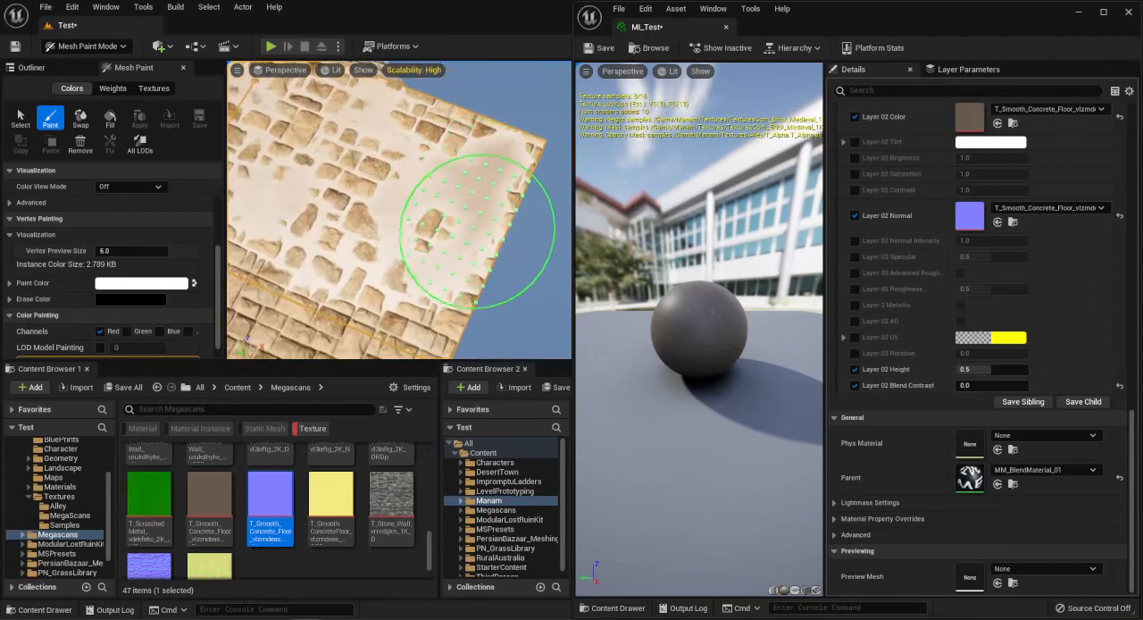
pyautogui.moveTo(430, 275); pyautogui.dragTo(372, 242, button='right')
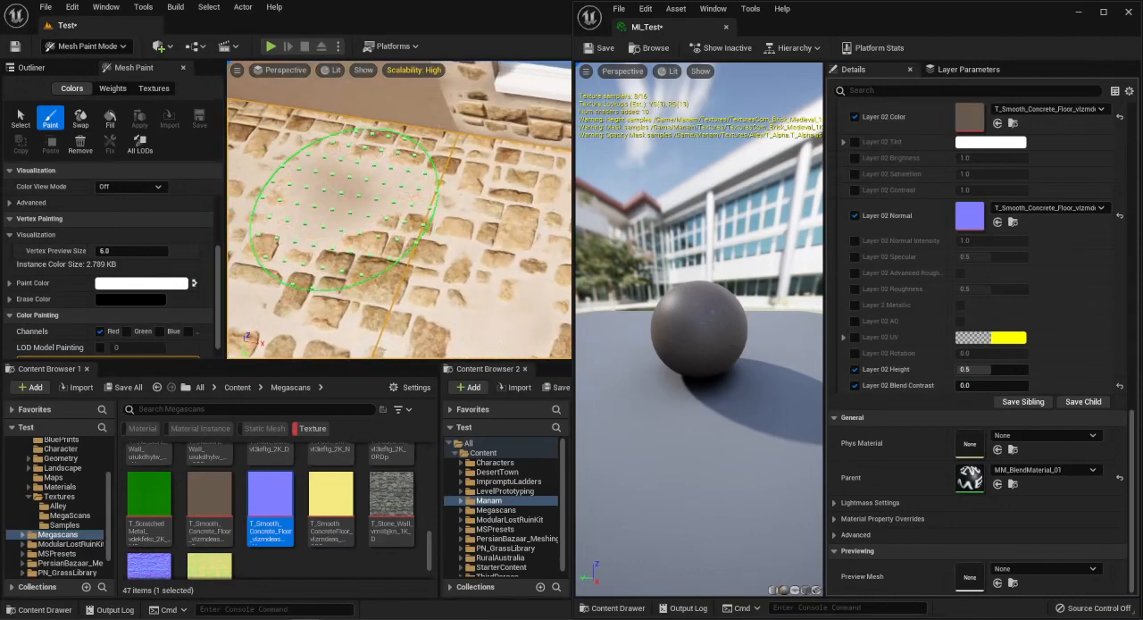
pyautogui.moveTo(487, 222)
pyautogui.mouseDown(button='right')
pyautogui.moveTo(434, 263)
pyautogui.moveTo(527, 280)
pyautogui.moveTo(415, 288)
pyautogui.mouseUp(button='right')
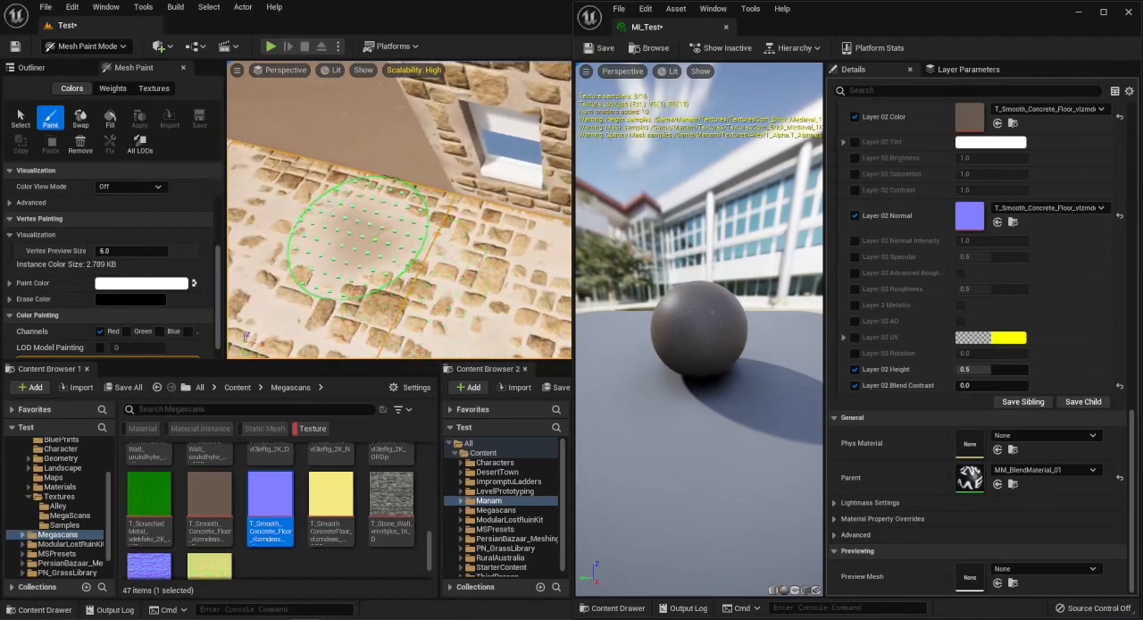
pyautogui.moveTo(358, 237); pyautogui.dragTo(355, 241, button='right')
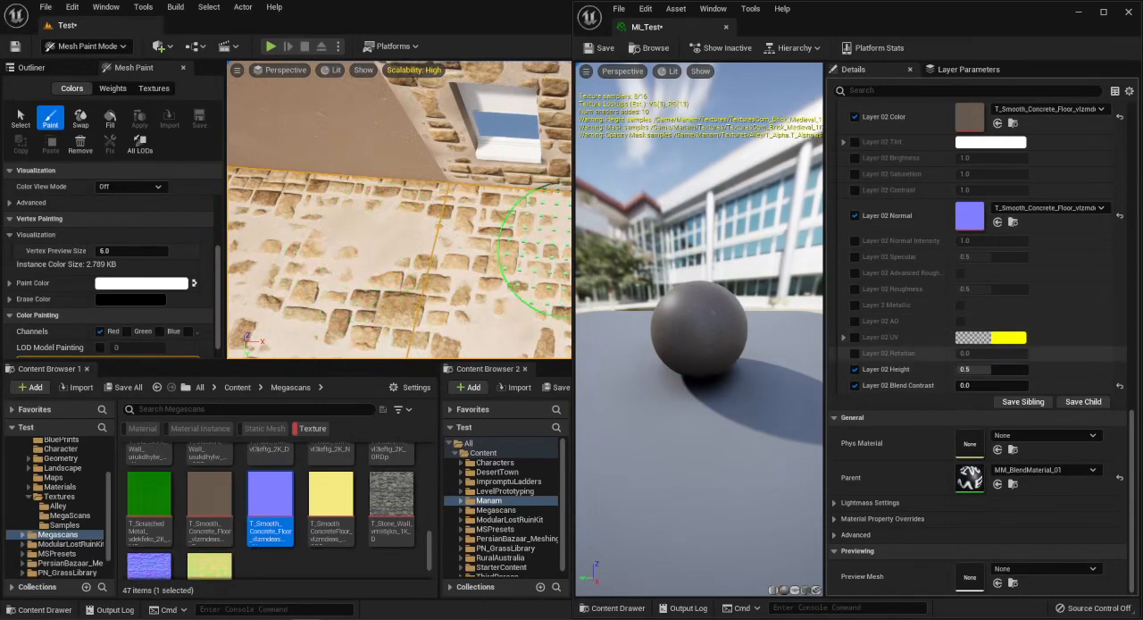
pyautogui.moveTo(382, 217)
pyautogui.mouseDown(button='right')
pyautogui.moveTo(300, 191)
pyautogui.moveTo(268, 201)
pyautogui.moveTo(313, 223)
pyautogui.mouseUp(button='right')
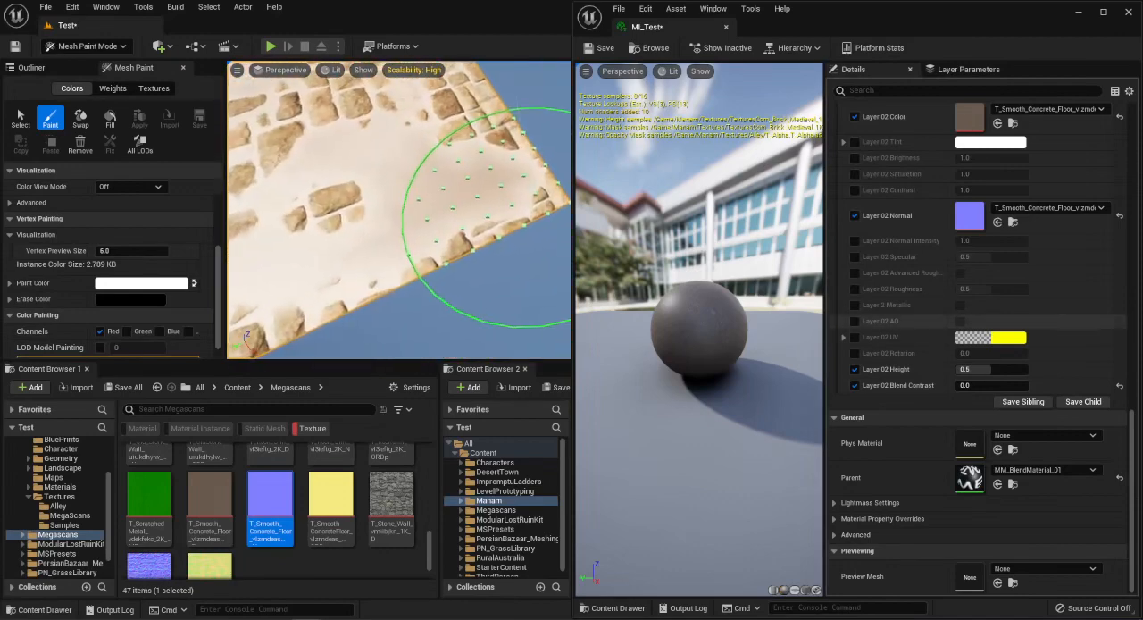
# Try a higher Layer 02 Height and a value of 0.0, resetting it to 0.5 after each try.
pyautogui.moveTo(987, 370); pyautogui.dragTo(1021, 370)
pyautogui.moveTo(527, 217)
pyautogui.mouseDown(button='right')
pyautogui.moveTo(455, 189)
pyautogui.moveTo(504, 186)
pyautogui.mouseUp(button='right')
pyautogui.moveTo(504, 233)
pyautogui.mouseDown(button='right')
pyautogui.moveTo(460, 183)
pyautogui.moveTo(491, 219)
pyautogui.mouseUp(button='right')
pyautogui.click(1120, 370)
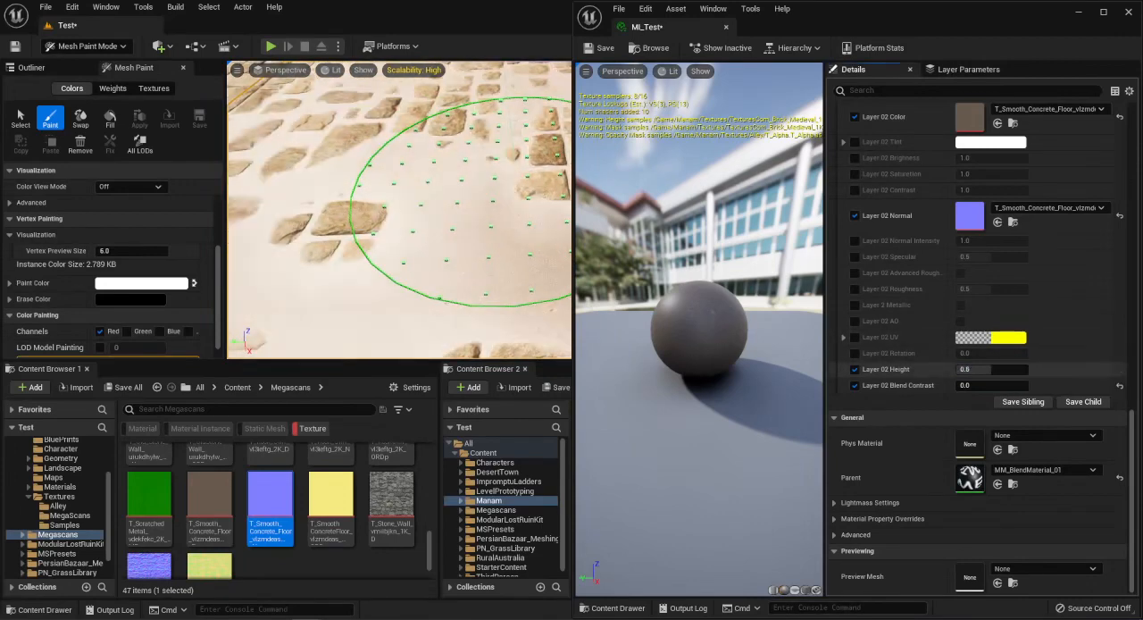
pyautogui.moveTo(990, 369); pyautogui.dragTo(956, 370)
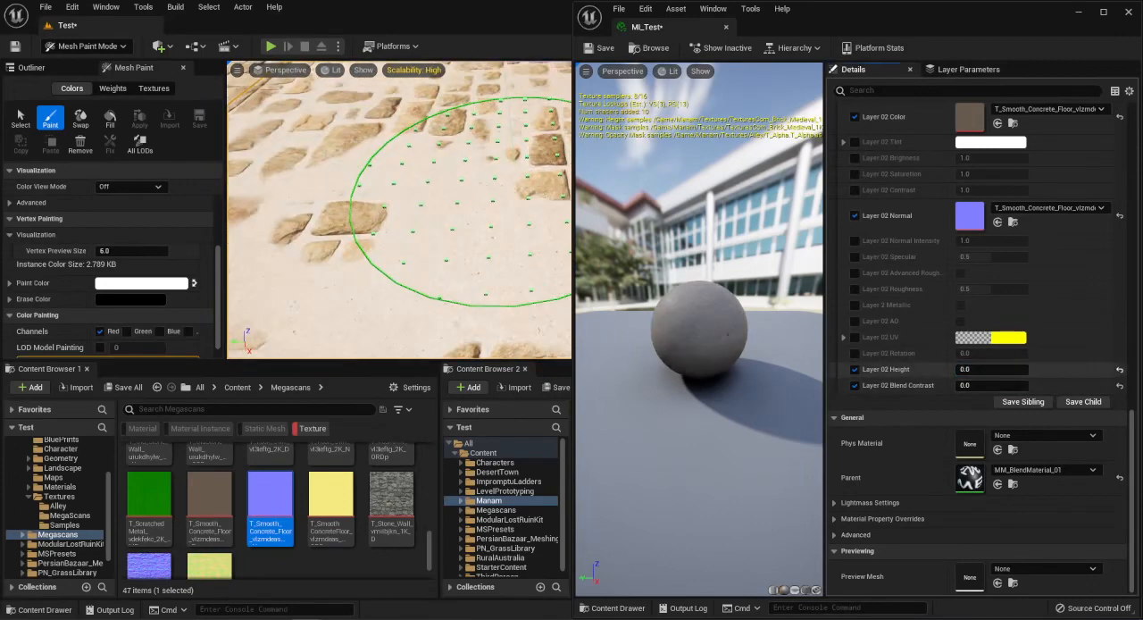
pyautogui.scroll(10, 977, 357)
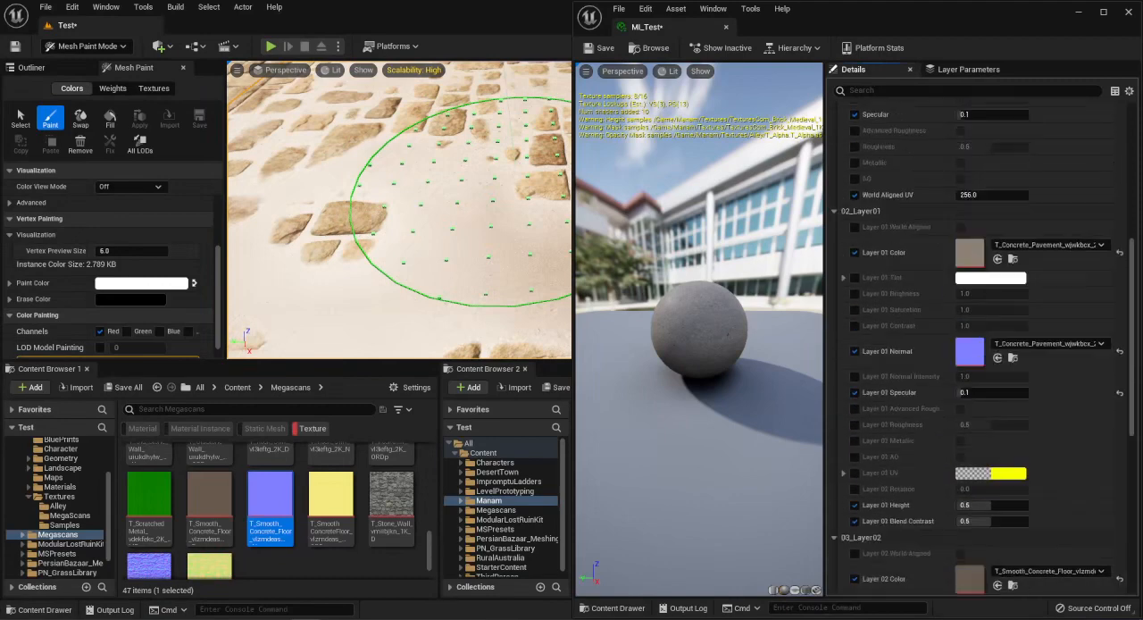
# Review the global and layer parameters of the material instance and the blended result around the window wall.
pyautogui.scroll(10, 977, 357)
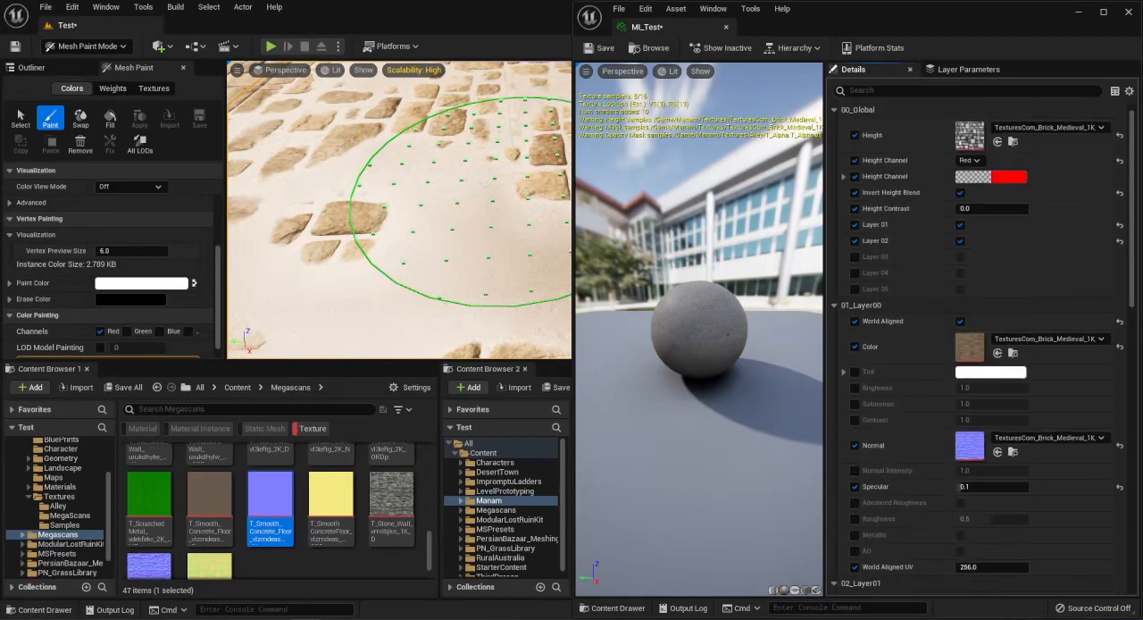
pyautogui.scroll(-15, 977, 348)
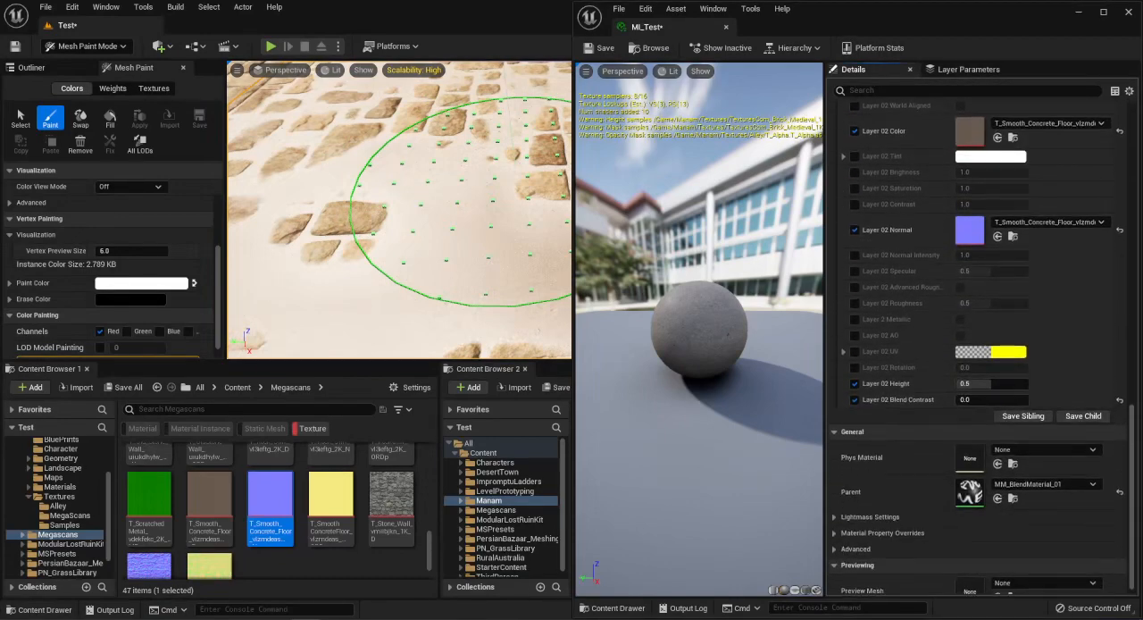
pyautogui.scroll(15, 951, 383)
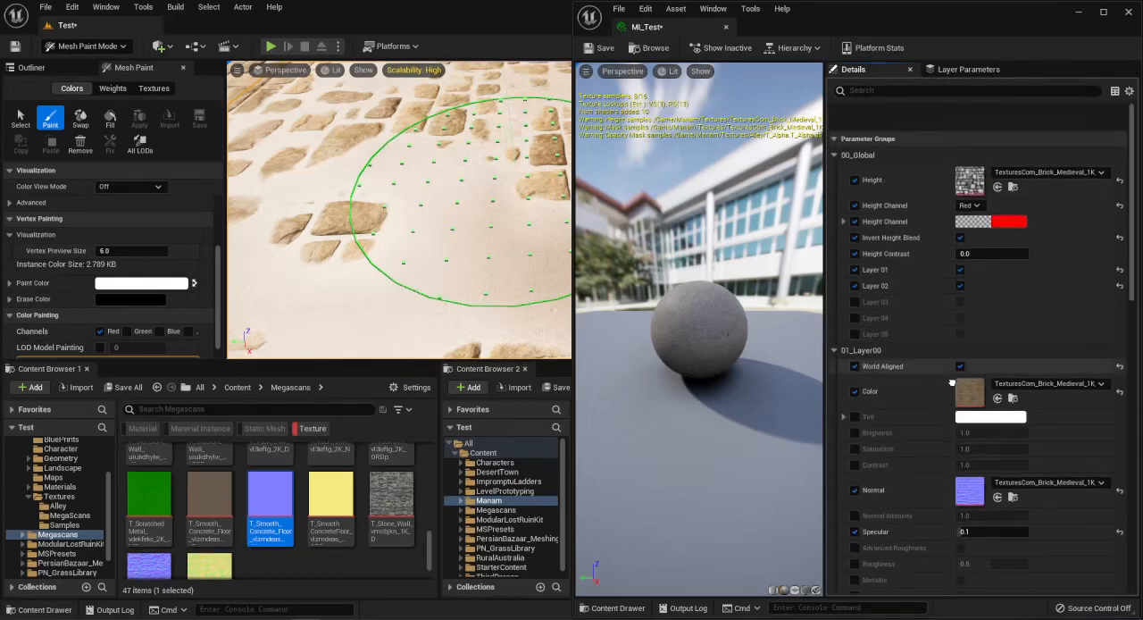
pyautogui.scroll(-1, 952, 383)
pyautogui.moveTo(446, 234); pyautogui.dragTo(545, 219, button='right')
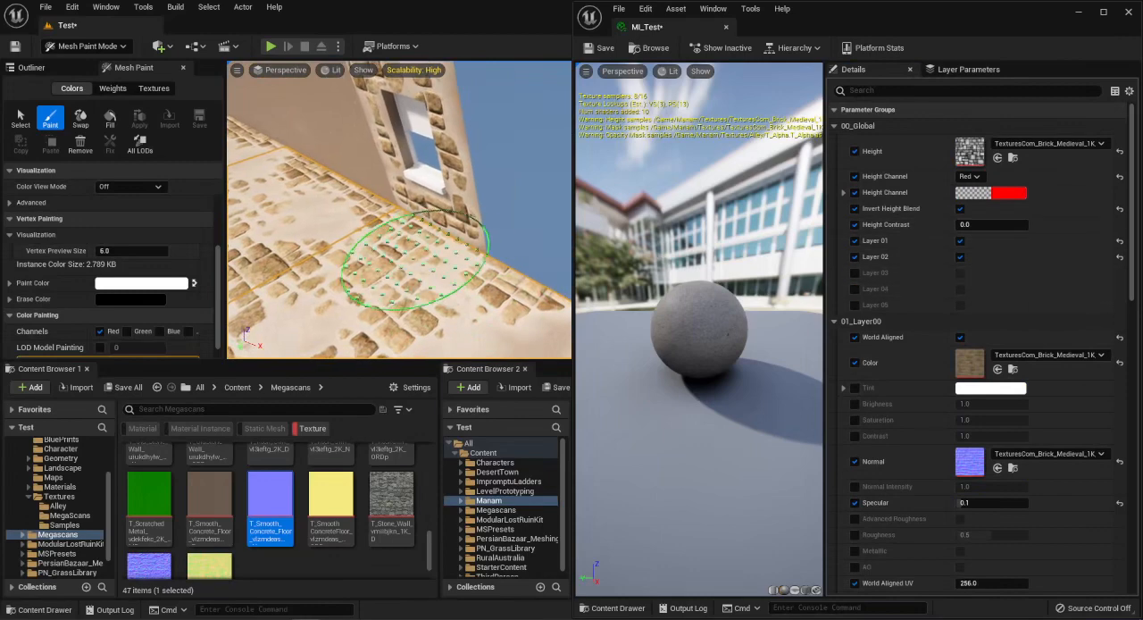
pyautogui.moveTo(416, 261)
pyautogui.mouseDown(button='right')
pyautogui.moveTo(353, 279)
pyautogui.moveTo(393, 277)
pyautogui.moveTo(406, 250)
pyautogui.moveTo(360, 235)
pyautogui.moveTo(476, 270)
pyautogui.mouseUp(button='right')
# Enable Layer 04 in the global parameters, leaving Layer 03 off, and inspect its effect on the wall pieces.
pyautogui.click(960, 288)
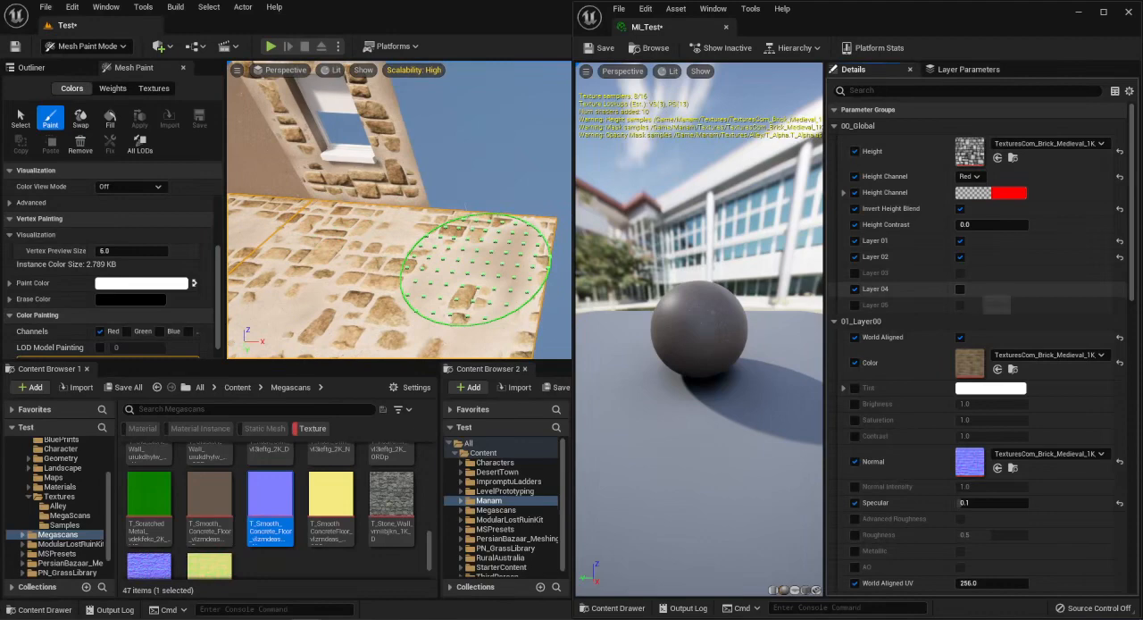
pyautogui.click(960, 288)
pyautogui.moveTo(475, 270)
pyautogui.mouseDown(button='right')
pyautogui.moveTo(366, 294)
pyautogui.moveTo(379, 272)
pyautogui.mouseUp(button='right')
pyautogui.moveTo(527, 303)
pyautogui.mouseDown(button='right')
pyautogui.moveTo(504, 277)
pyautogui.moveTo(446, 272)
pyautogui.moveTo(411, 322)
pyautogui.mouseUp(button='right')
pyautogui.moveTo(527, 265); pyautogui.dragTo(446, 250, button='right')
# Review the 05_Layer04 parameters and switch the vertex color painting channel from Red to Green.
pyautogui.scroll(-10, 982, 348)
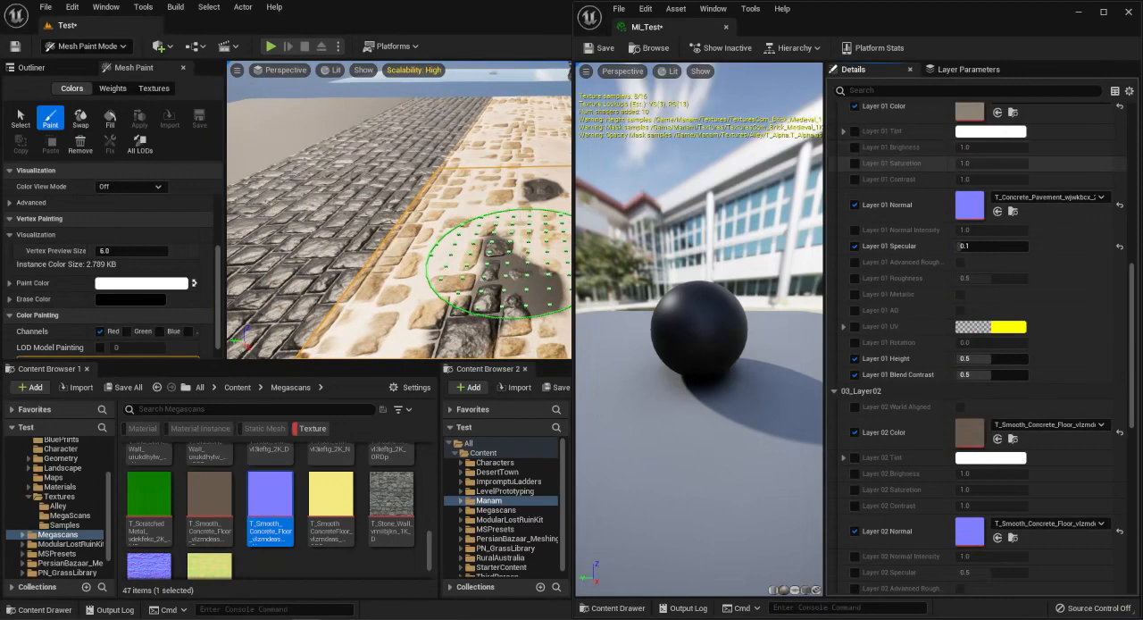
pyautogui.scroll(-8, 893, 165)
pyautogui.scroll(-1, 893, 268)
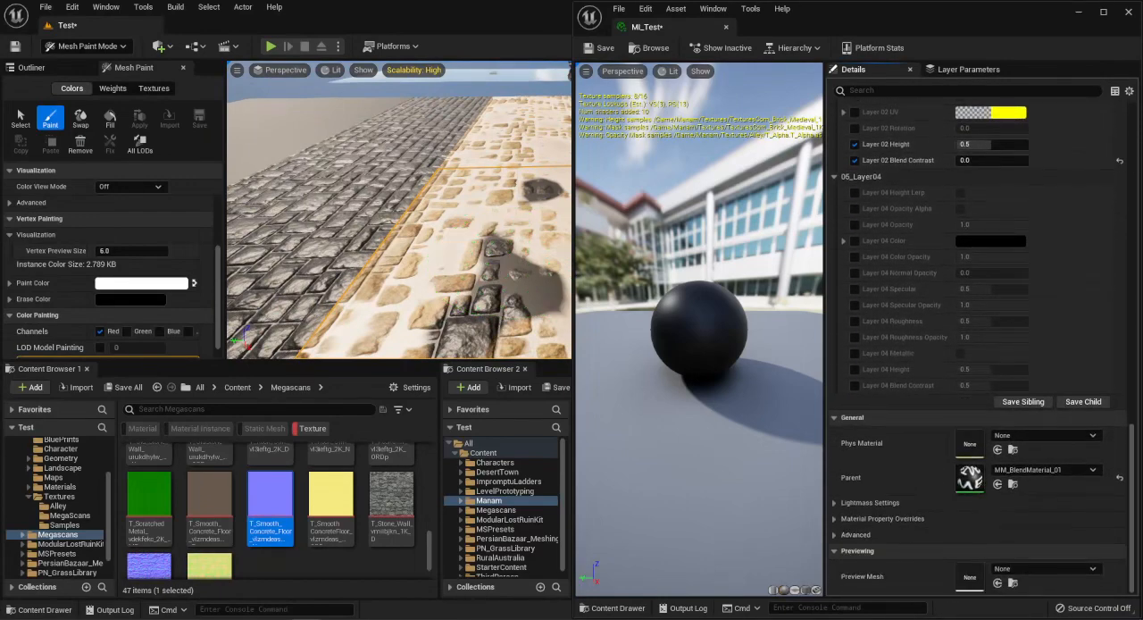
pyautogui.moveTo(402, 205); pyautogui.dragTo(431, 236, button='right')
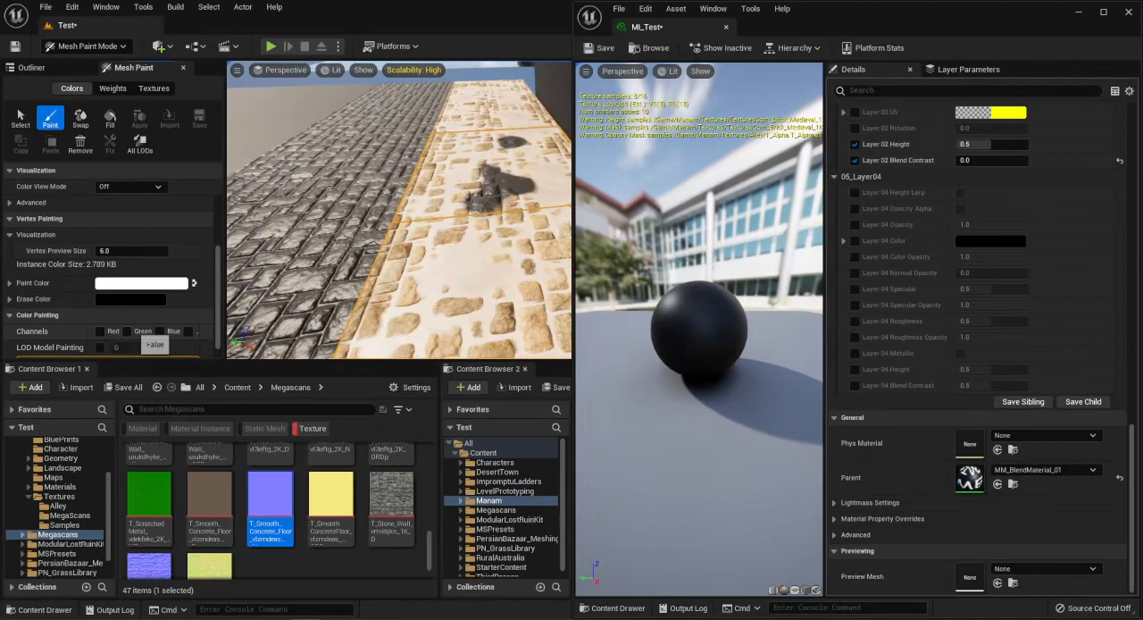
pyautogui.moveTo(987, 352); pyautogui.dragTo(988, 553, button='right')
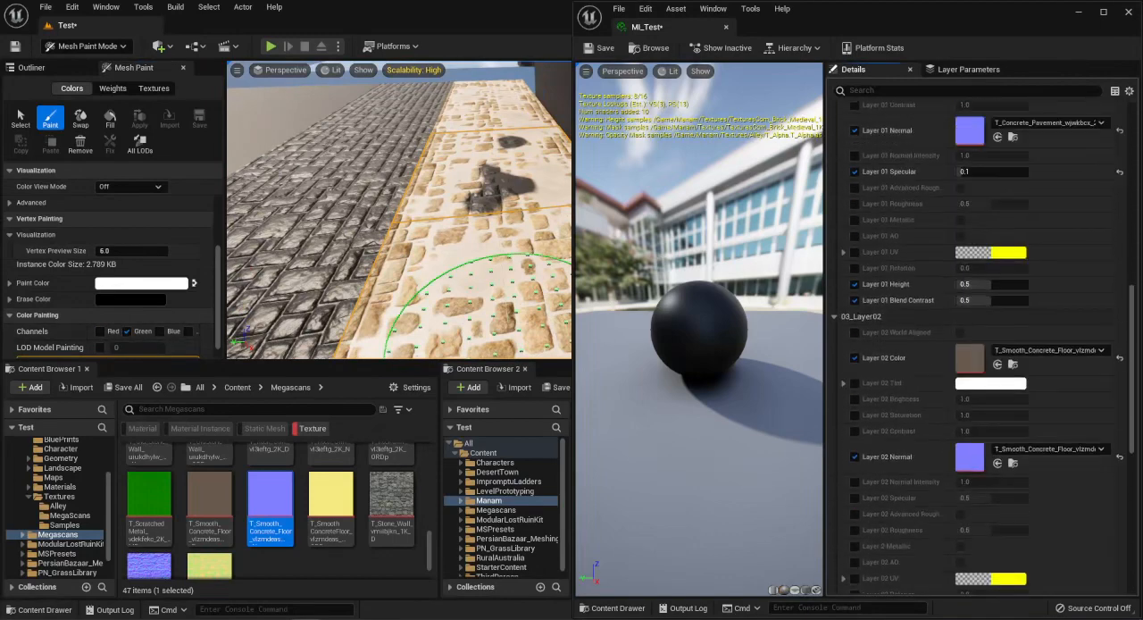
# Enable the Layer 04 Height Lerp override and clear the dark patches on the wall pieces using the green channel.
pyautogui.moveTo(957, 326); pyautogui.dragTo(953, 134, button='right')
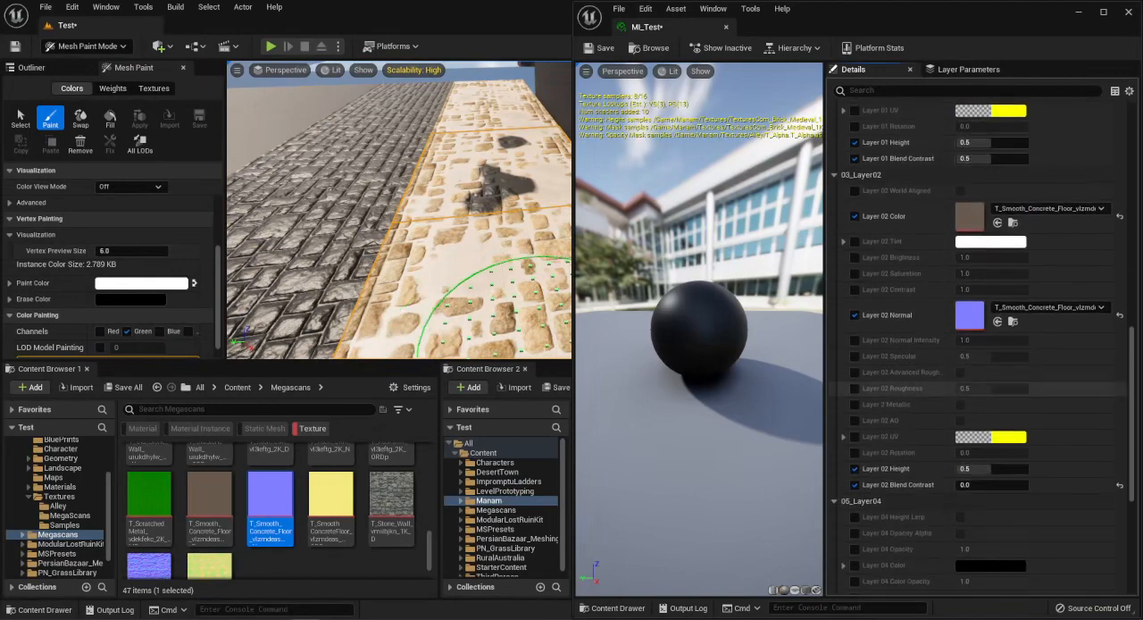
pyautogui.moveTo(950, 334); pyautogui.dragTo(949, 141, button='right')
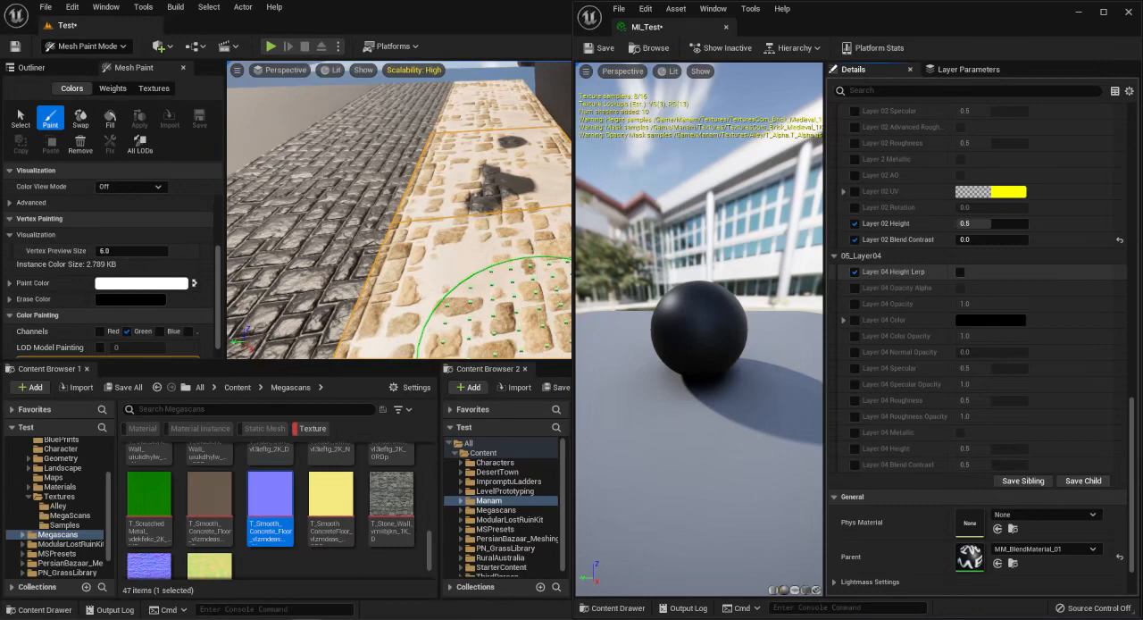
pyautogui.moveTo(522, 179)
pyautogui.mouseDown(button='right')
pyautogui.moveTo(459, 229)
pyautogui.moveTo(439, 199)
pyautogui.moveTo(443, 213)
pyautogui.moveTo(426, 222)
pyautogui.moveTo(446, 241)
pyautogui.mouseUp(button='right')
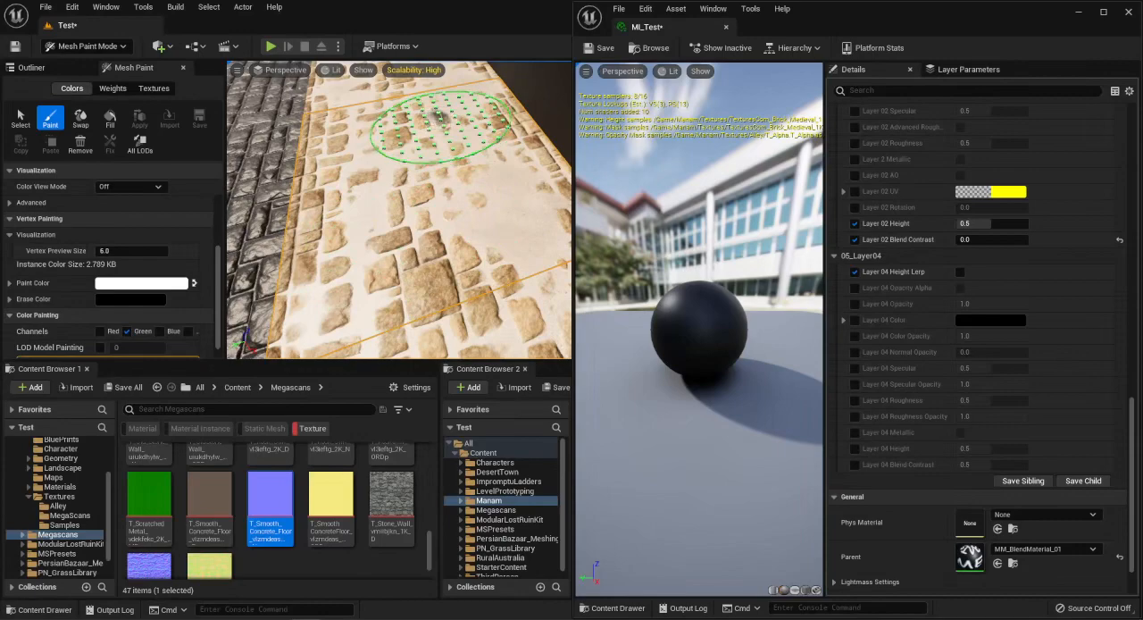
pyautogui.moveTo(441, 129); pyautogui.dragTo(443, 165, button='right')
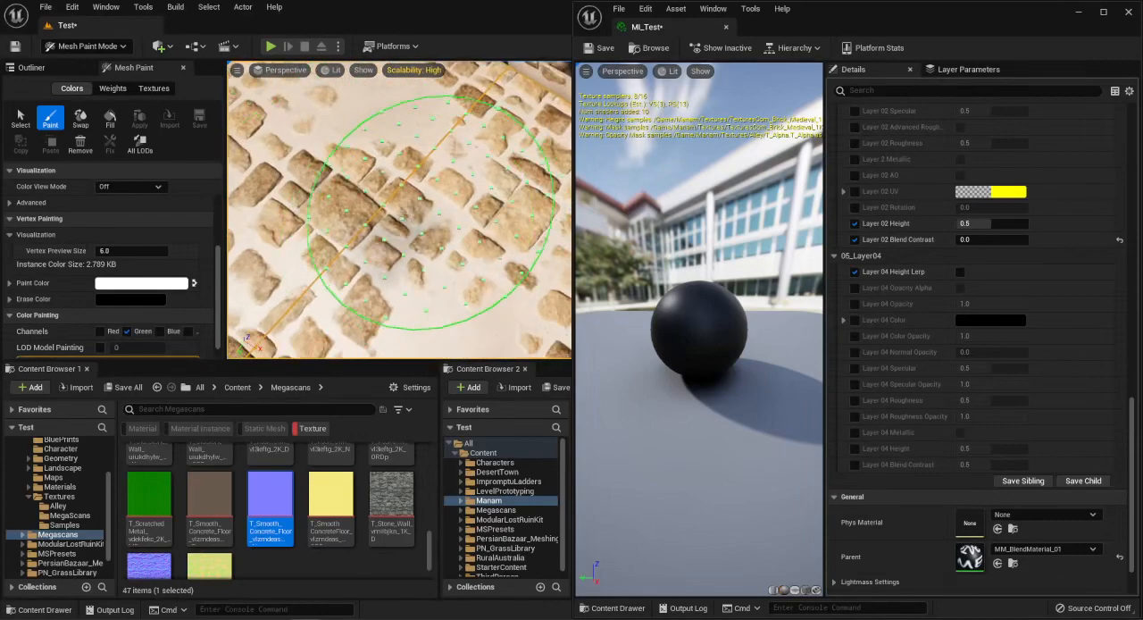
# Turn on Layer 04 Height Lerp and inspect how the layer blends between the bricks on the wall.
pyautogui.moveTo(397, 223)
pyautogui.mouseDown(button='right')
pyautogui.moveTo(379, 218)
pyautogui.moveTo(386, 192)
pyautogui.moveTo(398, 205)
pyautogui.moveTo(344, 202)
pyautogui.moveTo(398, 206)
pyautogui.mouseUp(button='right')
pyautogui.click(960, 271)
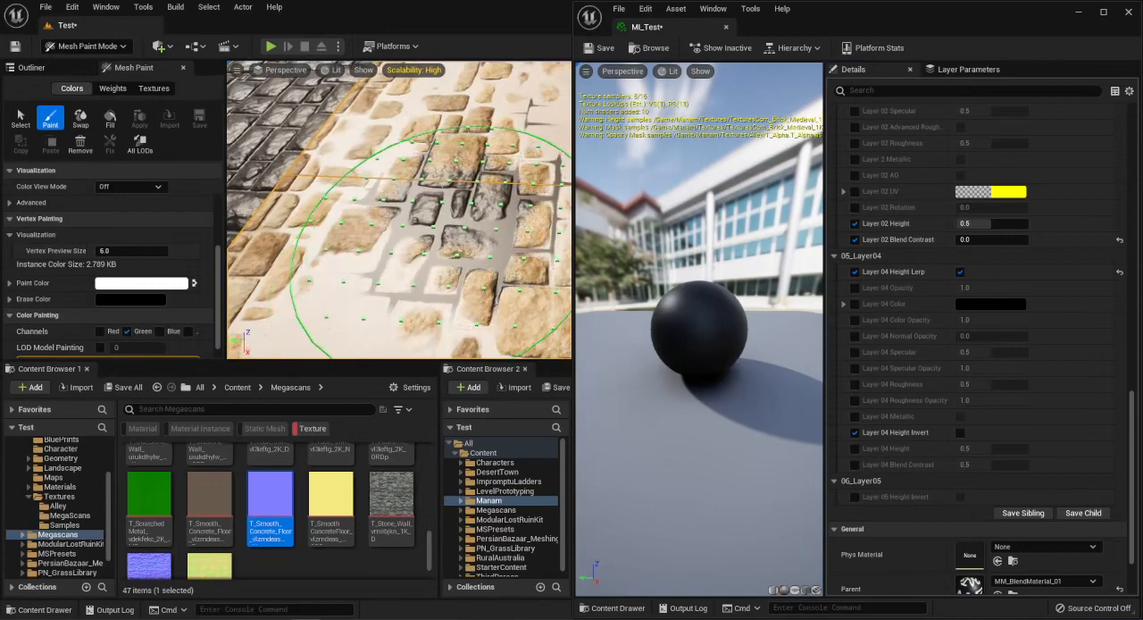
pyautogui.moveTo(402, 210)
pyautogui.mouseDown(button='right')
pyautogui.moveTo(468, 216)
pyautogui.moveTo(473, 239)
pyautogui.mouseUp(button='right')
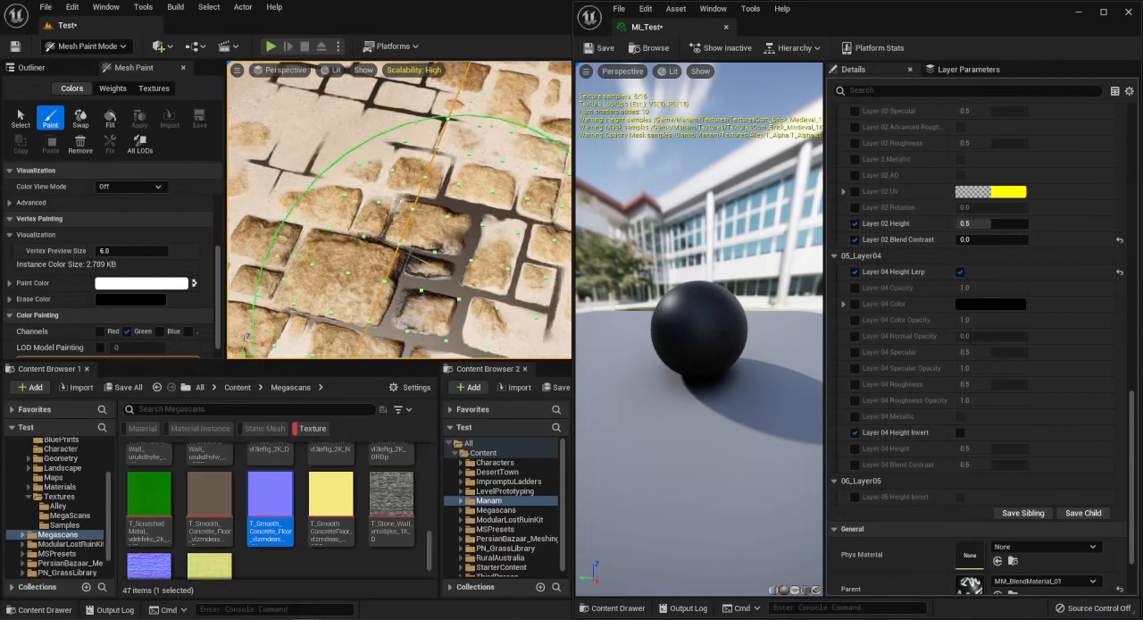
pyautogui.moveTo(384, 221); pyautogui.dragTo(344, 240, button='right')
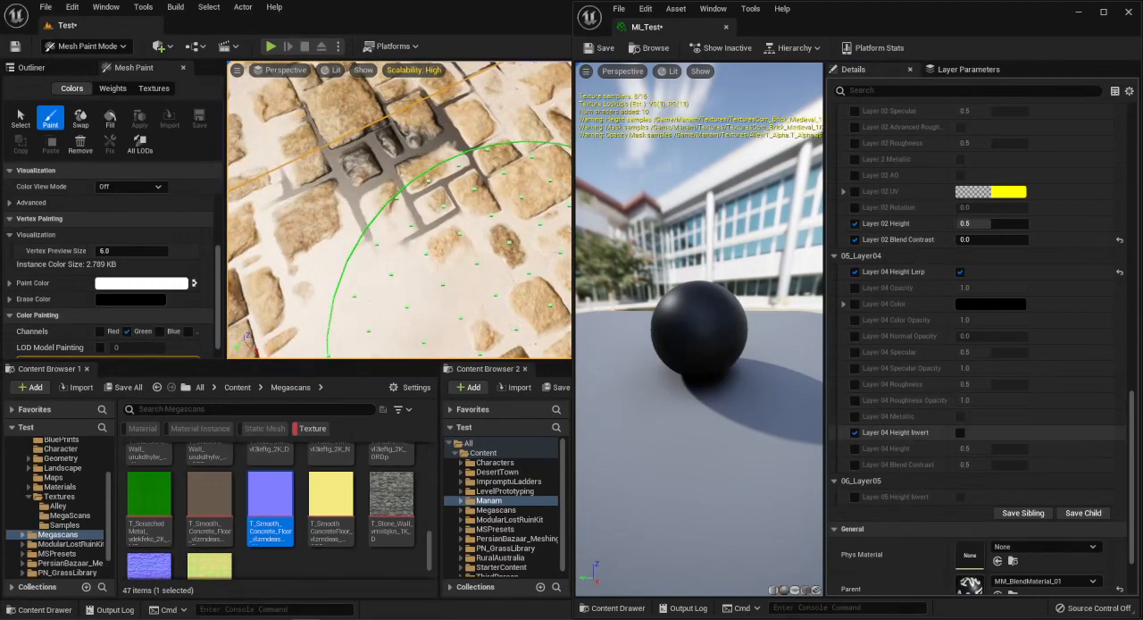
# Try Layer 04 Height Invert on the painted wall area and switch the inversion back off.
pyautogui.click(959, 432)
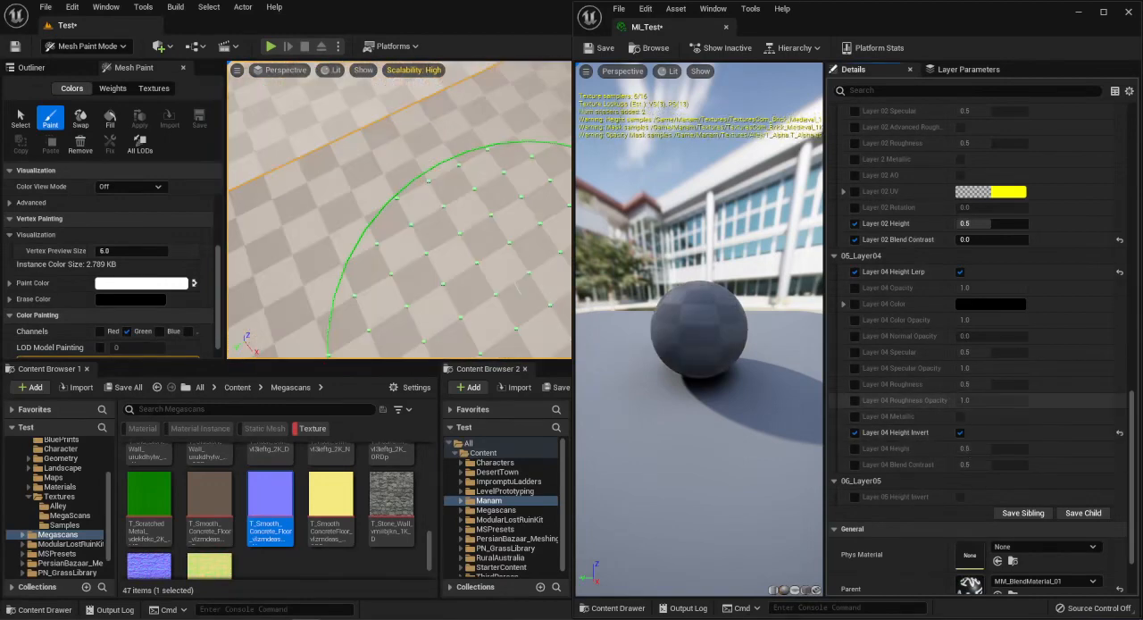
pyautogui.moveTo(393, 149); pyautogui.dragTo(368, 143, button='right')
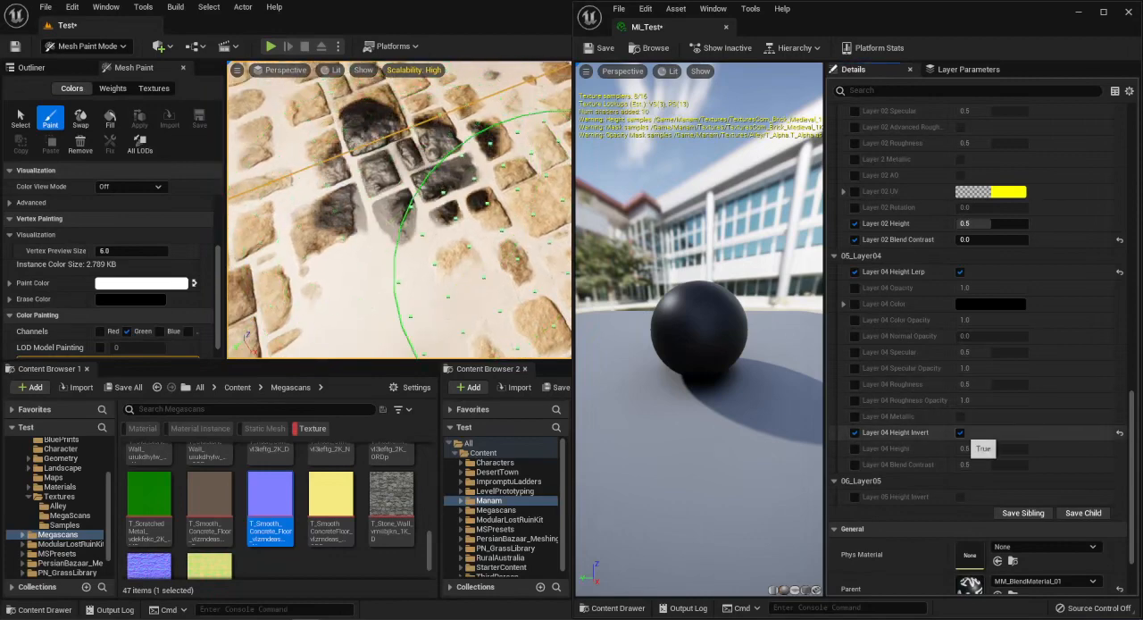
pyautogui.click(959, 432)
# Override Layer 04 Color Opacity, set it to 0.8 and check the painted bricks up close.
pyautogui.moveTo(344, 183)
pyautogui.mouseDown(button='right')
pyautogui.moveTo(429, 183)
pyautogui.moveTo(448, 204)
pyautogui.mouseUp(button='right')
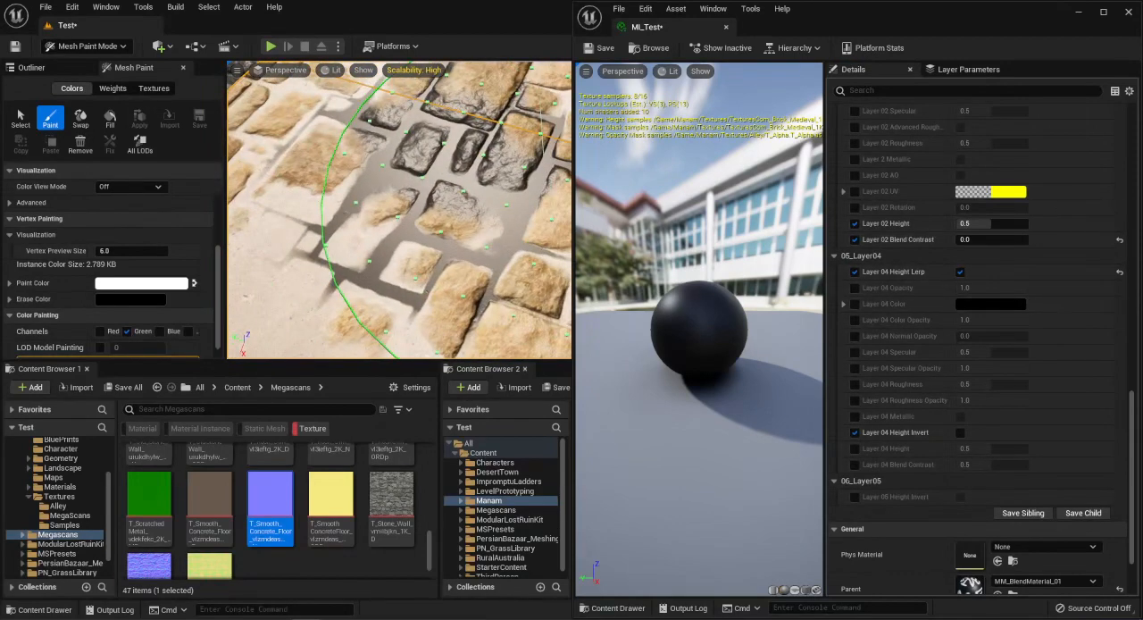
pyautogui.moveTo(546, 156); pyautogui.dragTo(542, 130, button='right')
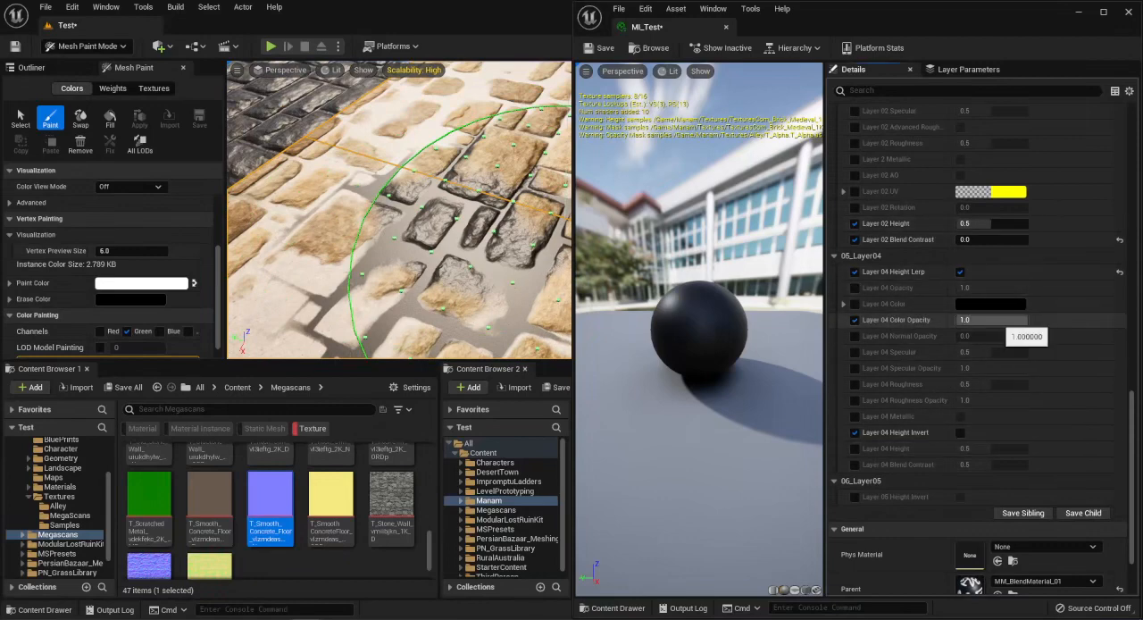
pyautogui.moveTo(998, 320); pyautogui.dragTo(982, 319)
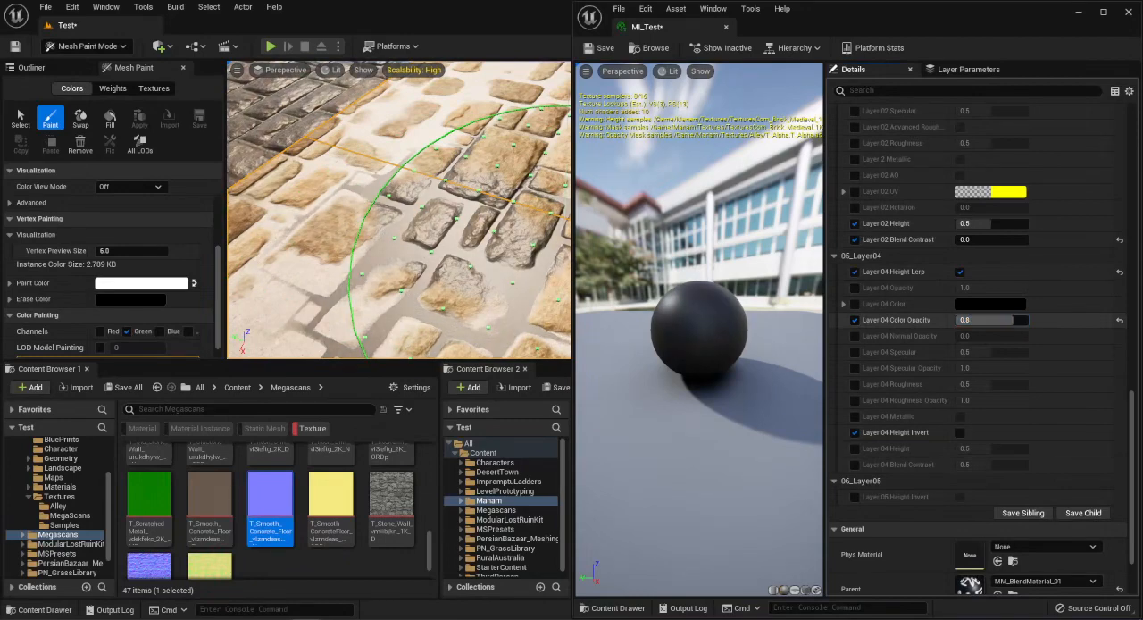
pyautogui.keyDown('alt'); pyautogui.moveTo(447, 241); pyautogui.dragTo(549, 290); pyautogui.keyUp('alt')
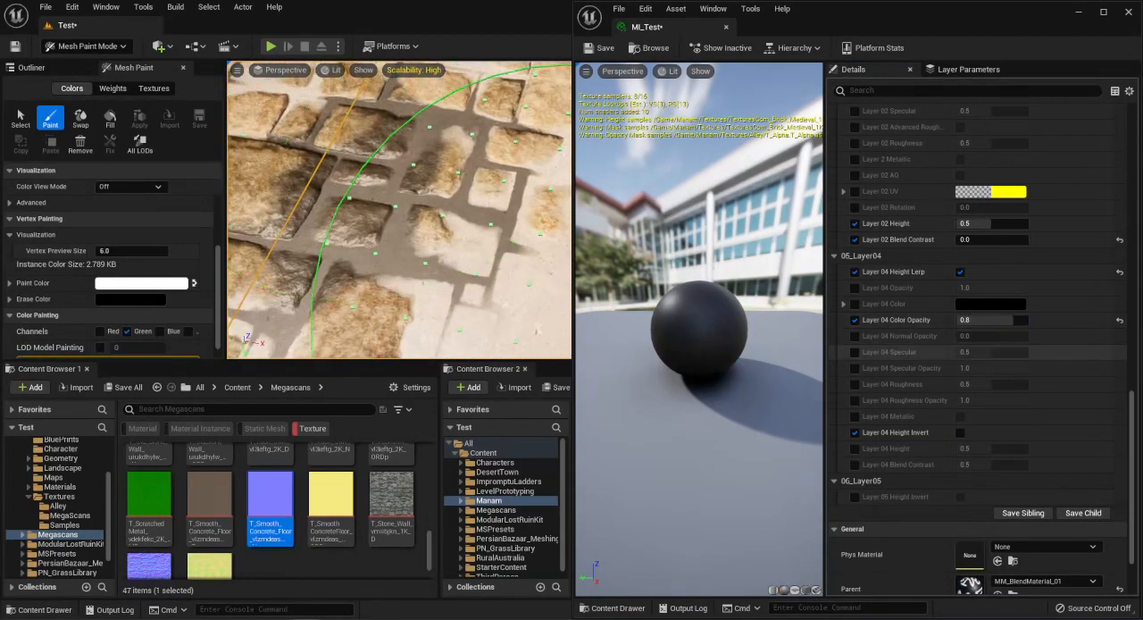
# Set Layer 04 Specular to 1.0 and Roughness to 0.0 for a wet, glossy surface.
pyautogui.moveTo(991, 352); pyautogui.dragTo(1031, 352)
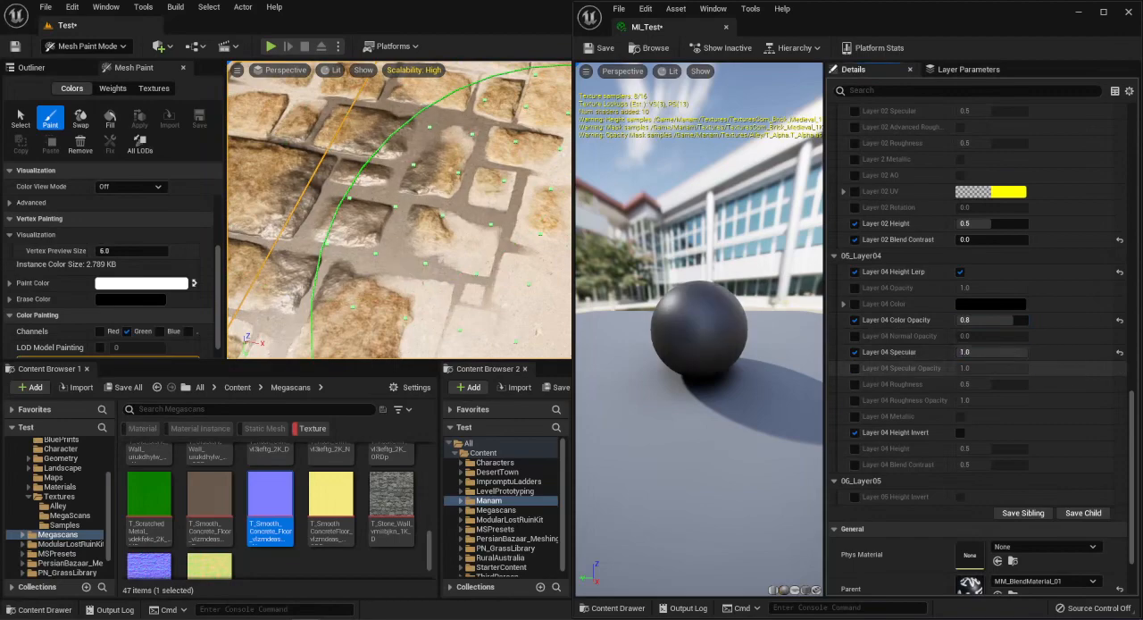
pyautogui.moveTo(991, 384); pyautogui.dragTo(953, 384)
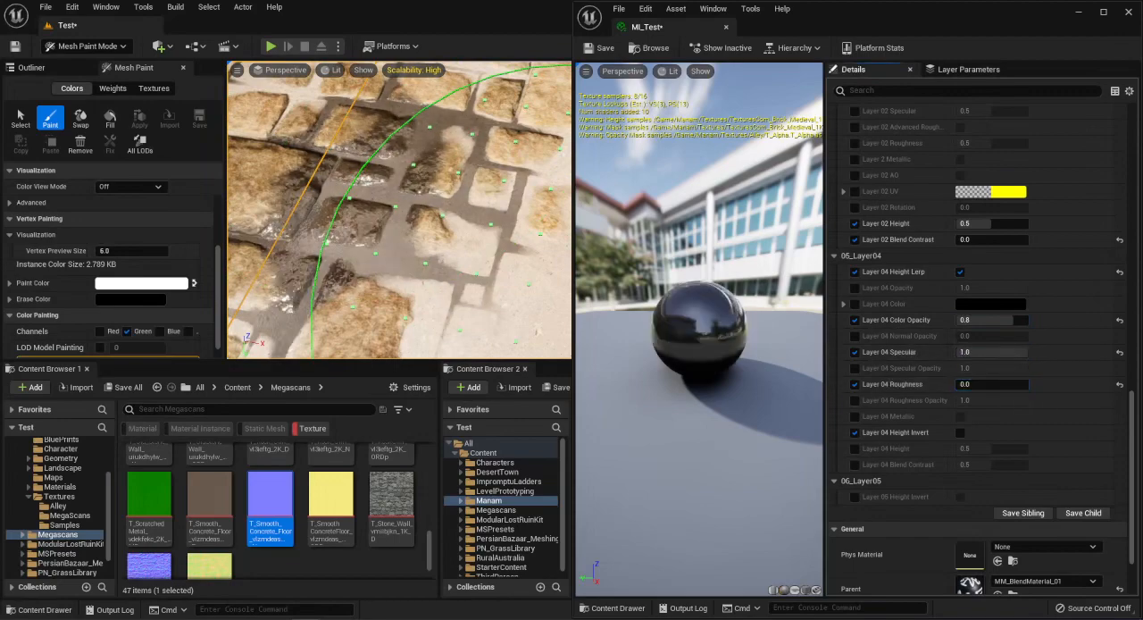
pyautogui.keyDown('alt'); pyautogui.moveTo(500, 250); pyautogui.dragTo(491, 192); pyautogui.keyUp('alt')
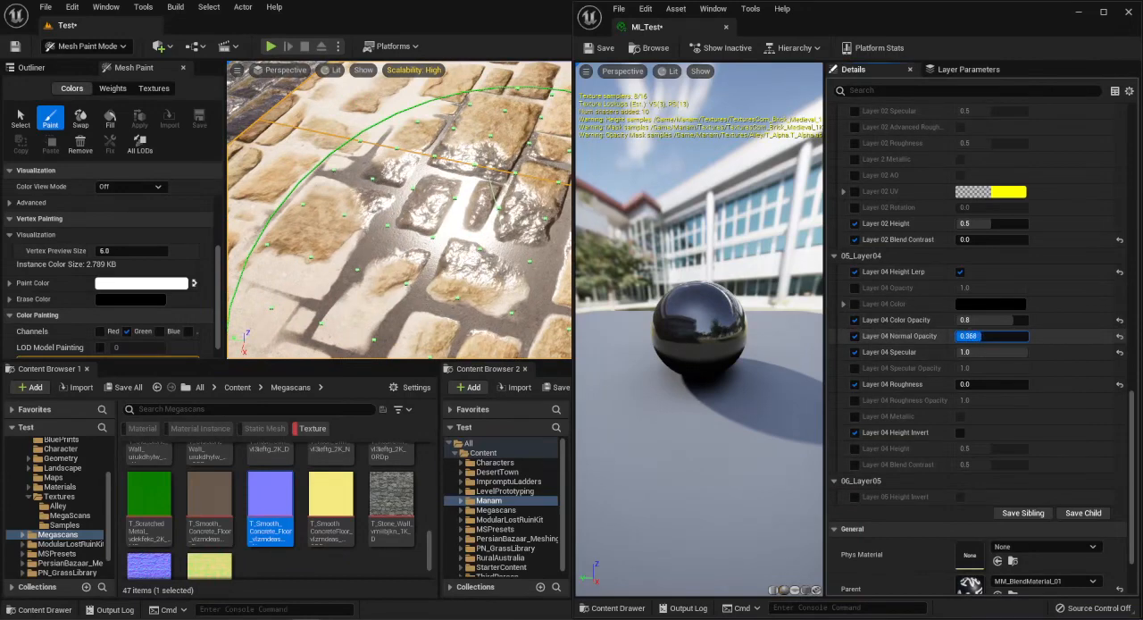
# Vary Layer 04 Normal Opacity up to 1.0, comparing the reflections on the bricks, and settle it at 0.816.
pyautogui.moveTo(989, 335); pyautogui.dragTo(998, 335)
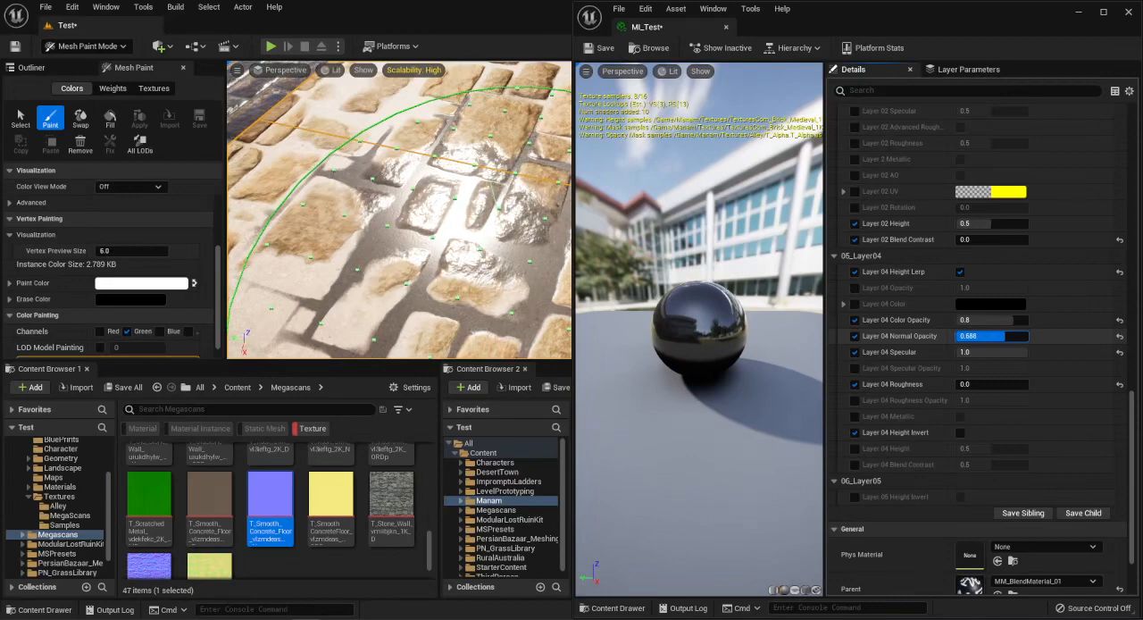
pyautogui.moveTo(487, 235); pyautogui.dragTo(510, 191, button='right')
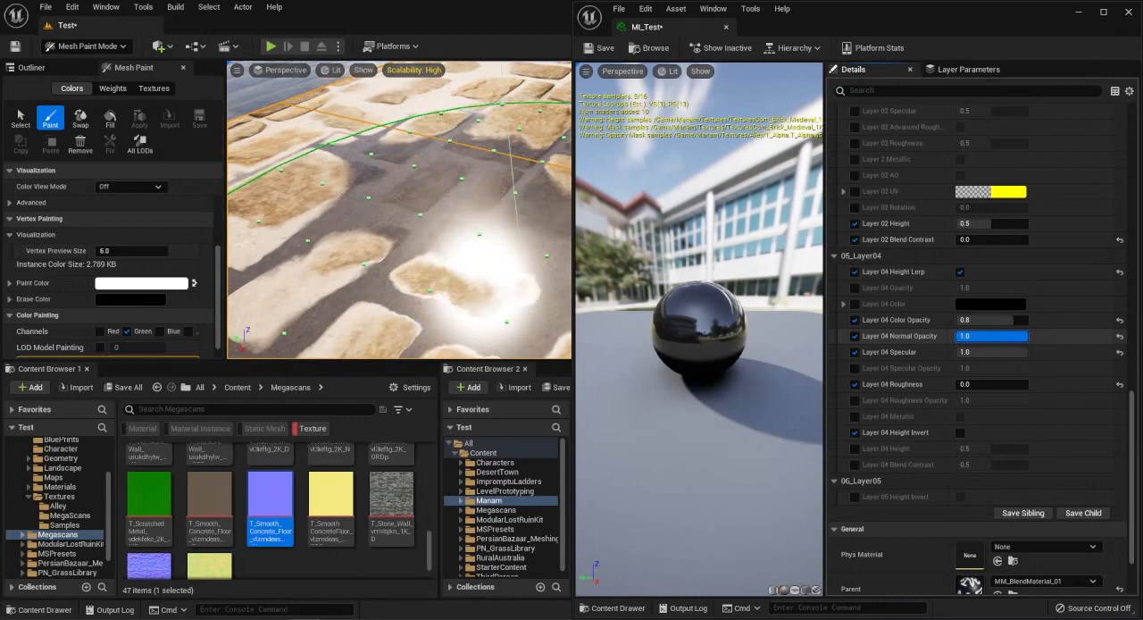
pyautogui.moveTo(432, 238); pyautogui.dragTo(516, 270, button='right')
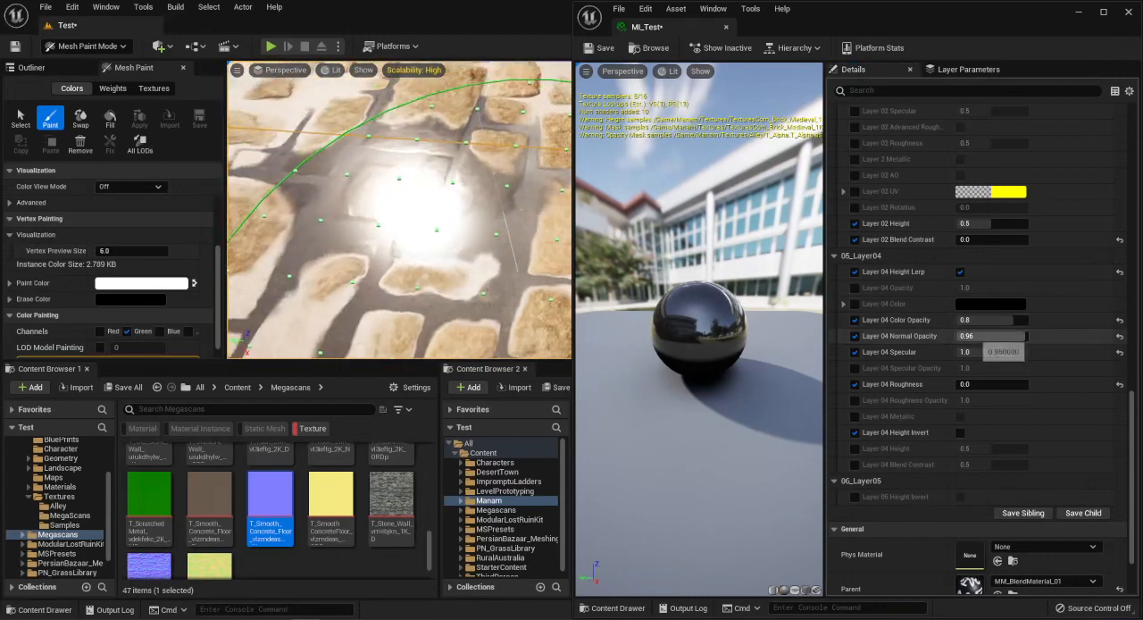
pyautogui.moveTo(989, 336); pyautogui.dragTo(997, 336)
pyautogui.moveTo(385, 184); pyautogui.dragTo(443, 197, button='right')
pyautogui.moveTo(444, 197)
pyautogui.mouseDown()
pyautogui.moveTo(438, 214)
pyautogui.moveTo(420, 217)
pyautogui.moveTo(363, 199)
pyautogui.mouseUp()
pyautogui.moveTo(364, 200)
pyautogui.mouseDown(button='right')
pyautogui.moveTo(492, 270)
pyautogui.moveTo(393, 268)
pyautogui.moveTo(305, 298)
pyautogui.mouseUp(button='right')
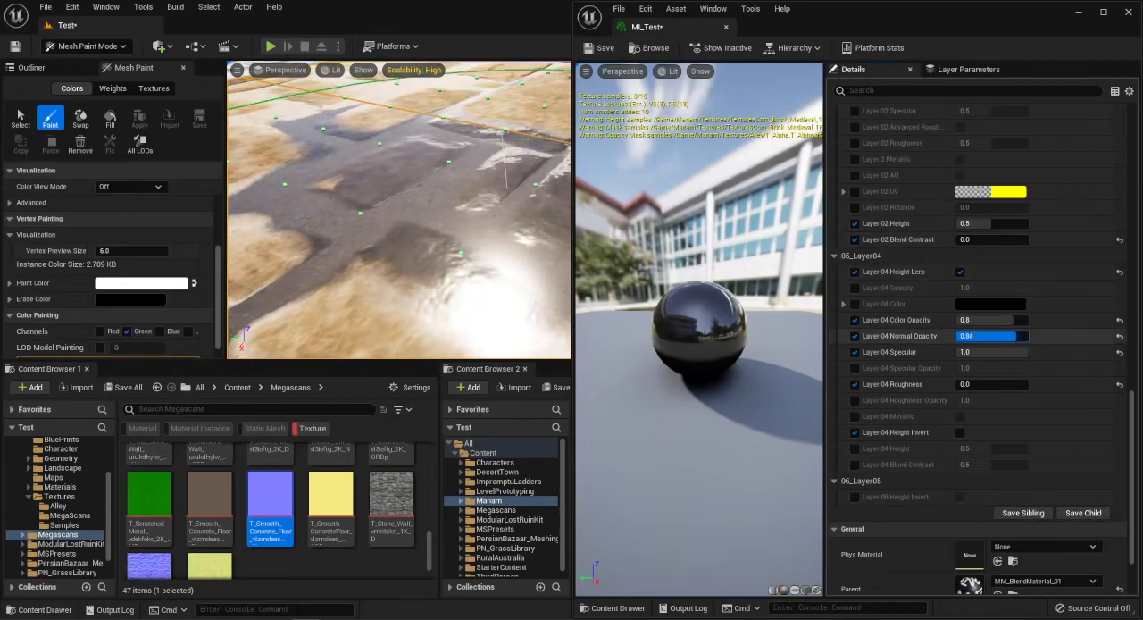
pyautogui.moveTo(505, 185); pyautogui.dragTo(518, 211, button='right')
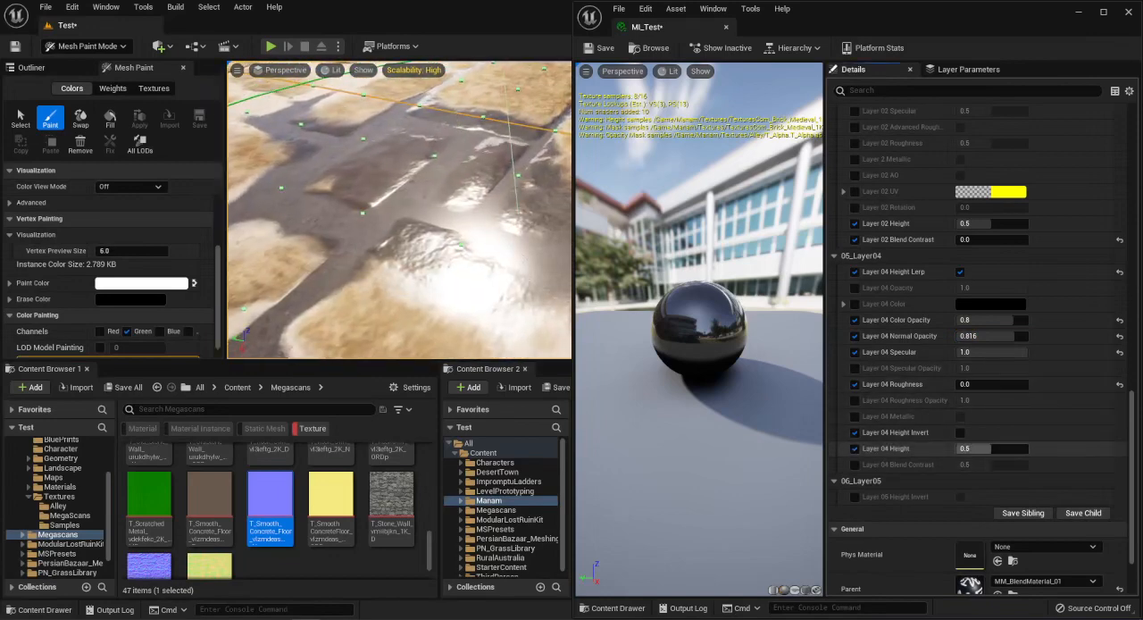
# Raise Layer 04 Normal Opacity to 1.0, and try small Layer 04 Height changes before resetting the height to 0.5.
pyautogui.moveTo(991, 448); pyautogui.dragTo(987, 448)
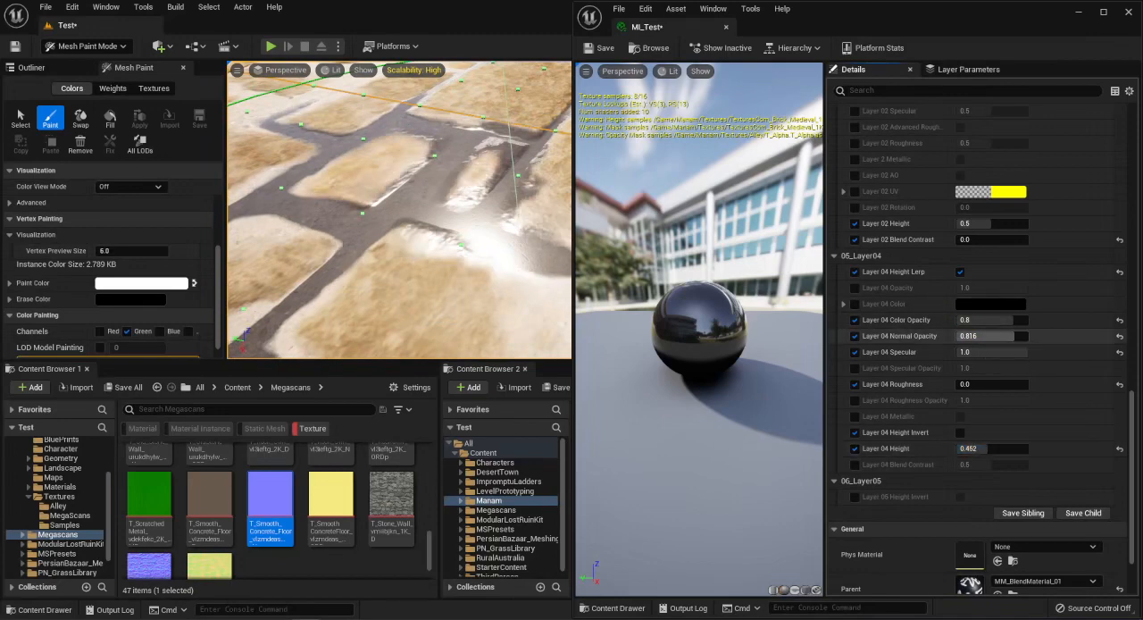
pyautogui.moveTo(1010, 336); pyautogui.dragTo(1026, 336)
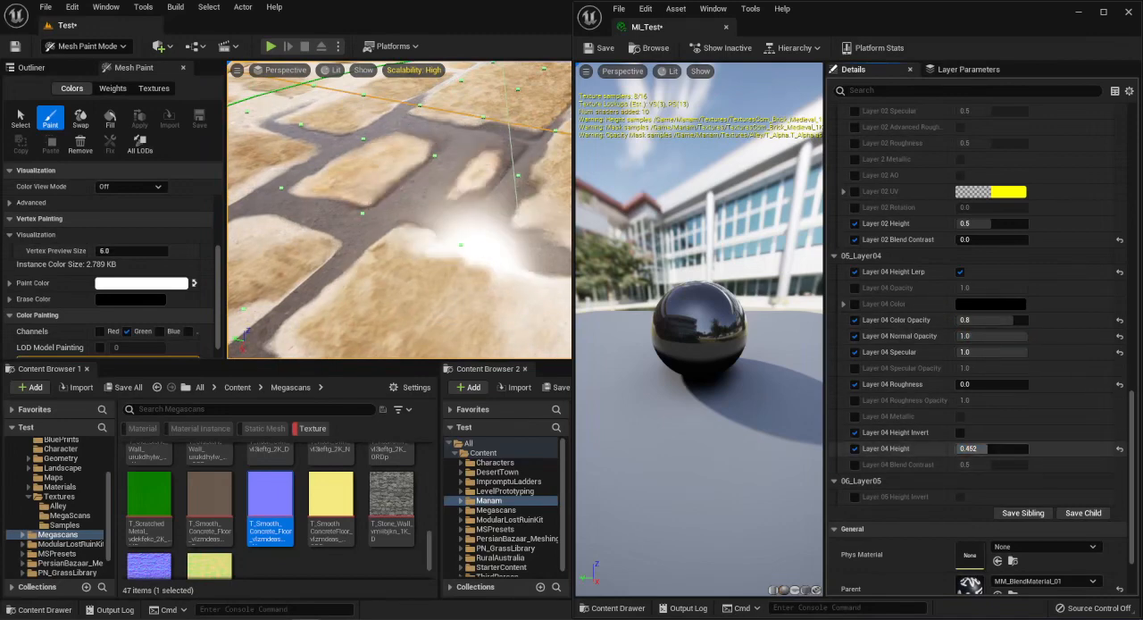
pyautogui.moveTo(982, 448); pyautogui.dragTo(989, 448)
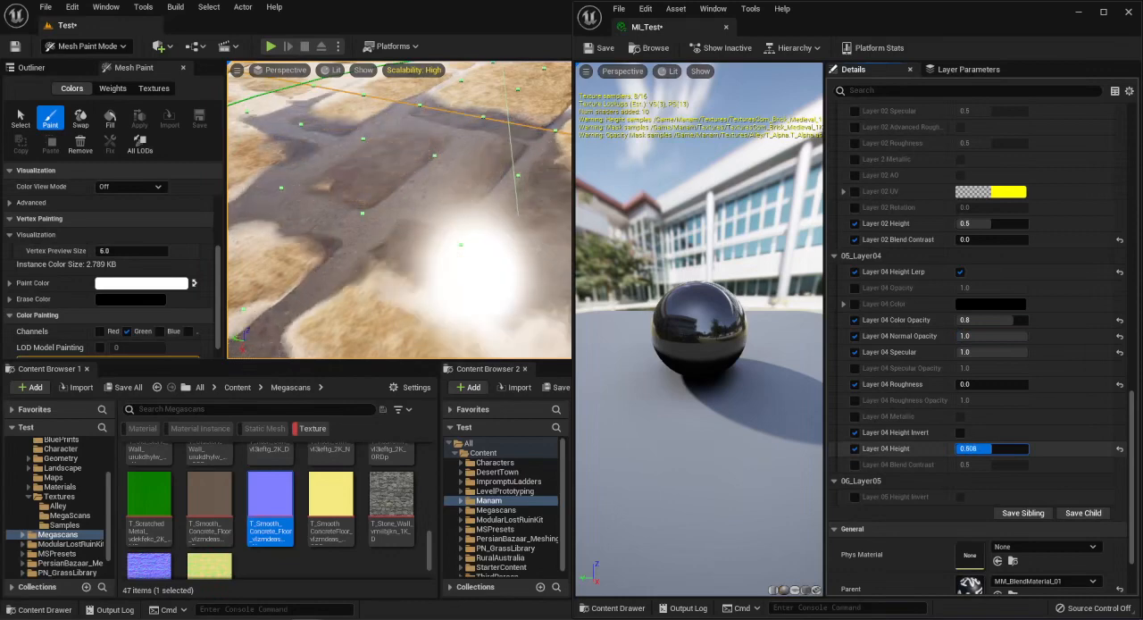
pyautogui.click(1120, 449)
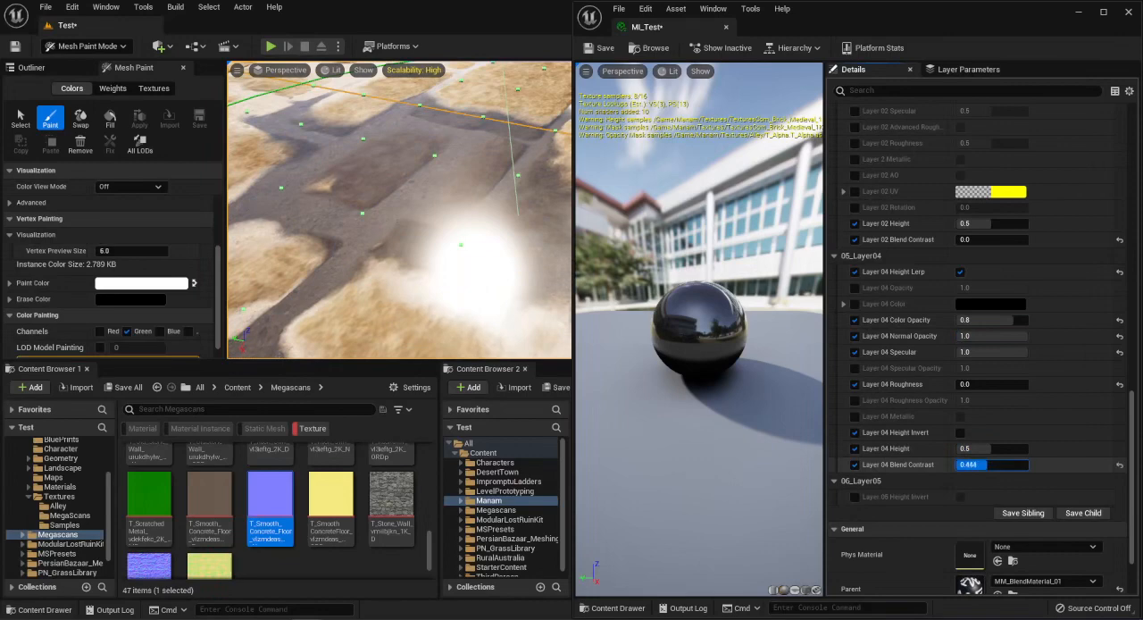
# Set Layer 04 Blend Contrast to 0.0 and compare Normal Opacity at 0.84 with 1.0, keeping 1.0.
pyautogui.write('0.0')
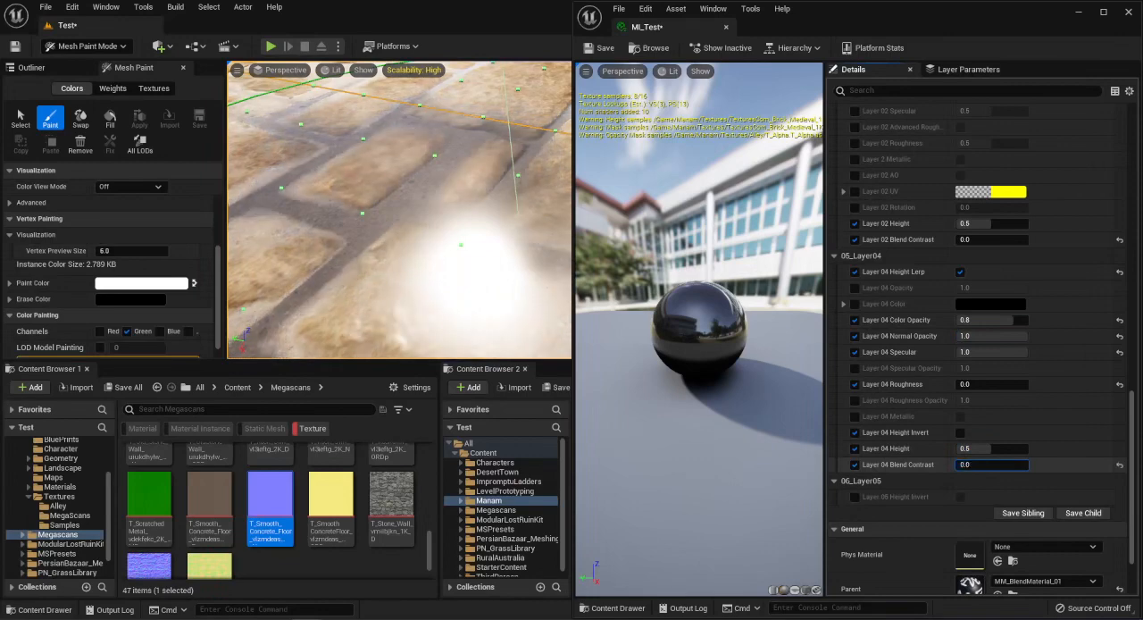
pyautogui.moveTo(402, 214)
pyautogui.mouseDown(button='right')
pyautogui.moveTo(412, 229)
pyautogui.moveTo(430, 223)
pyautogui.moveTo(419, 223)
pyautogui.mouseUp(button='right')
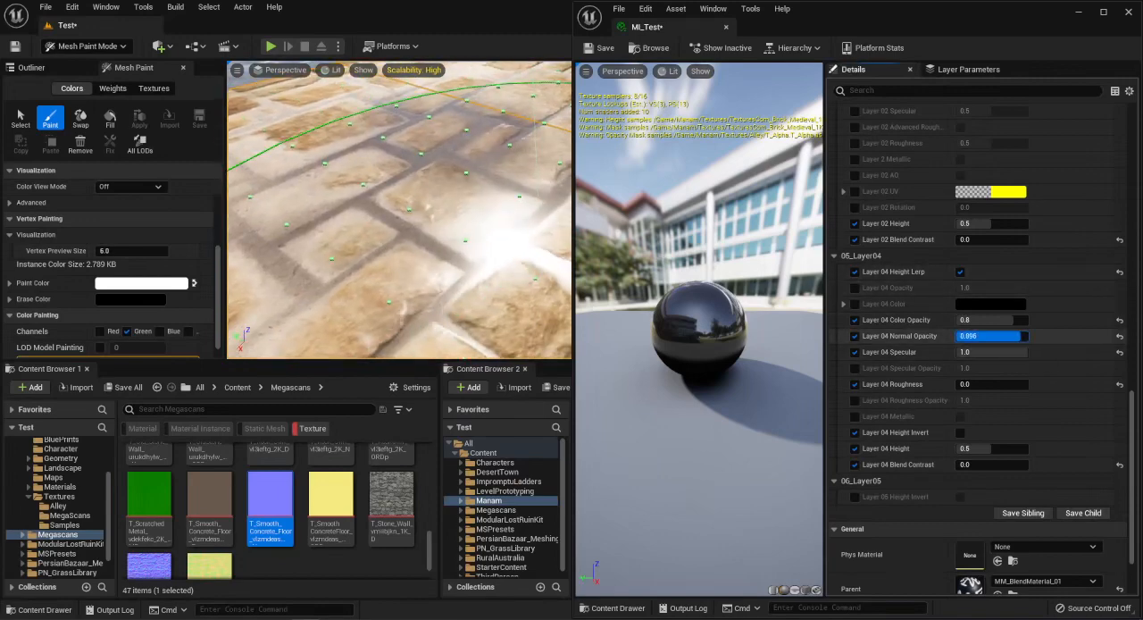
pyautogui.moveTo(426, 105)
pyautogui.mouseDown(button='right')
pyautogui.moveTo(434, 123)
pyautogui.moveTo(426, 139)
pyautogui.moveTo(411, 120)
pyautogui.moveTo(420, 130)
pyautogui.mouseUp(button='right')
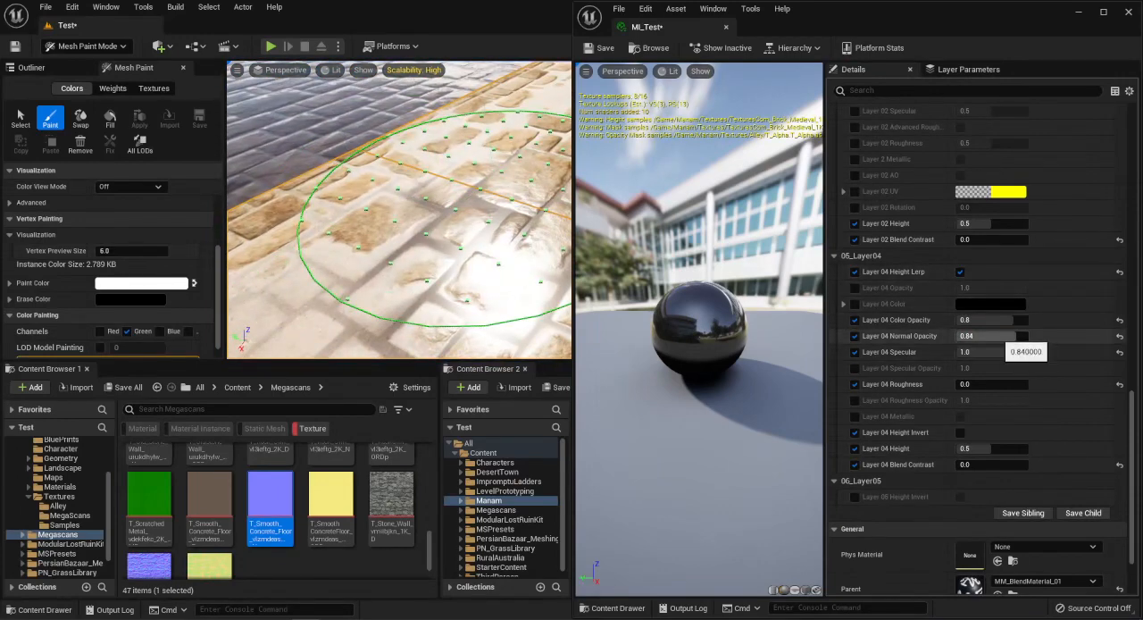
pyautogui.moveTo(998, 337); pyautogui.dragTo(1028, 337)
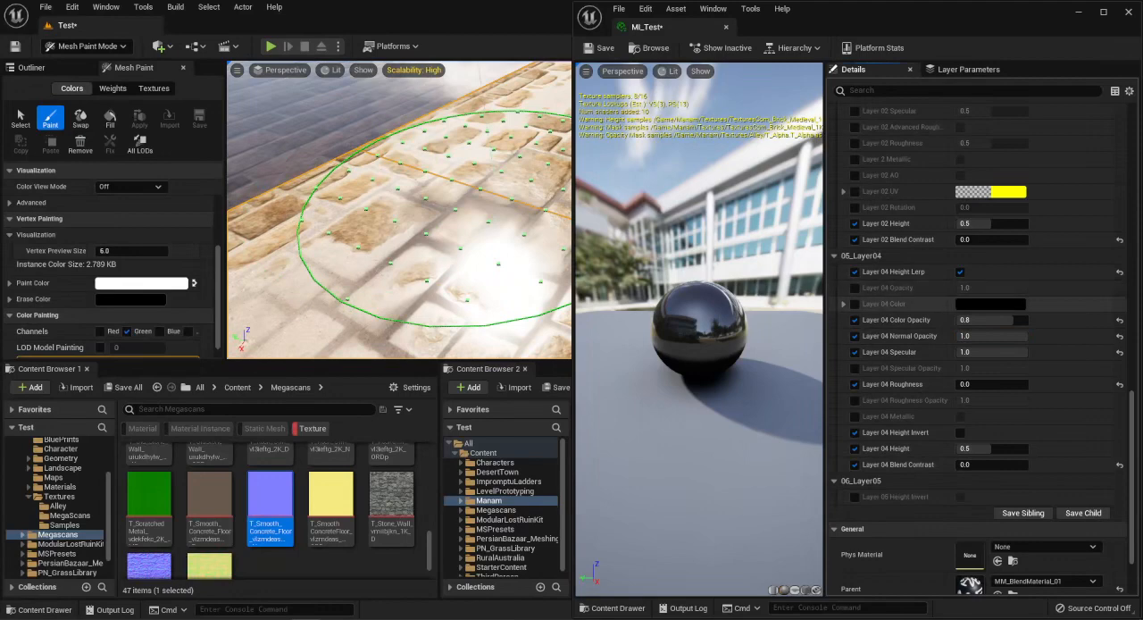
# Change the Layer 04 Color to dark red with a value of 0.1, and dismiss the VPN connection error.
pyautogui.click(991, 303)
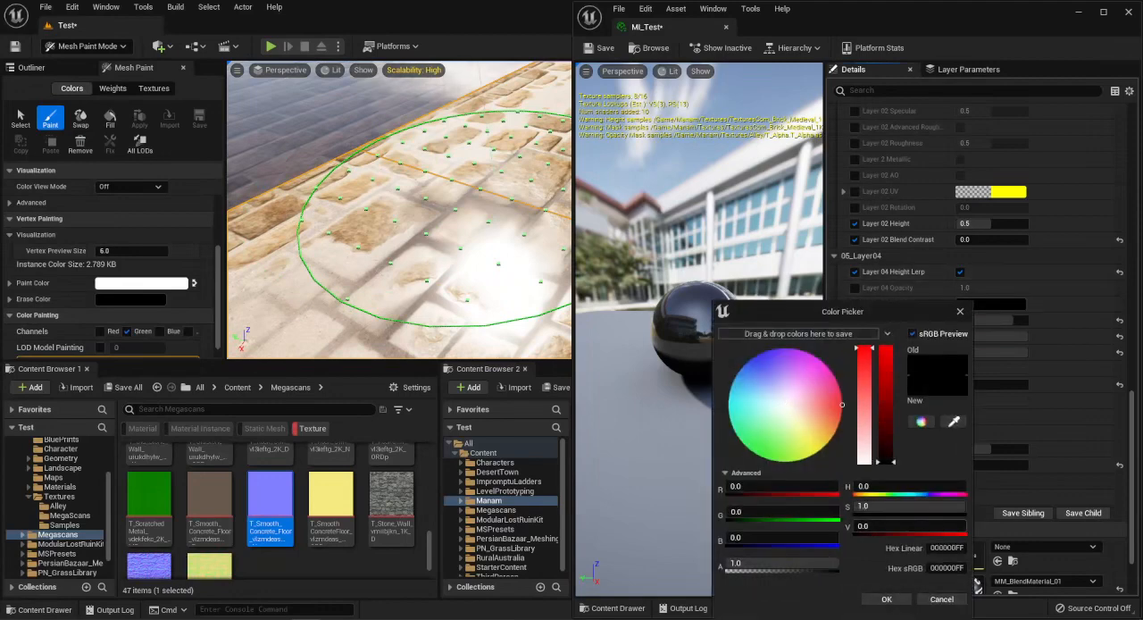
pyautogui.press('Return')
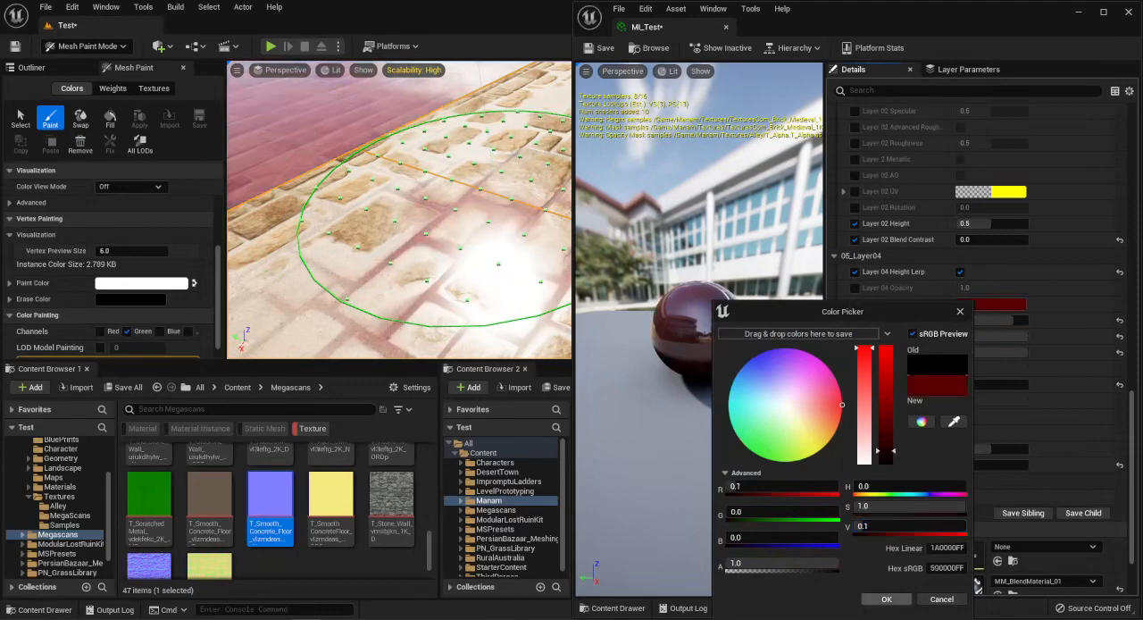
pyautogui.click(887, 600)
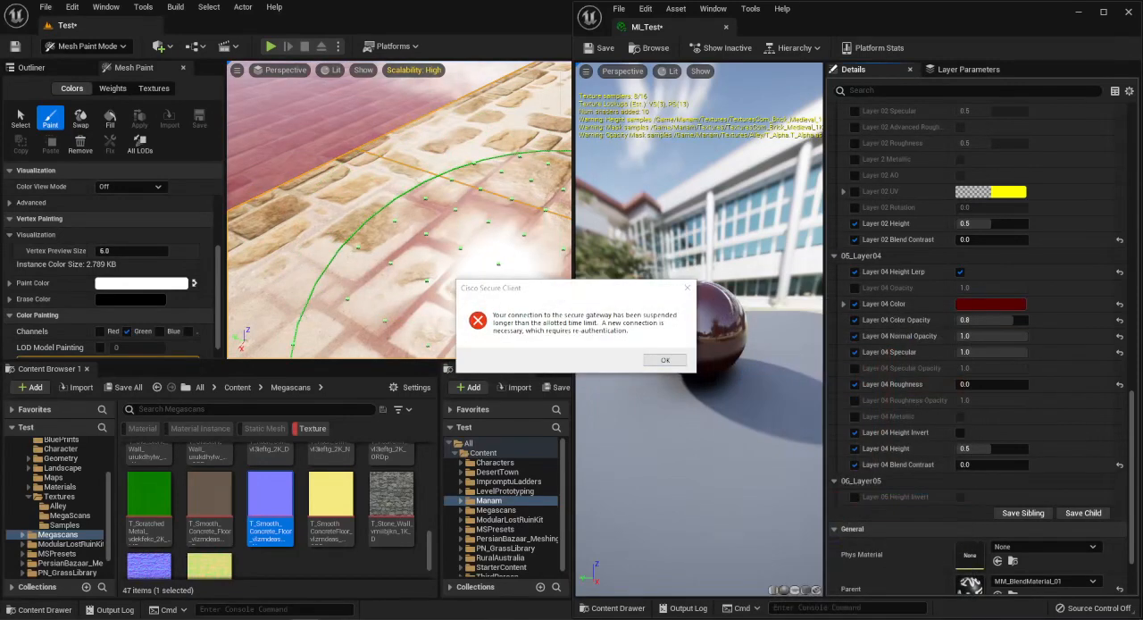
pyautogui.click(665, 360)
pyautogui.click(680, 271)
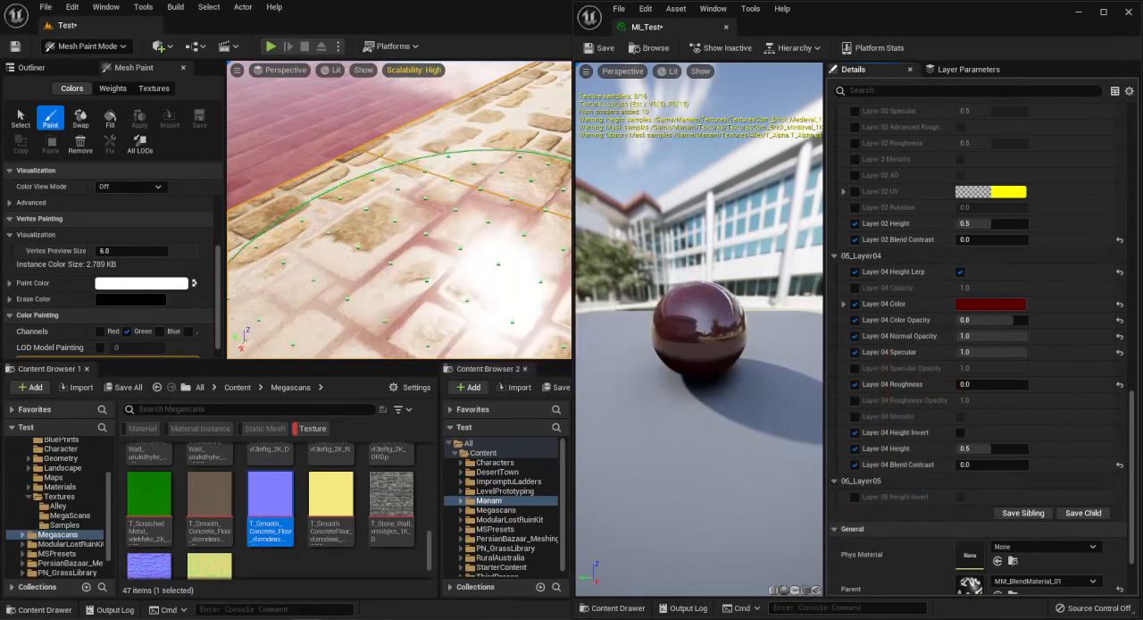
# Set Layer 04 Color Opacity to 1.0 and examine the red layer between the bricks in the enlarged level viewport.
pyautogui.moveTo(450, 161)
pyautogui.mouseDown(button='right')
pyautogui.moveTo(437, 214)
pyautogui.moveTo(457, 190)
pyautogui.moveTo(436, 198)
pyautogui.moveTo(487, 214)
pyautogui.moveTo(512, 201)
pyautogui.mouseUp(button='right')
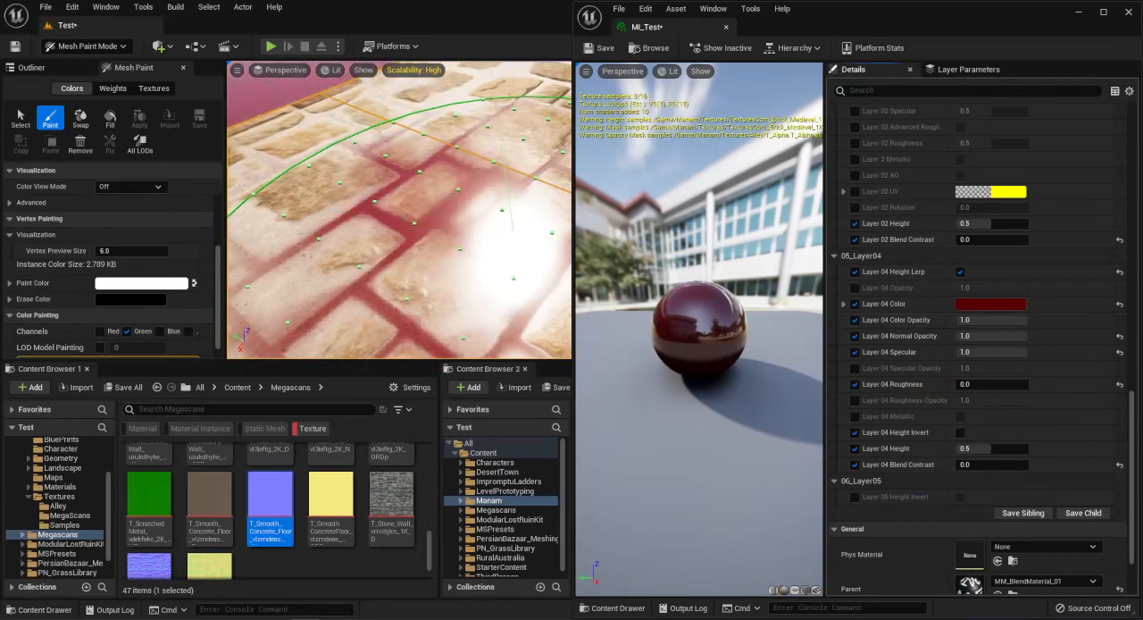
pyautogui.moveTo(435, 216)
pyautogui.mouseDown(button='right')
pyautogui.moveTo(546, 194)
pyautogui.moveTo(460, 233)
pyautogui.mouseUp(button='right')
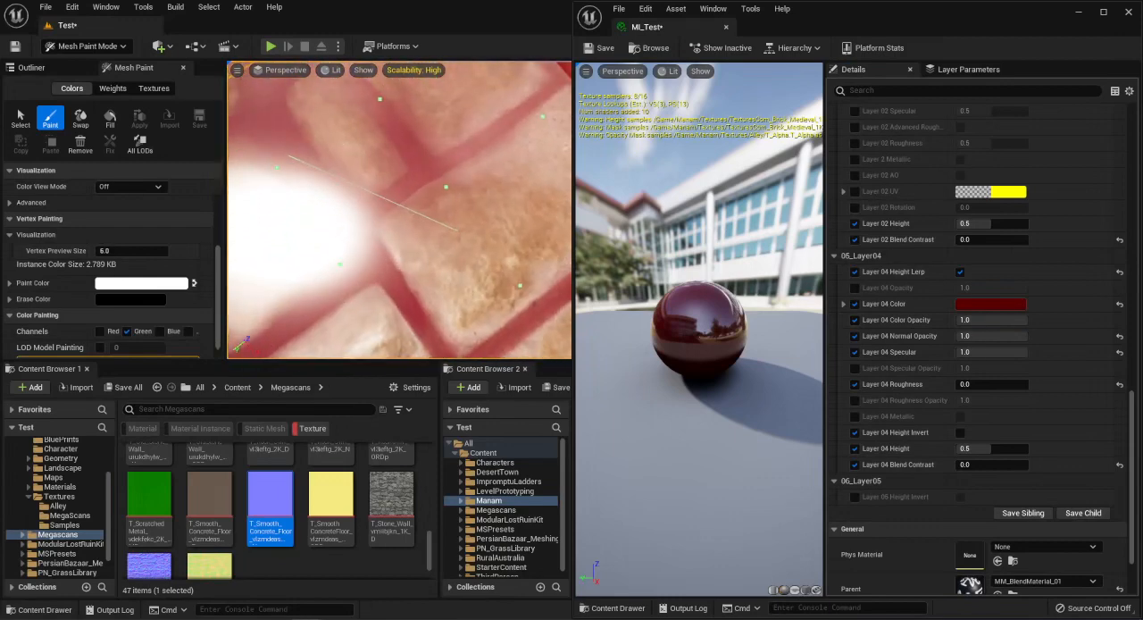
pyautogui.click(543, 258)
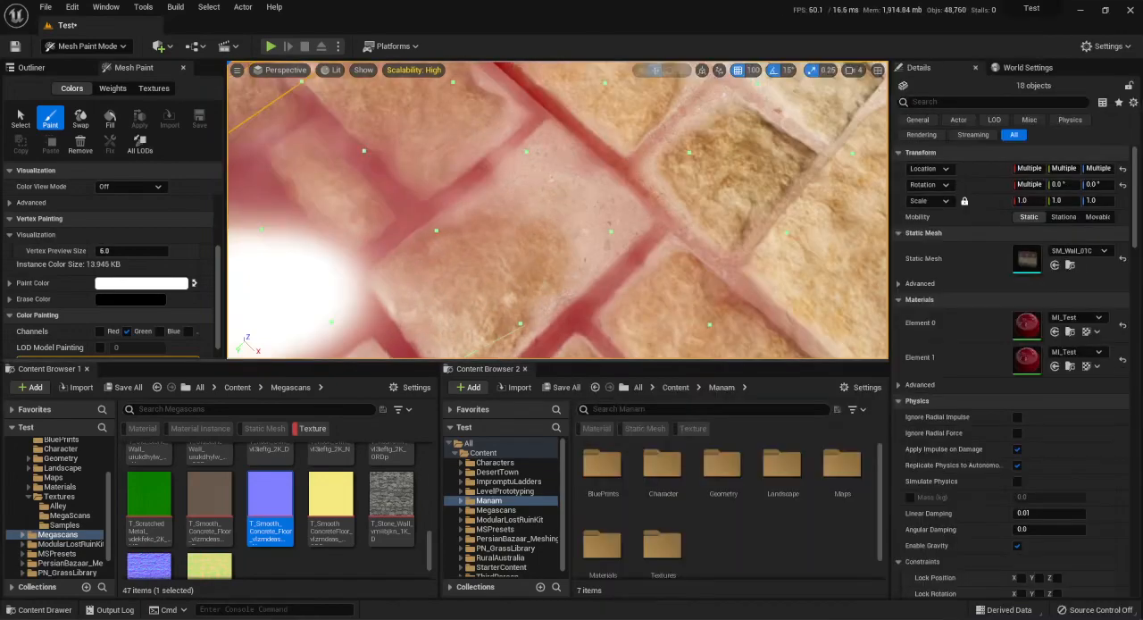
pyautogui.moveTo(534, 265)
pyautogui.mouseDown(button='right')
pyautogui.moveTo(389, 162)
pyautogui.moveTo(291, 182)
pyautogui.mouseUp(button='right')
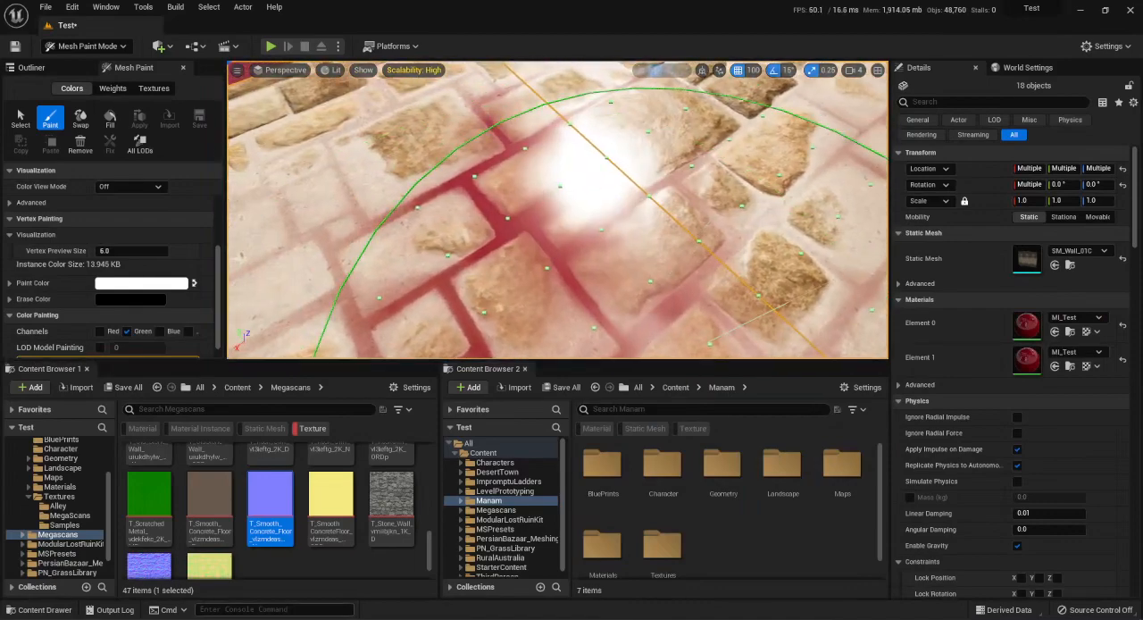
# Return to the MI_Test material instance, restore Layer 04 Blend Contrast to 0.5 and lower Color Opacity to 0.92.
pyautogui.moveTo(309, 618)
pyautogui.click(375, 589)
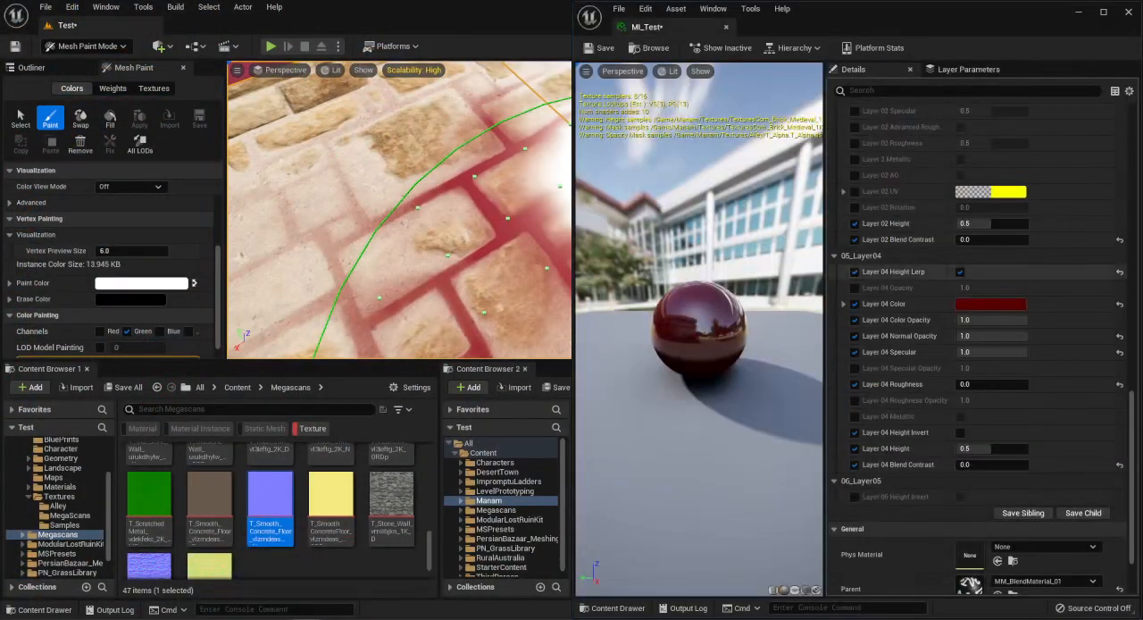
pyautogui.moveTo(505, 223); pyautogui.dragTo(528, 207, button='right')
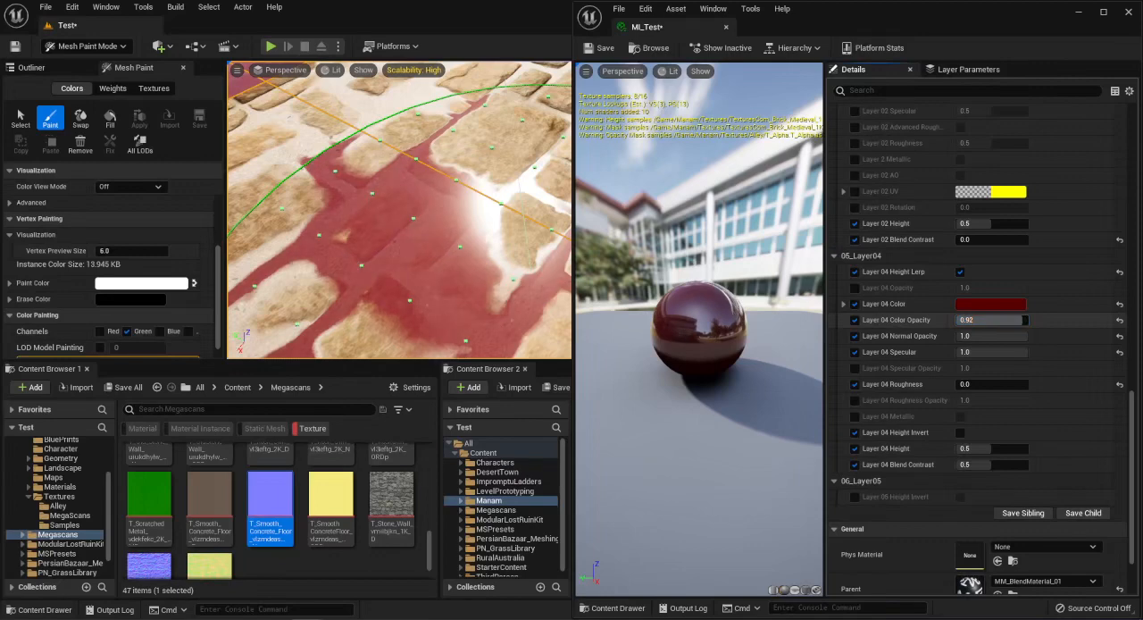
# Set Layer 04 Color Opacity to 1.0 and Blend Contrast to 0.04, and inspect the red layer between the bricks.
pyautogui.moveTo(1025, 319); pyautogui.dragTo(1037, 320)
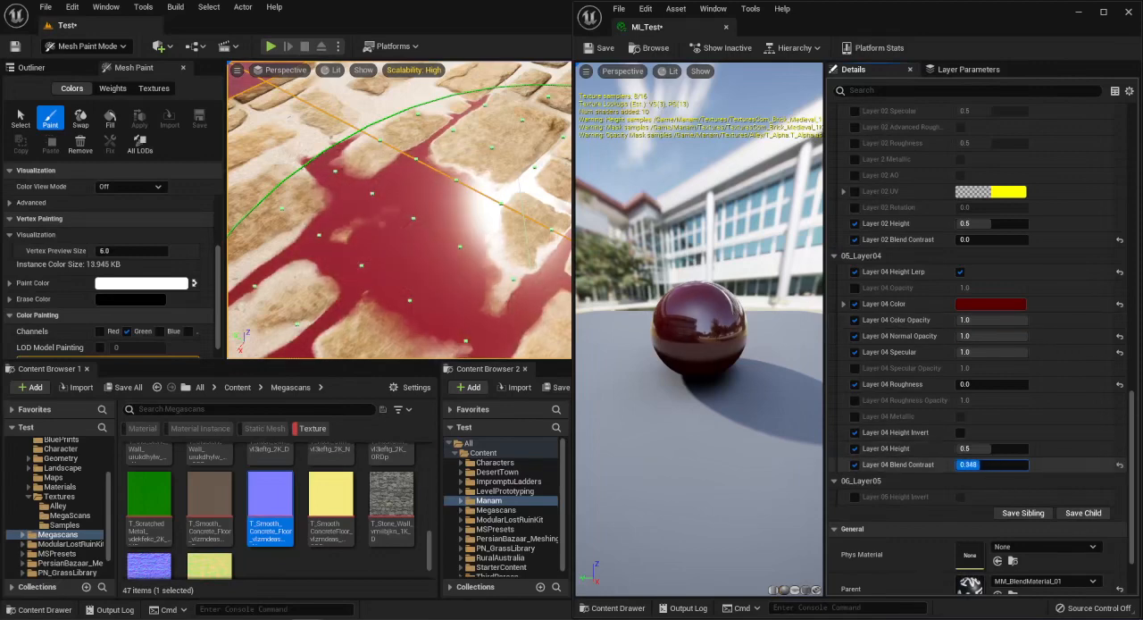
pyautogui.write('0.04')
pyautogui.press('Return')
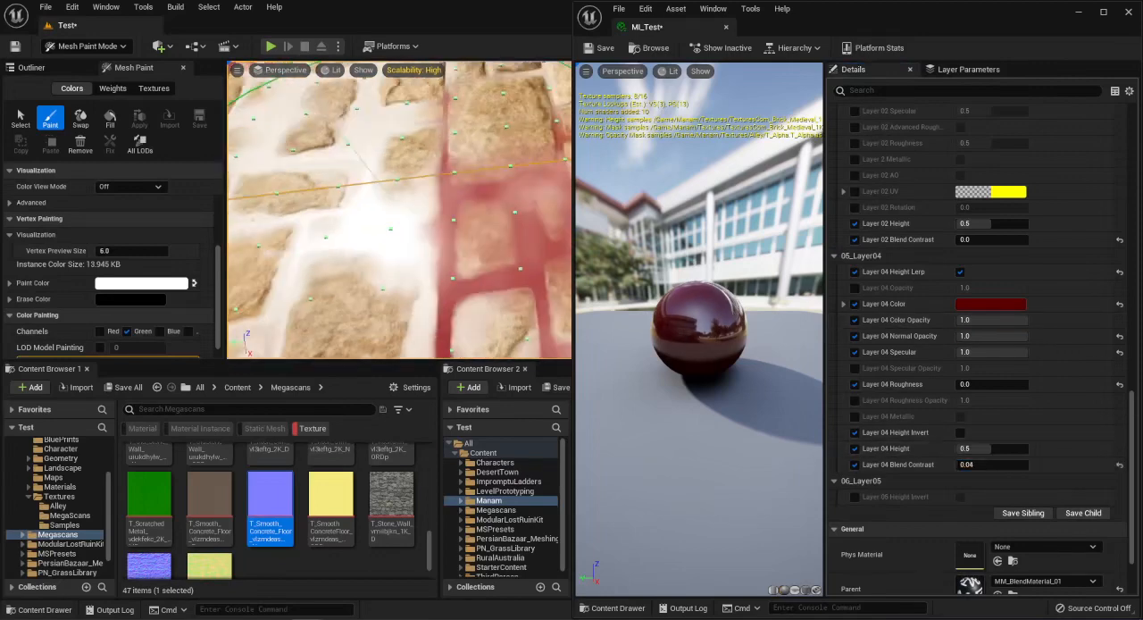
pyautogui.moveTo(377, 183)
pyautogui.mouseDown(button='right')
pyautogui.moveTo(404, 294)
pyautogui.moveTo(397, 273)
pyautogui.moveTo(393, 281)
pyautogui.moveTo(409, 279)
pyautogui.moveTo(382, 323)
pyautogui.moveTo(360, 313)
pyautogui.mouseUp(button='right')
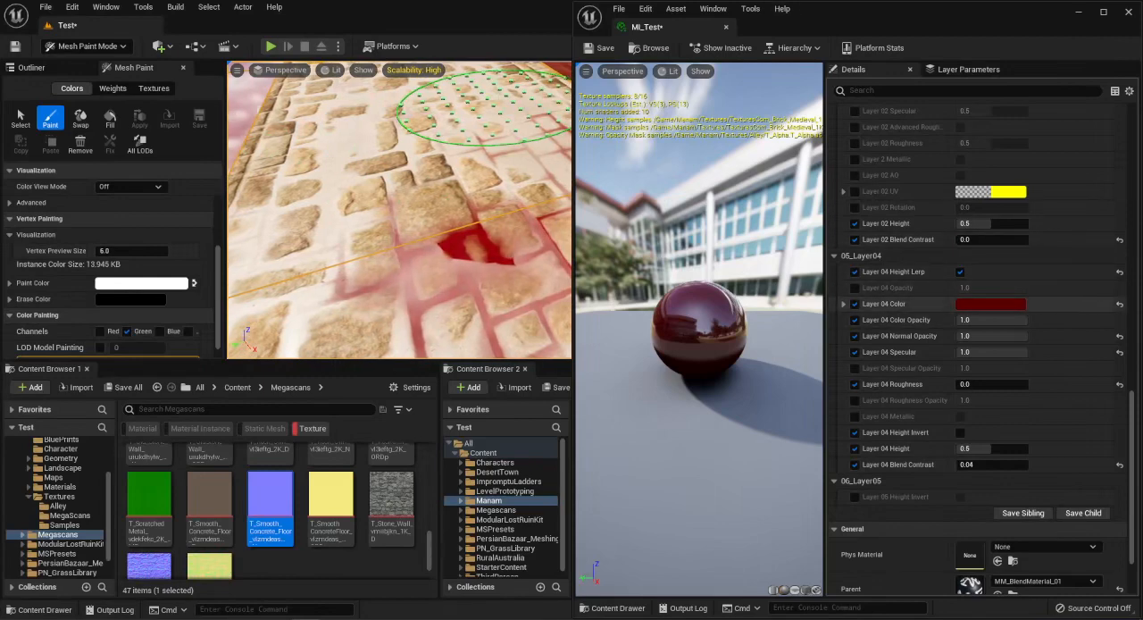
# Turn off Layer 04 Height Lerp and inspect the layer over the brick floor and the adjoining wall.
pyautogui.click(959, 271)
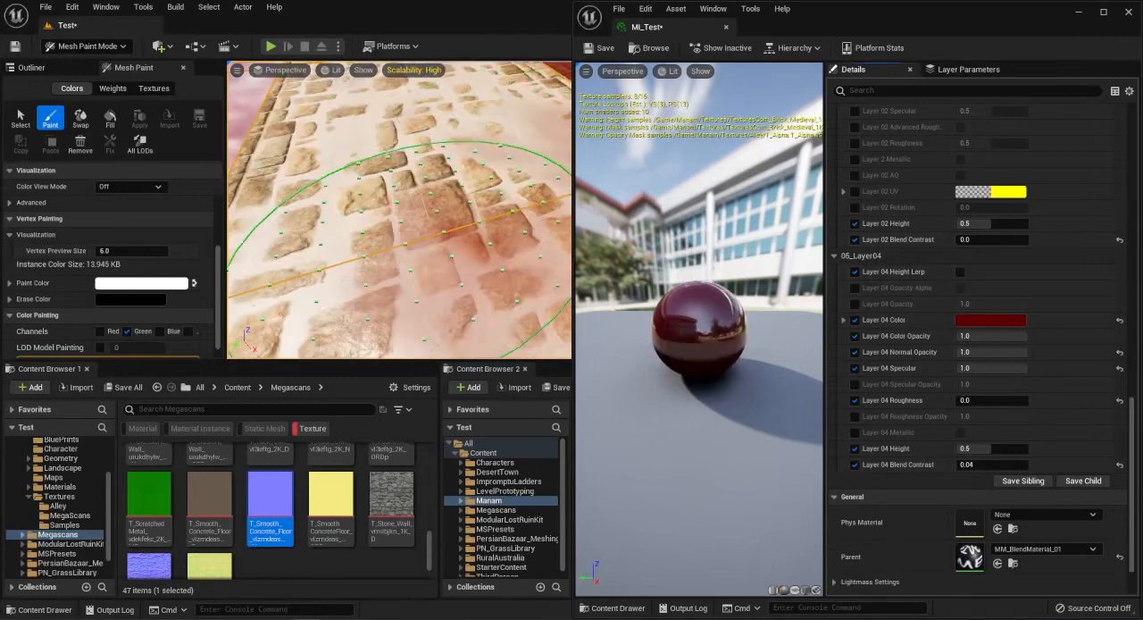
pyautogui.moveTo(429, 268); pyautogui.dragTo(464, 249, button='right')
pyautogui.moveTo(503, 185); pyautogui.dragTo(507, 186, button='right')
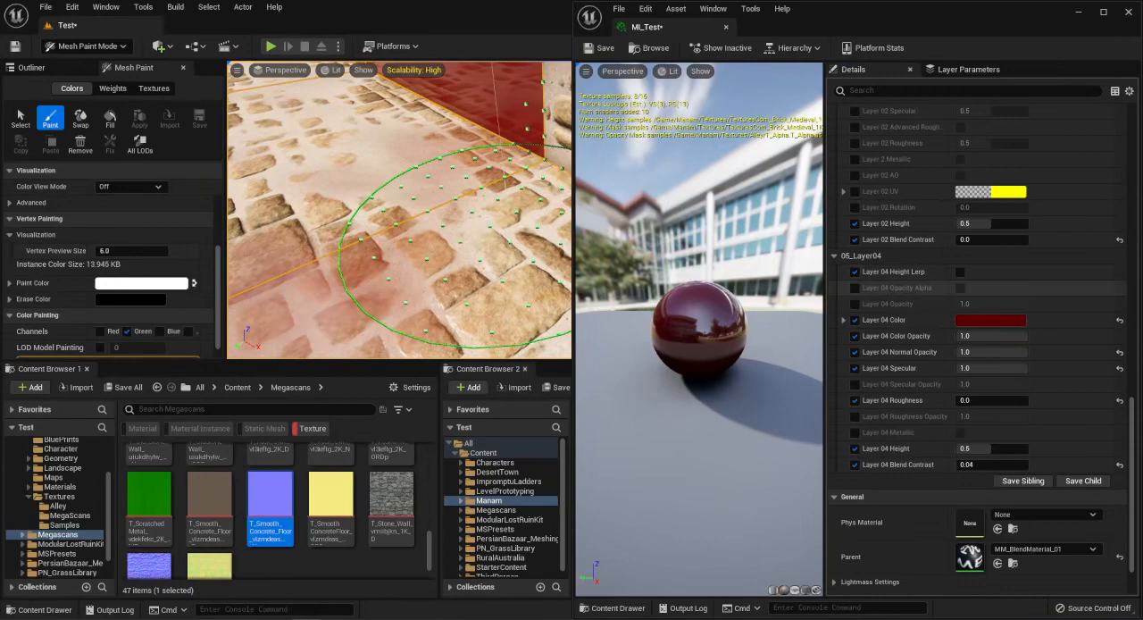
# Reset Layer 04 Color, Normal Opacity, Specular, Roughness and Blend Contrast to their default values.
pyautogui.click(1120, 320)
pyautogui.click(1119, 353)
pyautogui.click(1119, 369)
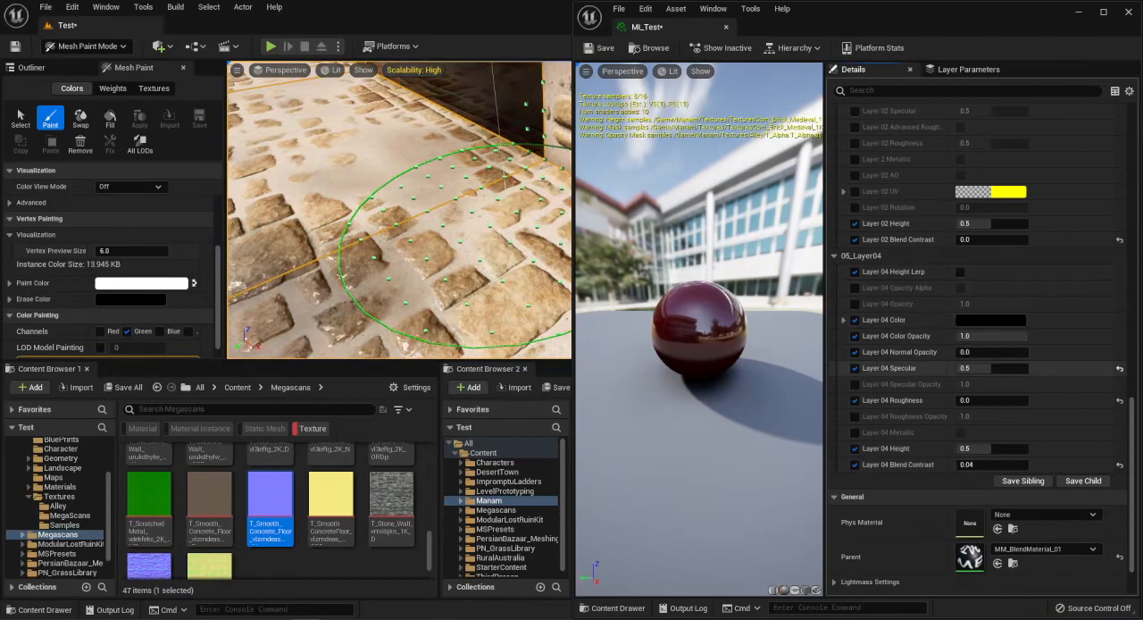
pyautogui.click(1119, 400)
pyautogui.click(1119, 465)
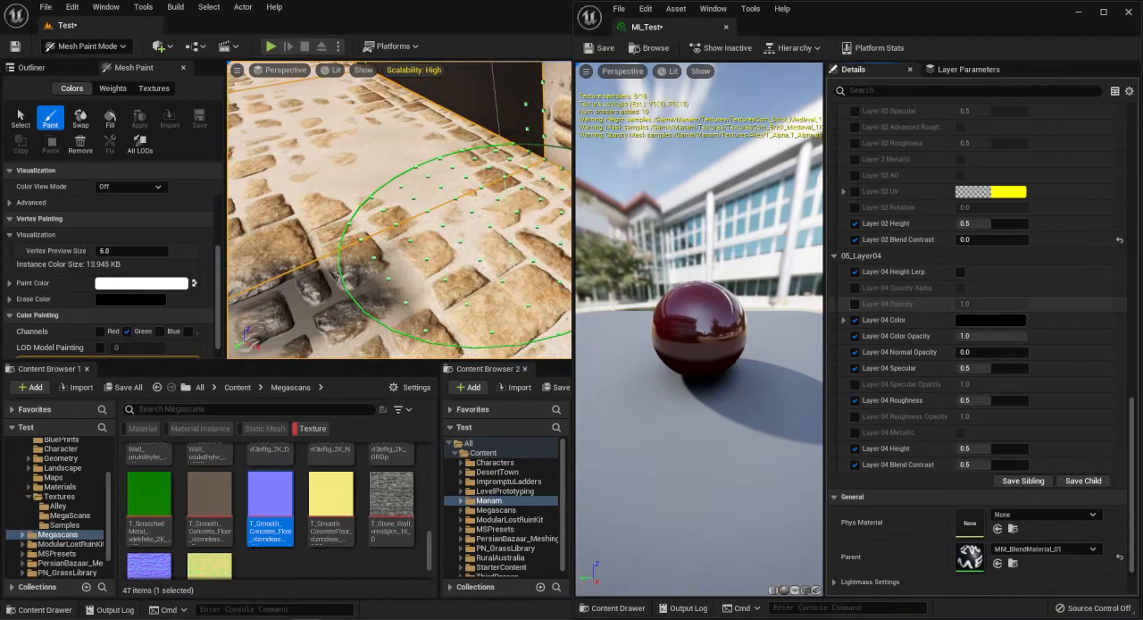
# Remove the Layer 04 Height Lerp override and enable Layer 04 Opacity Alpha, keeping Red as the opacity mask channel.
pyautogui.click(855, 287)
pyautogui.click(854, 272)
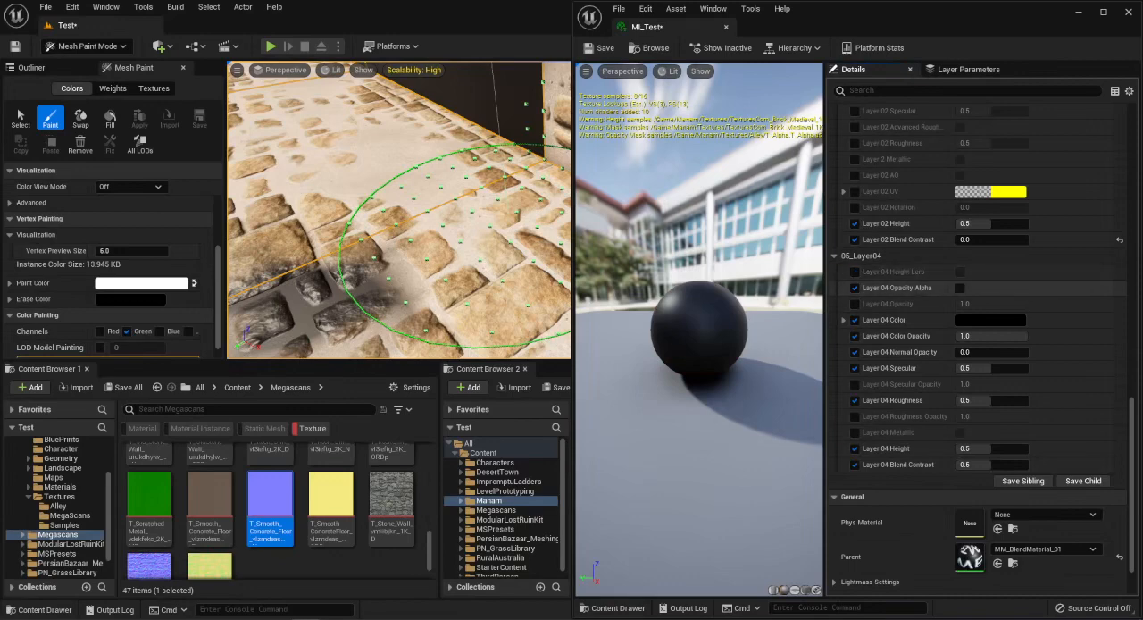
pyautogui.click(960, 288)
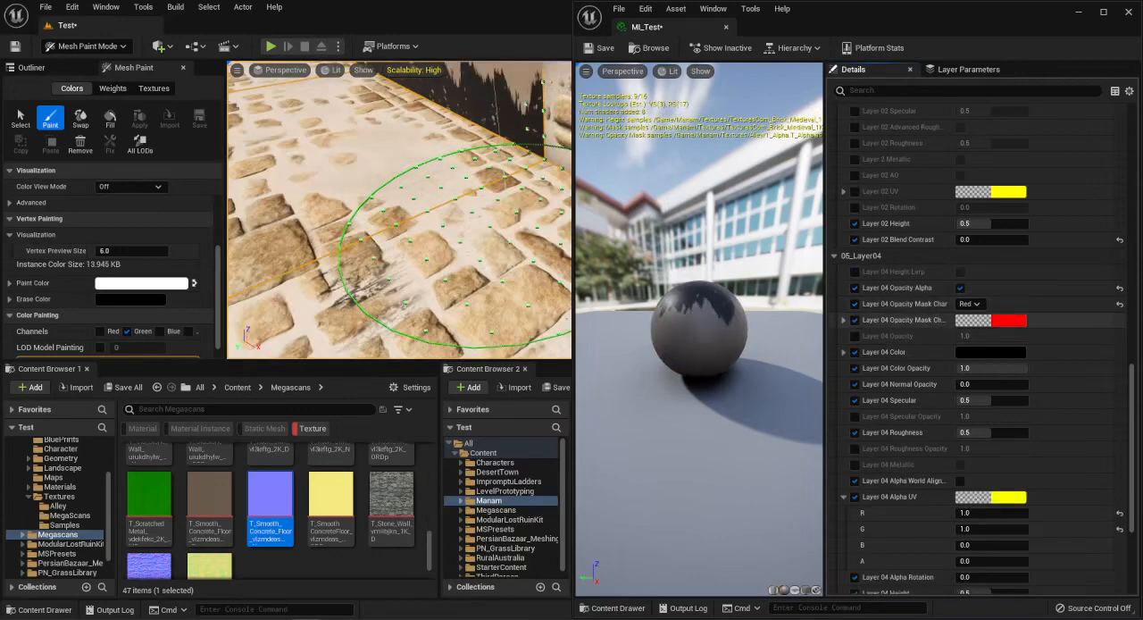
pyautogui.scroll(-3, 960, 288)
pyautogui.click(844, 371)
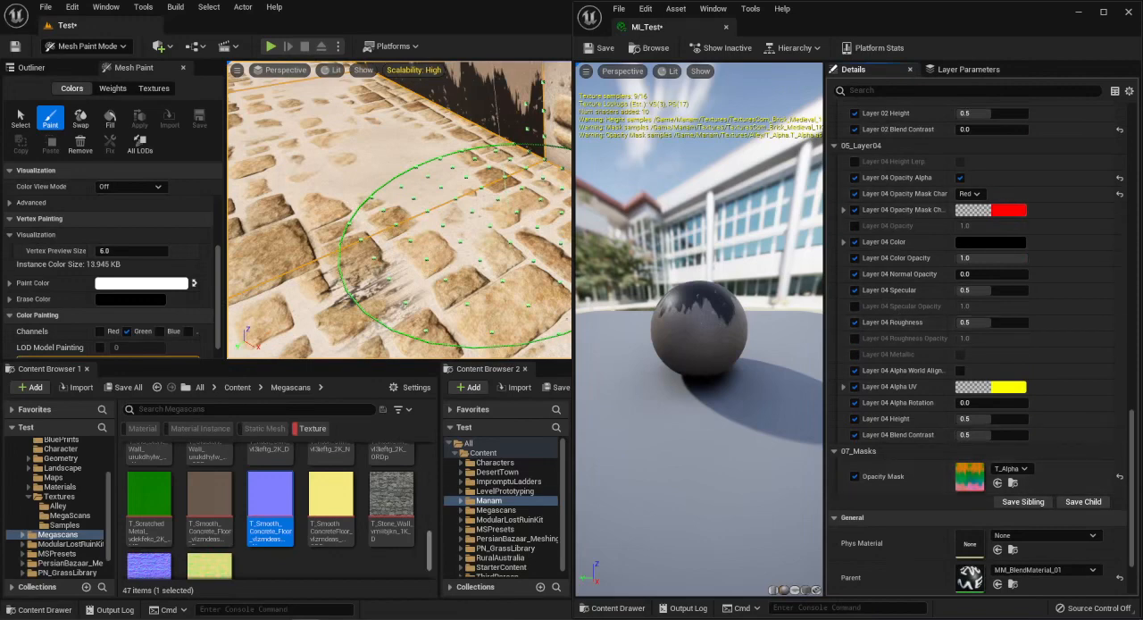
# Open the T_Alpha texture from Manam/Textures, examine its red channel alone, restore all colour channels and close it.
pyautogui.click(59, 496)
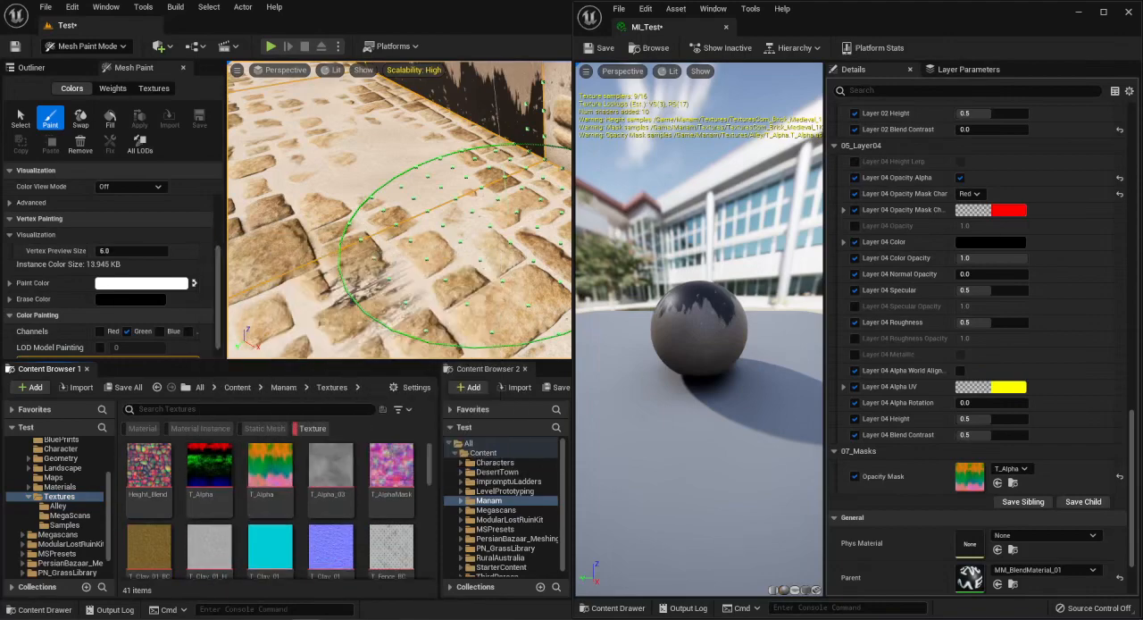
pyautogui.doubleClick(270, 466)
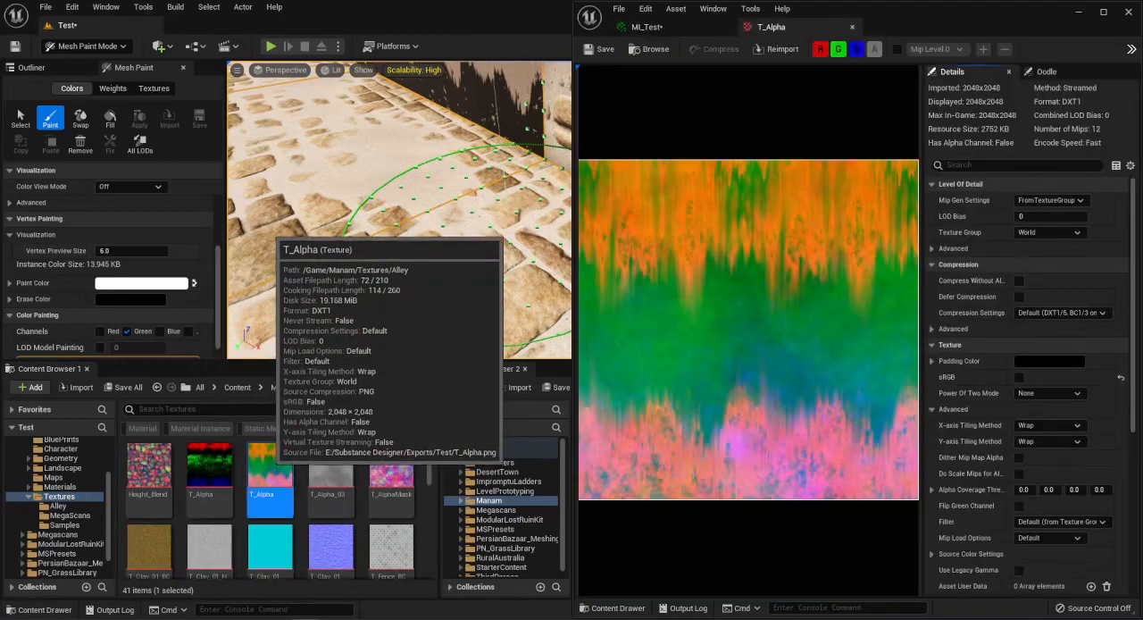
pyautogui.click(857, 48)
pyautogui.click(837, 48)
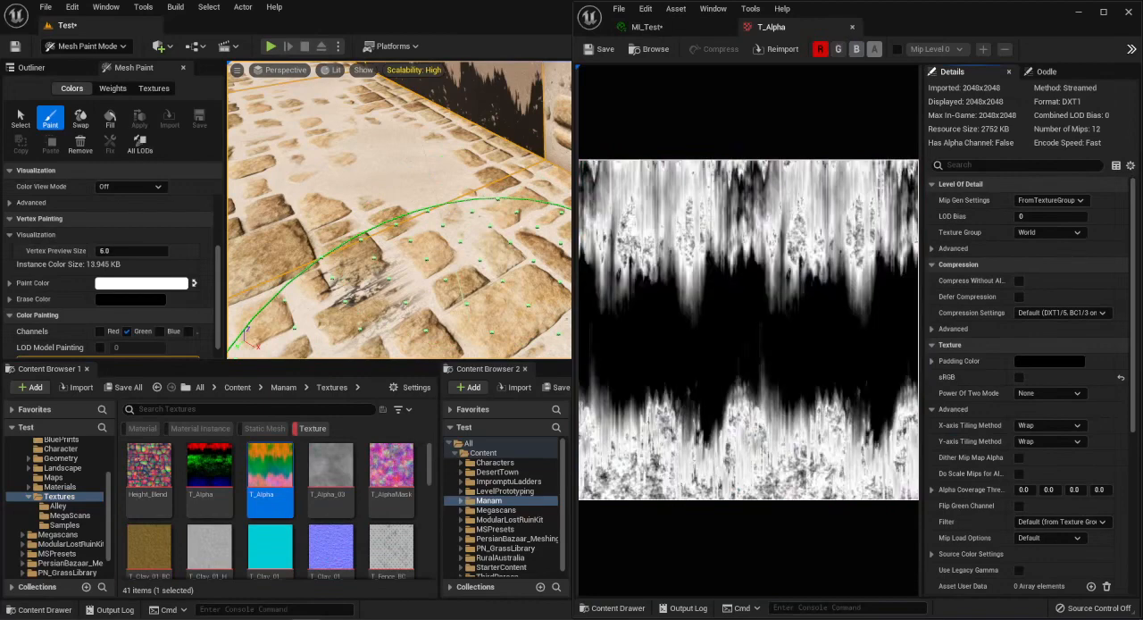
pyautogui.click(837, 48)
pyautogui.click(856, 48)
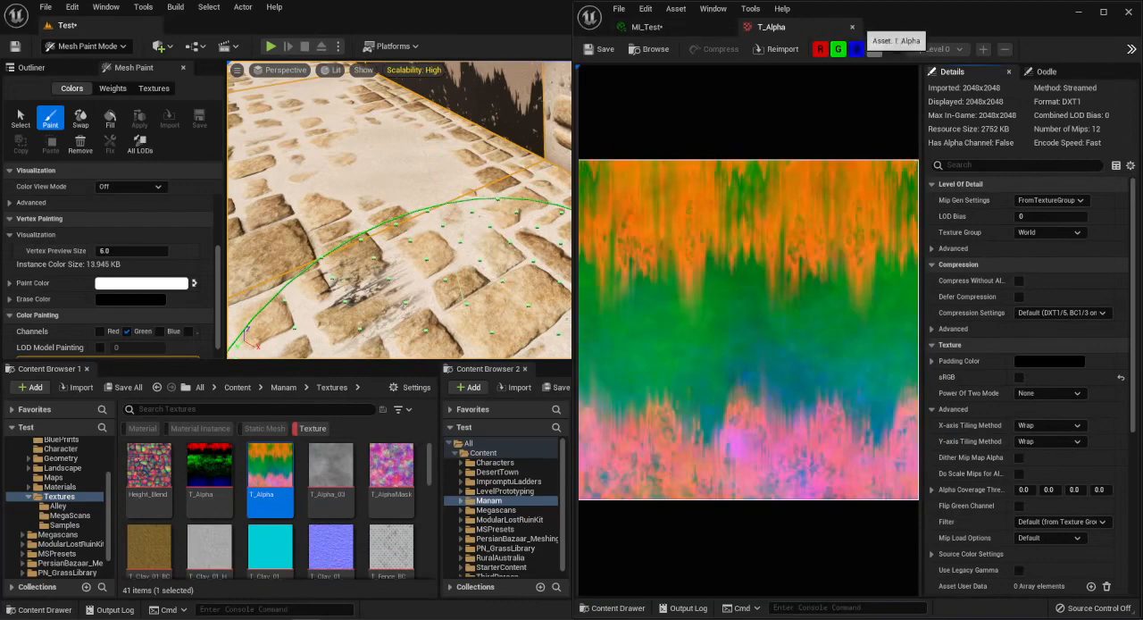
pyautogui.click(852, 27)
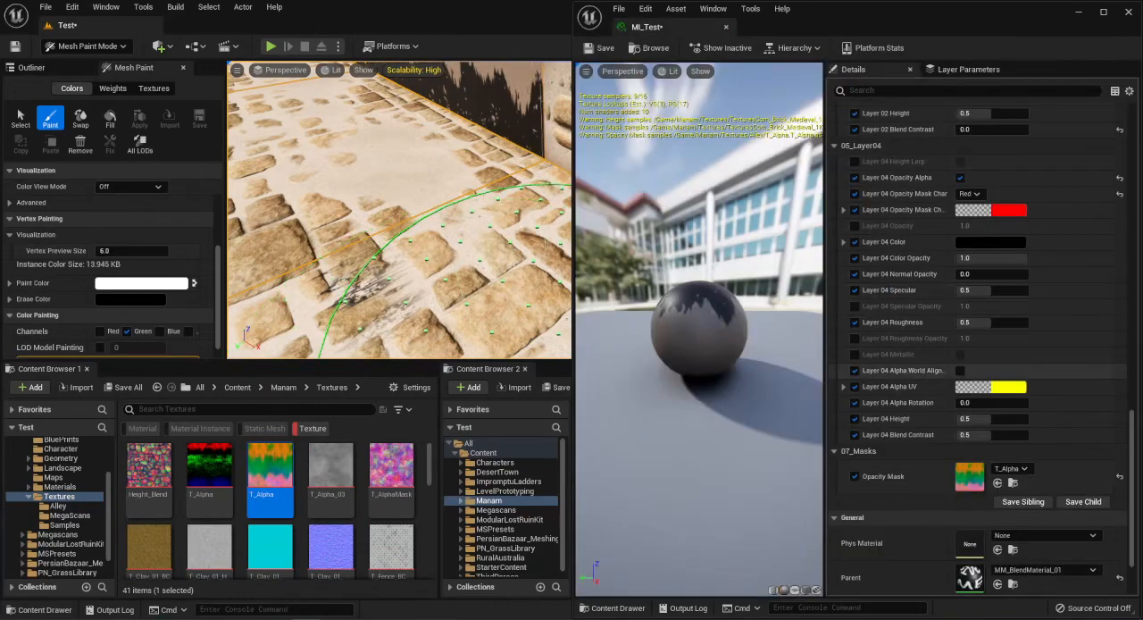
# Set Layer 04 Color Opacity to 0.8, Specular to 0.0 and Roughness to 1.0 for a matte stain on the walls.
pyautogui.scroll(1, 1026, 366)
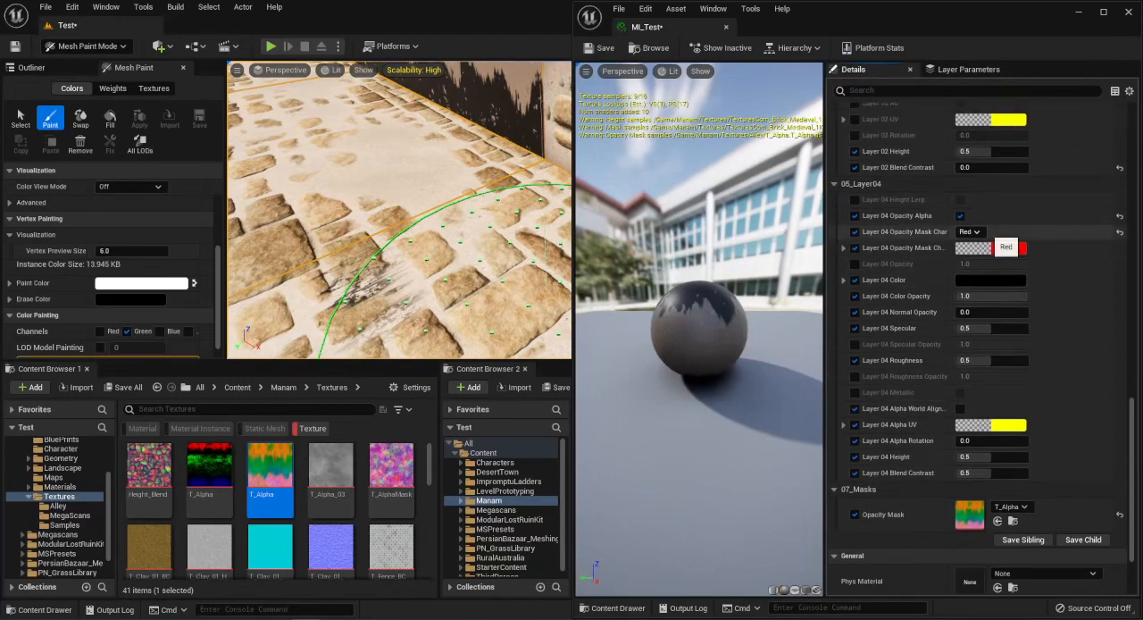
pyautogui.click(943, 243)
pyautogui.scroll(1, 946, 248)
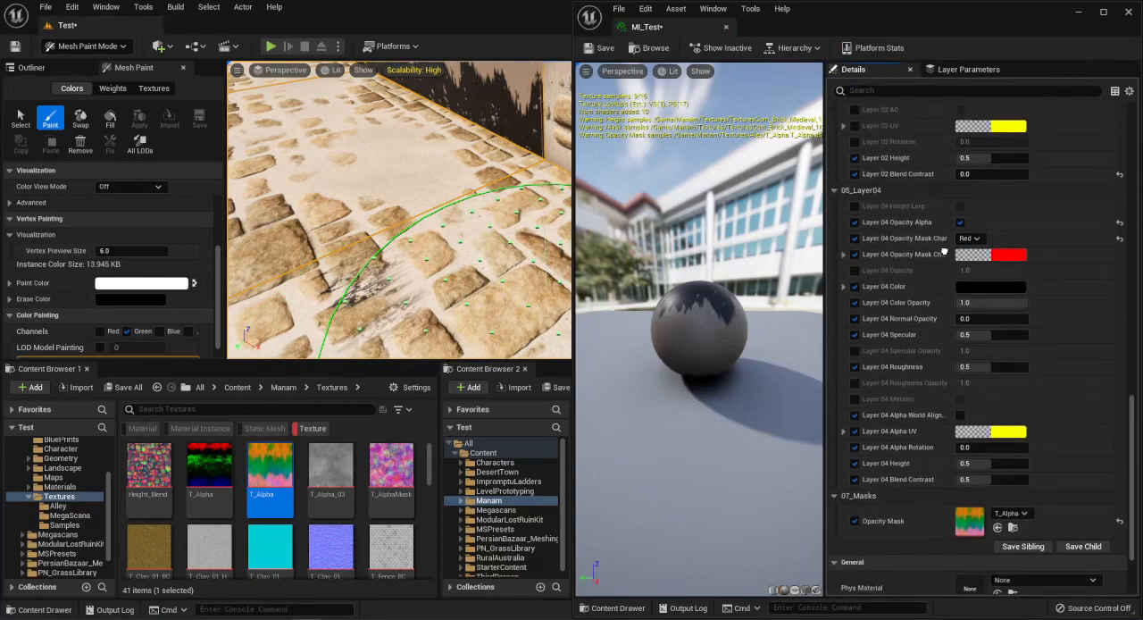
pyautogui.moveTo(424, 234); pyautogui.dragTo(527, 192, button='right')
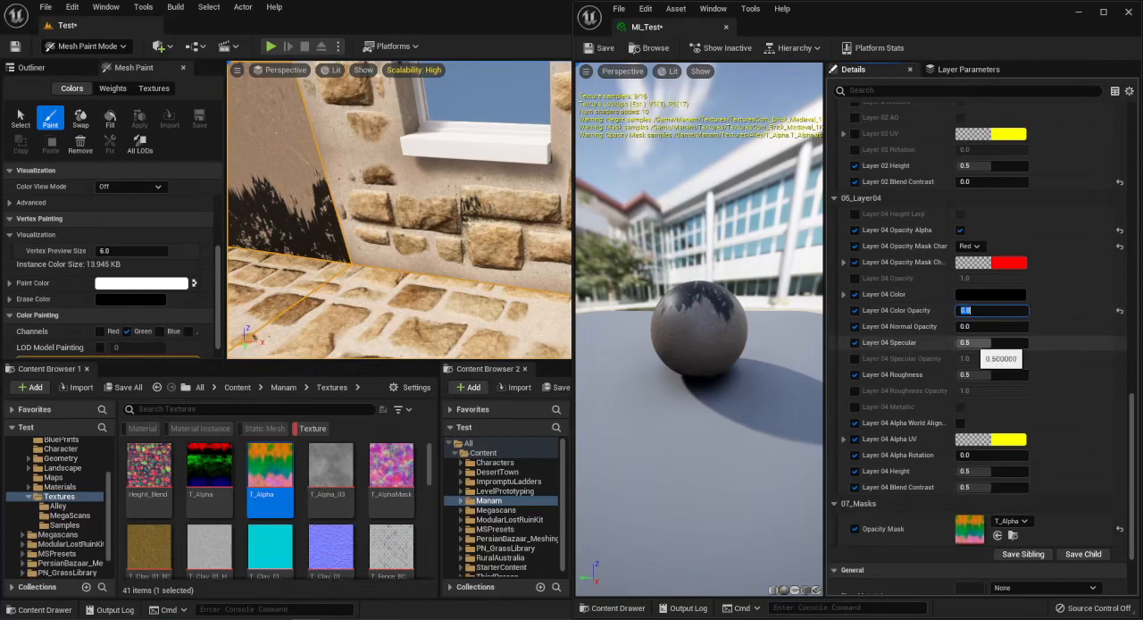
pyautogui.moveTo(989, 343); pyautogui.dragTo(956, 343)
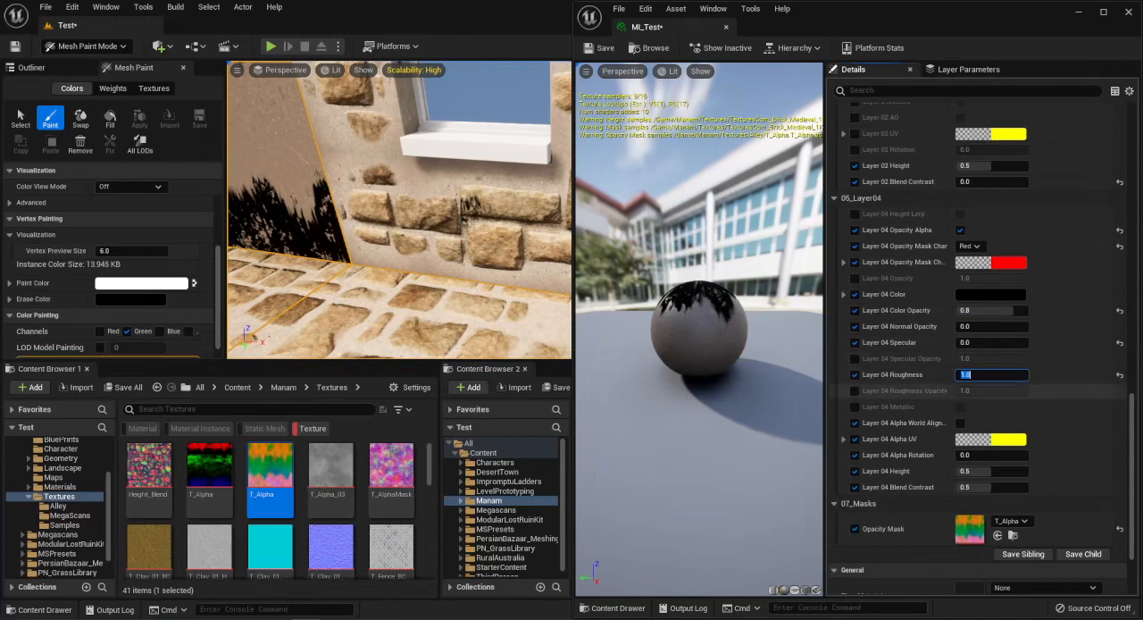
pyautogui.moveTo(887, 401); pyautogui.dragTo(887, 373, button='right')
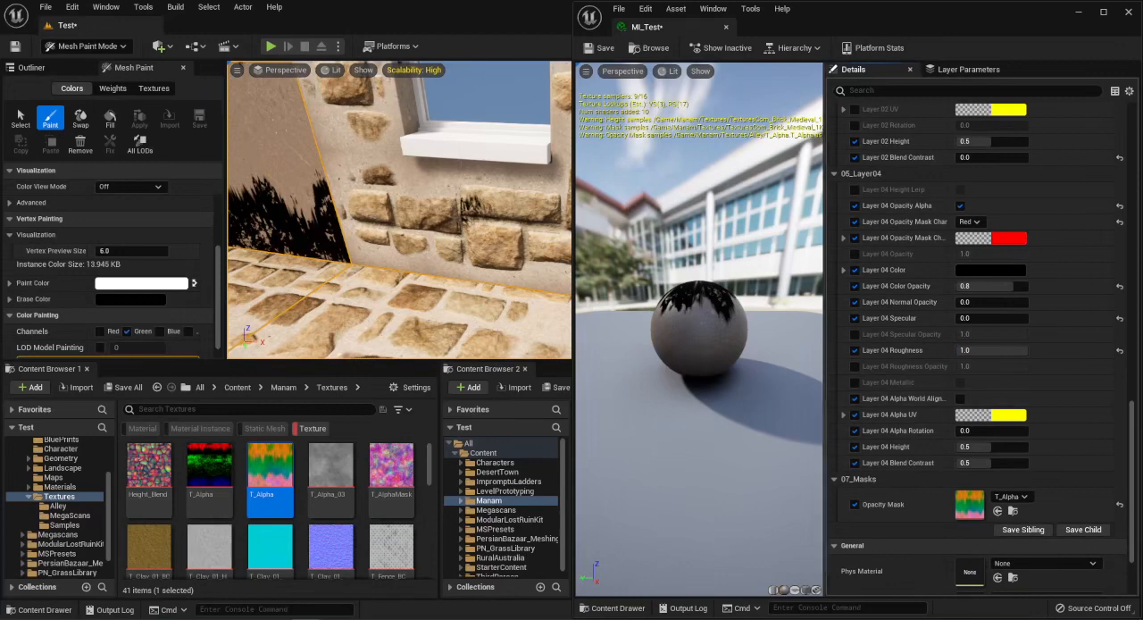
# Lower Layer 04 Color Opacity to 0.696 while checking the stains around the window.
pyautogui.moveTo(400, 210); pyautogui.dragTo(447, 169, button='right')
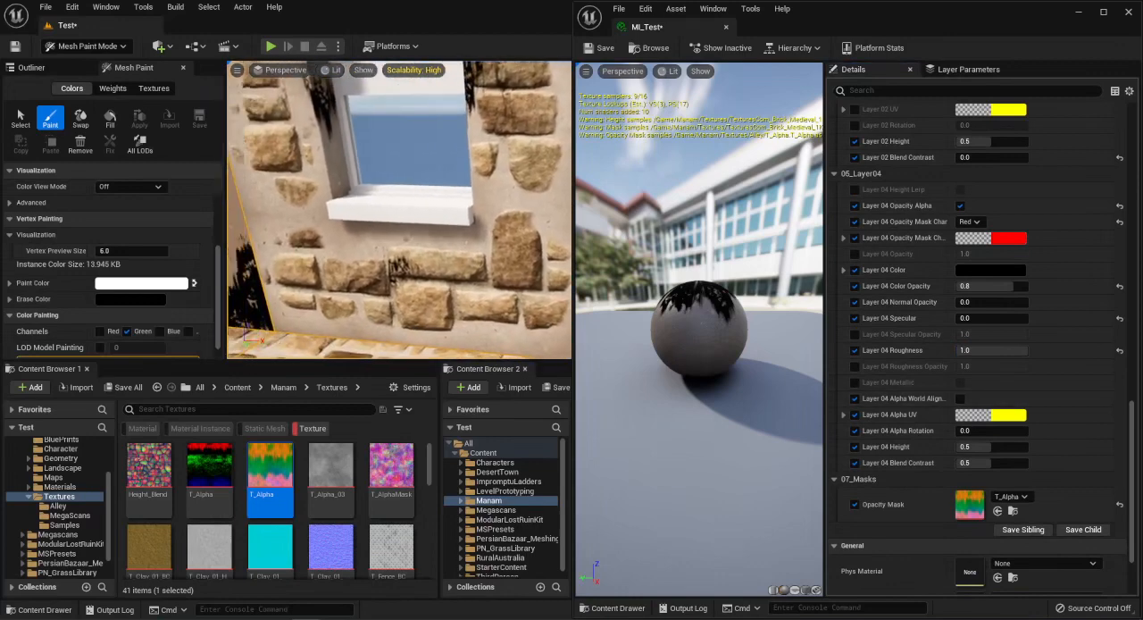
pyautogui.moveTo(399, 210)
pyautogui.mouseDown(button='right')
pyautogui.moveTo(357, 161)
pyautogui.moveTo(340, 212)
pyautogui.moveTo(361, 215)
pyautogui.moveTo(381, 189)
pyautogui.moveTo(433, 231)
pyautogui.moveTo(429, 212)
pyautogui.moveTo(397, 211)
pyautogui.mouseUp(button='right')
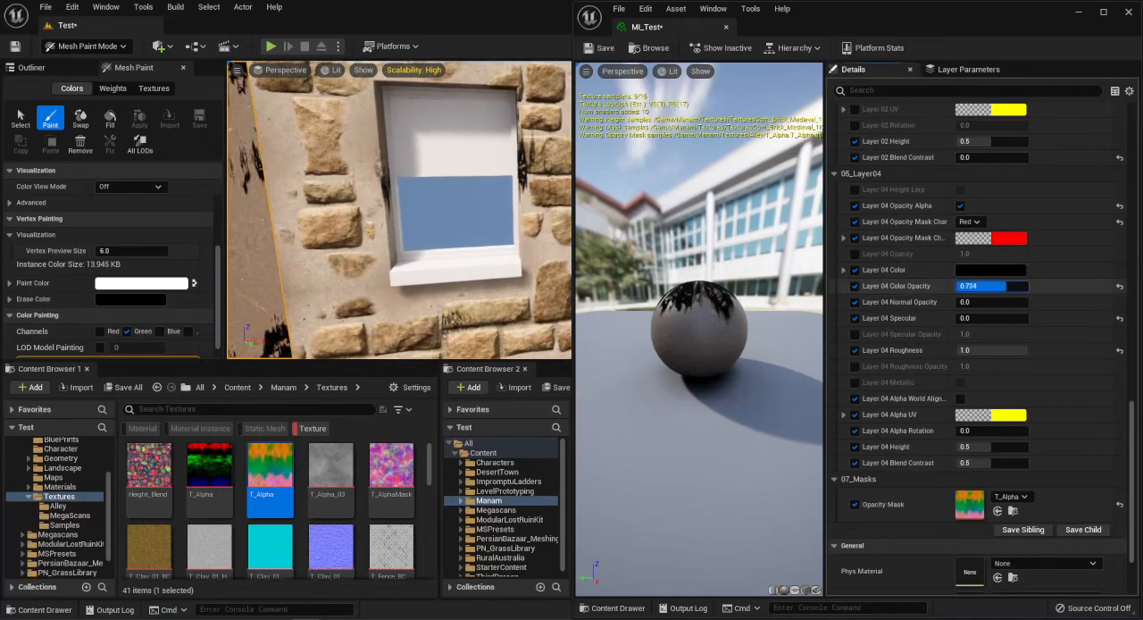
pyautogui.moveTo(1005, 285); pyautogui.dragTo(1003, 286)
# Paint the green vertex channel on the brick wall around and below the window to add Layer 04 stains.
pyautogui.moveTo(400, 211)
pyautogui.mouseDown(button='right')
pyautogui.moveTo(377, 213)
pyautogui.moveTo(412, 234)
pyautogui.moveTo(413, 213)
pyautogui.mouseUp(button='right')
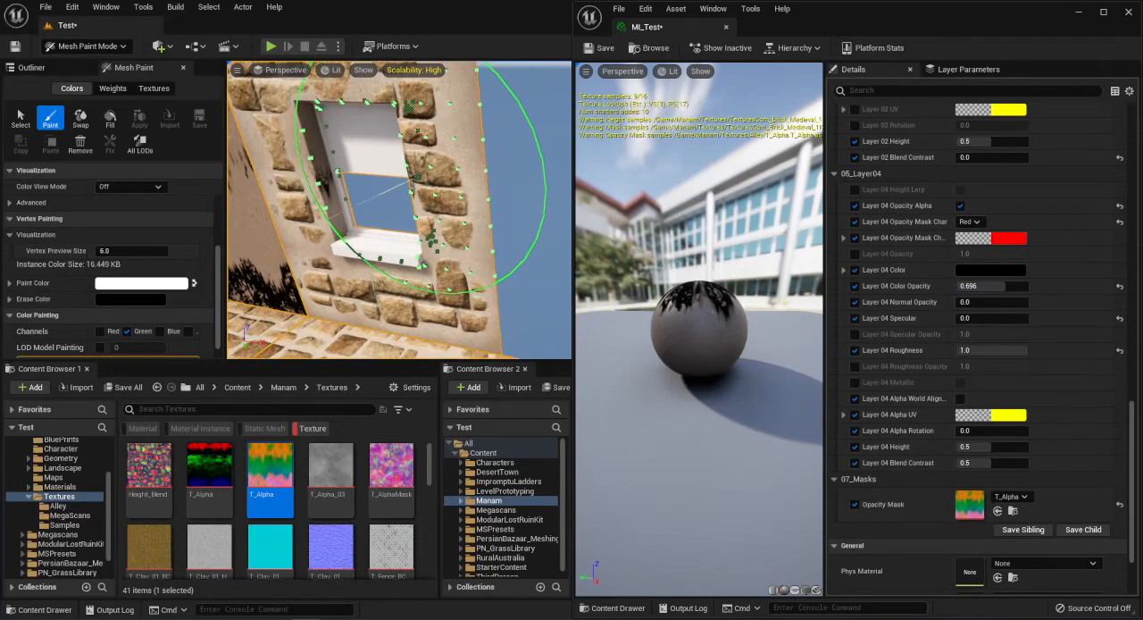
pyautogui.moveTo(412, 212); pyautogui.dragTo(447, 216, button='right')
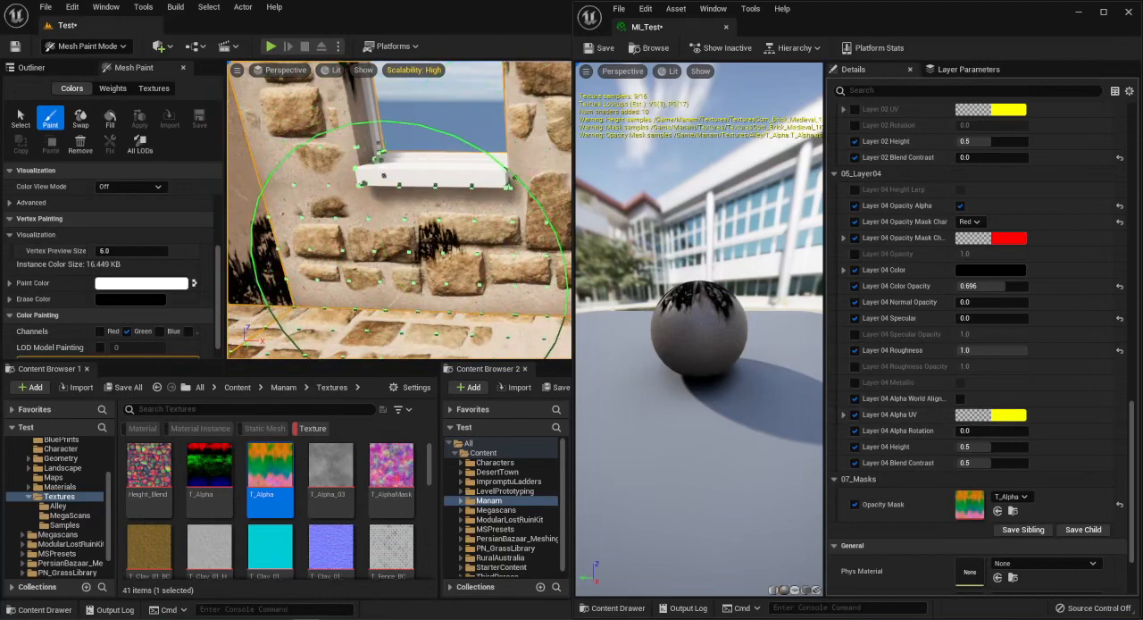
pyautogui.moveTo(412, 245)
pyautogui.mouseDown()
pyautogui.moveTo(357, 246)
pyautogui.moveTo(478, 248)
pyautogui.mouseUp()
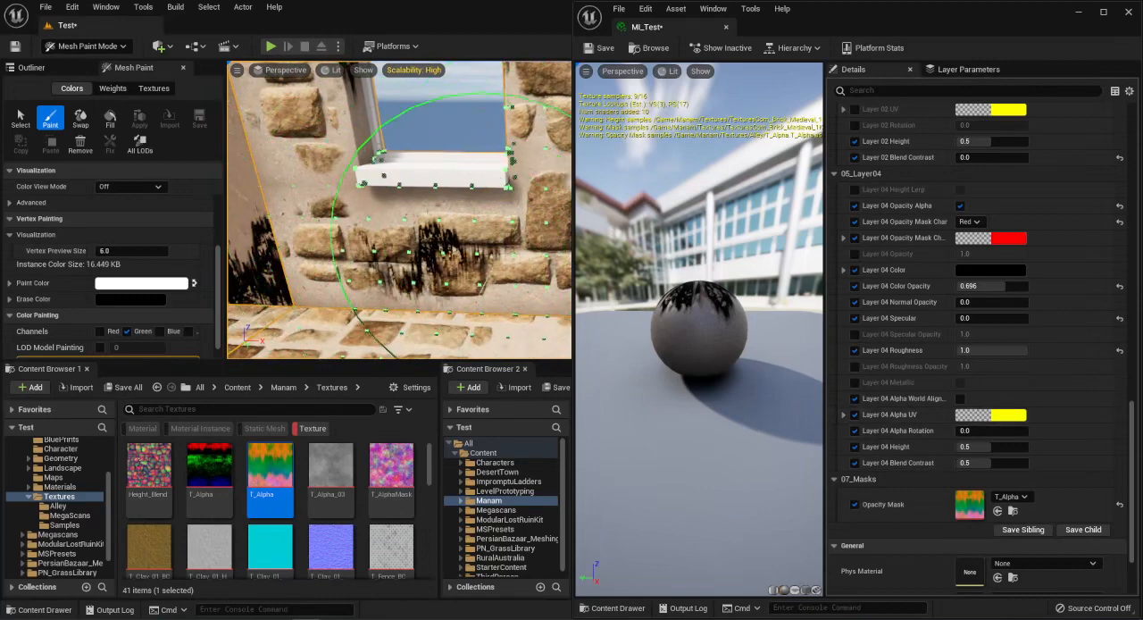
# Shift the Layer 04 stain pattern vertically by setting the A component of its Alpha UV to 0.272.
pyautogui.click(843, 415)
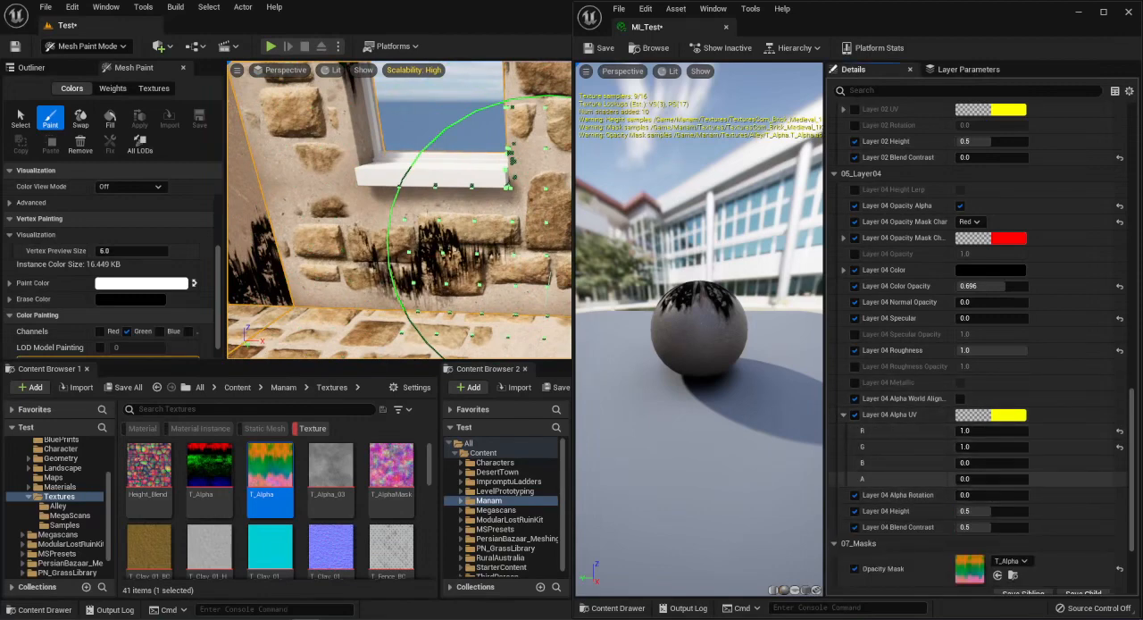
pyautogui.click(973, 479)
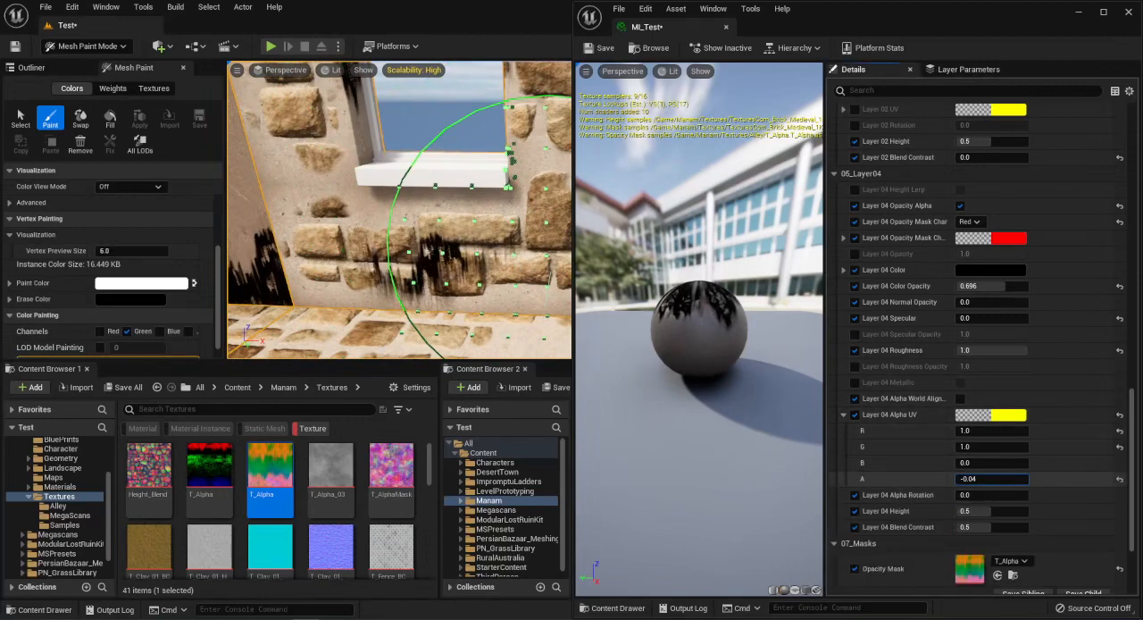
pyautogui.moveTo(974, 480); pyautogui.dragTo(993, 480)
pyautogui.moveTo(437, 219)
pyautogui.keyDown('shift'); pyautogui.mouseDown()
pyautogui.moveTo(347, 192)
pyautogui.moveTo(535, 200)
pyautogui.mouseUp(); pyautogui.keyUp('shift')
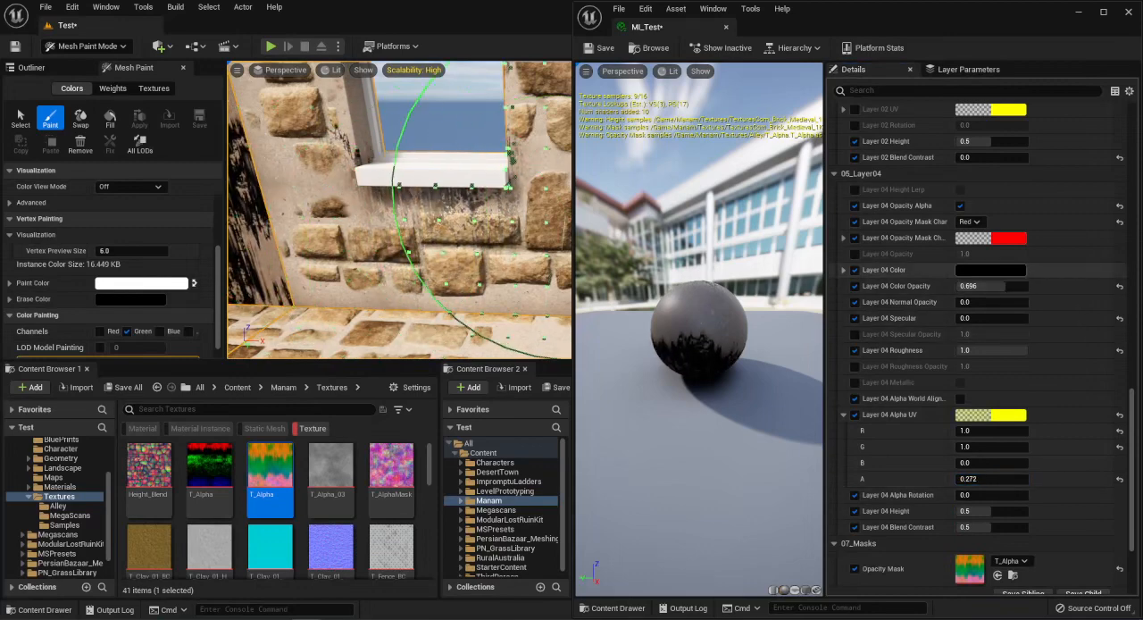
# Set Layer 04 Color Opacity to 0.7 and Blend Contrast to 0.0, and check the stains on the plain and window walls.
pyautogui.moveTo(1004, 286)
pyautogui.mouseDown()
pyautogui.moveTo(987, 285)
pyautogui.moveTo(1004, 285)
pyautogui.mouseUp()
pyautogui.click(991, 286)
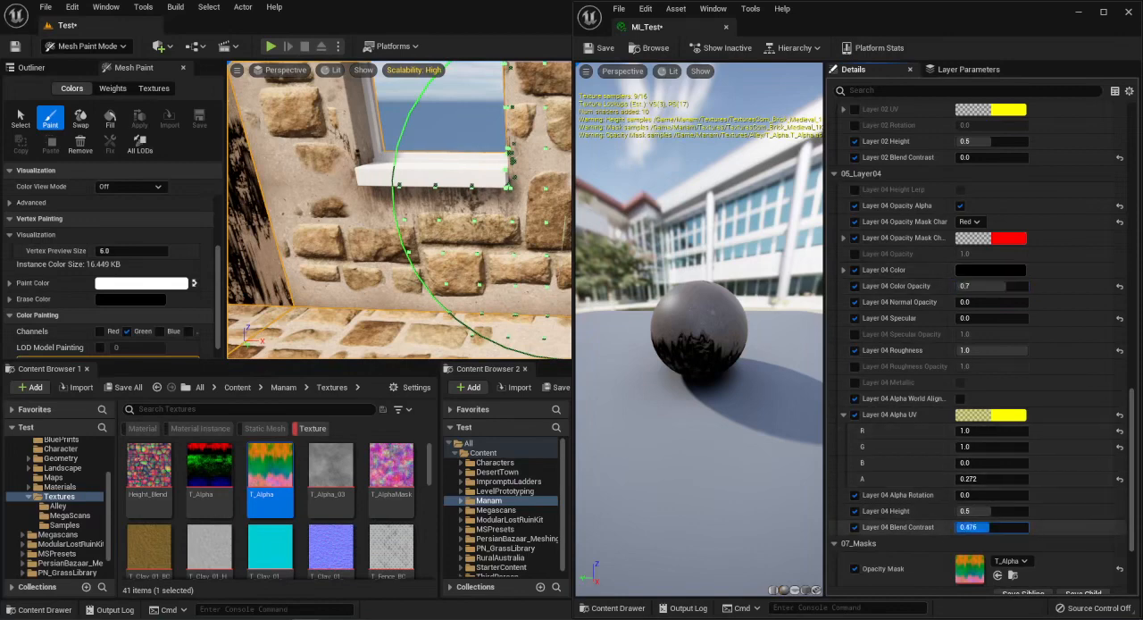
pyautogui.write('0.0')
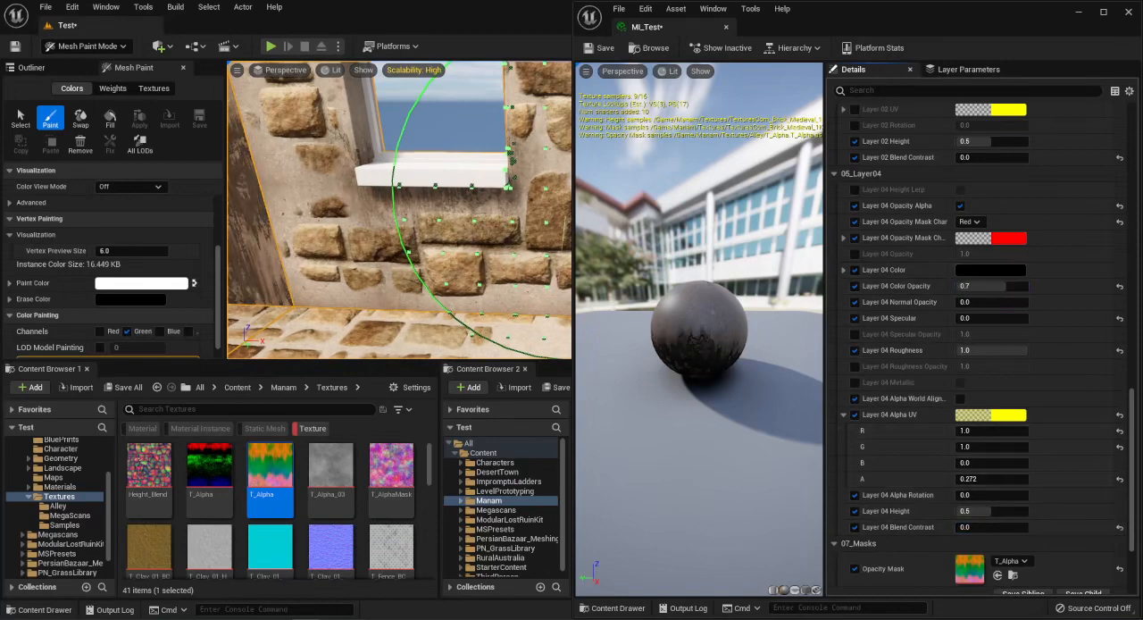
pyautogui.moveTo(458, 259)
pyautogui.mouseDown(button='right')
pyautogui.moveTo(451, 241)
pyautogui.moveTo(335, 237)
pyautogui.moveTo(366, 241)
pyautogui.mouseUp(button='right')
pyautogui.moveTo(568, 290)
pyautogui.mouseDown(button='right')
pyautogui.moveTo(339, 250)
pyautogui.moveTo(421, 230)
pyautogui.moveTo(395, 251)
pyautogui.mouseUp(button='right')
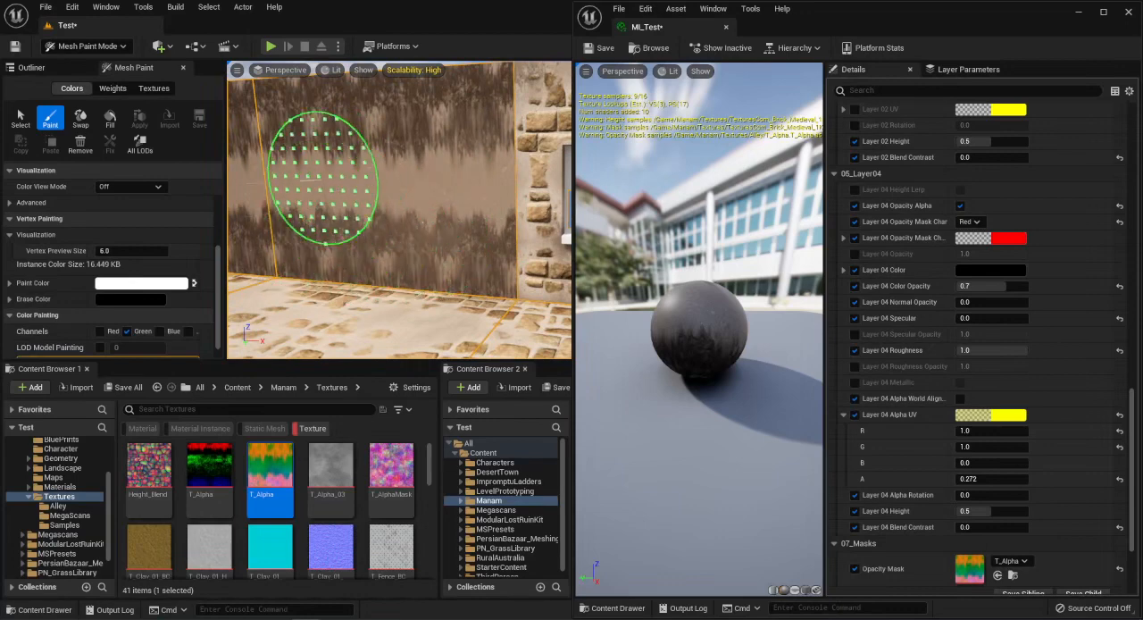
pyautogui.moveTo(511, 218)
pyautogui.mouseDown(button='right')
pyautogui.moveTo(388, 209)
pyautogui.moveTo(328, 170)
pyautogui.moveTo(227, 259)
pyautogui.moveTo(410, 279)
pyautogui.moveTo(265, 308)
pyautogui.moveTo(287, 312)
pyautogui.moveTo(331, 292)
pyautogui.moveTo(295, 267)
pyautogui.mouseUp(button='right')
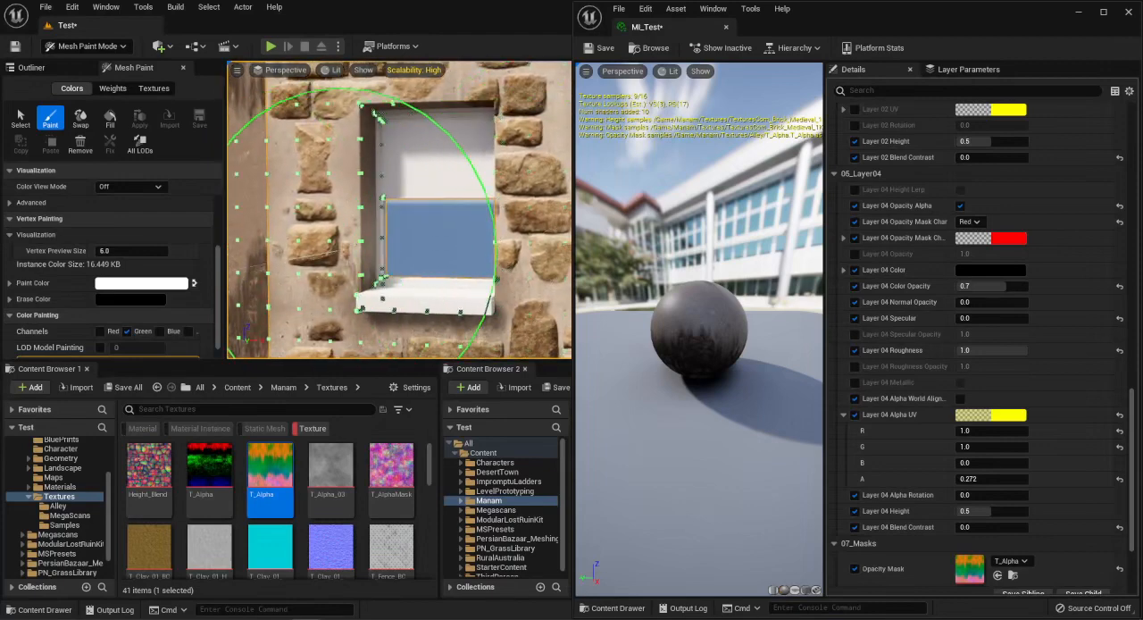
# Enable world alignment for the Layer 04 alpha.
pyautogui.scroll(-5, 977, 340)
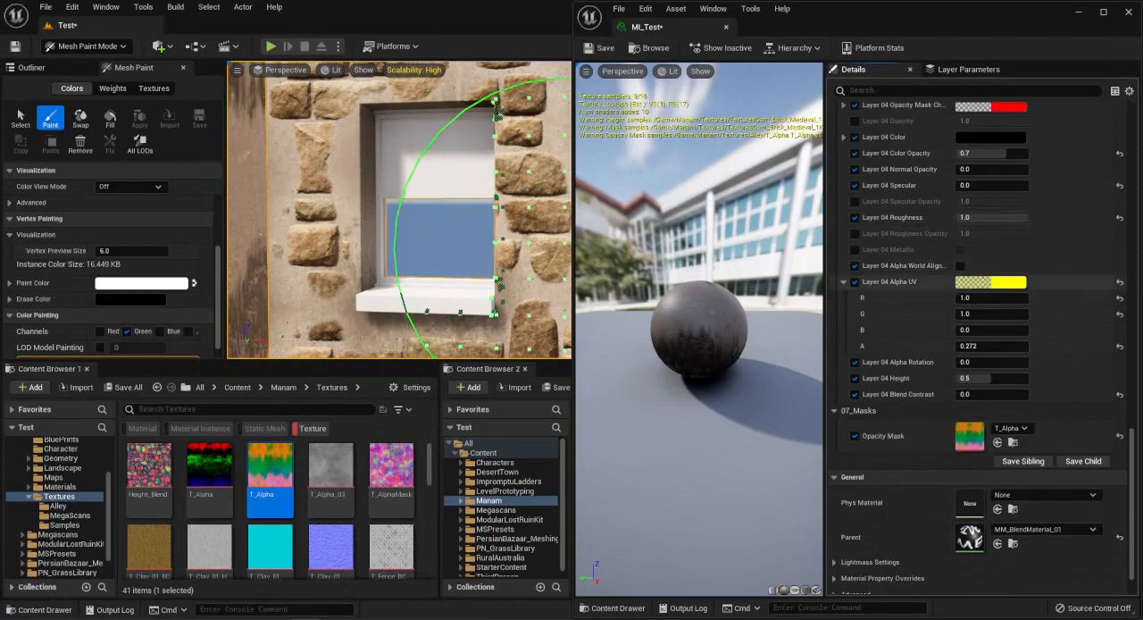
pyautogui.scroll(-1, 559, 187)
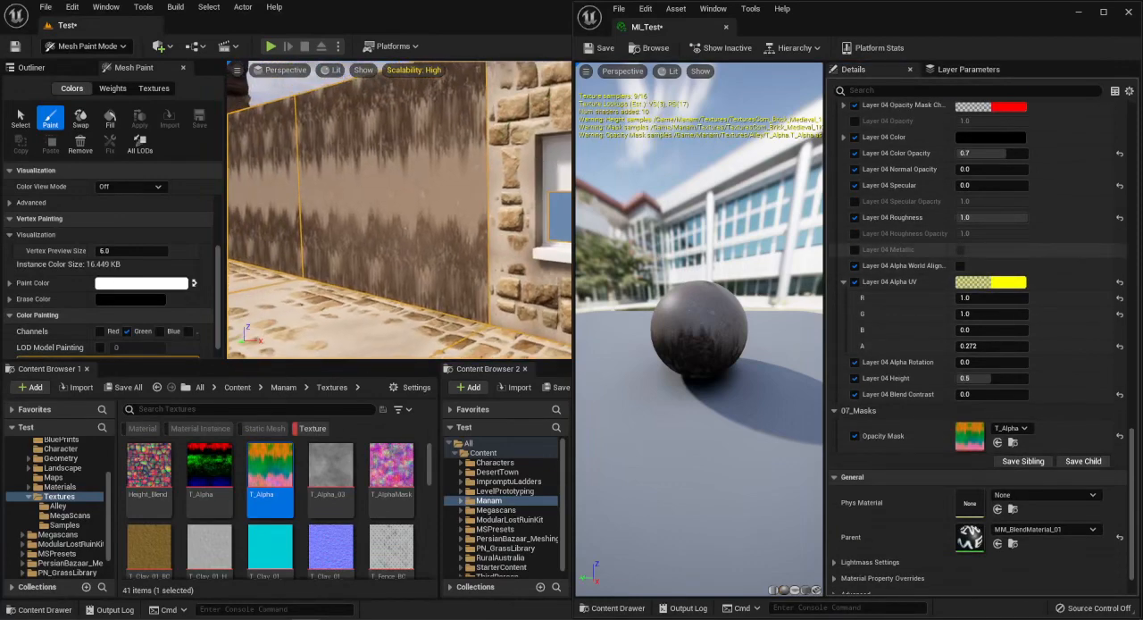
pyautogui.click(960, 265)
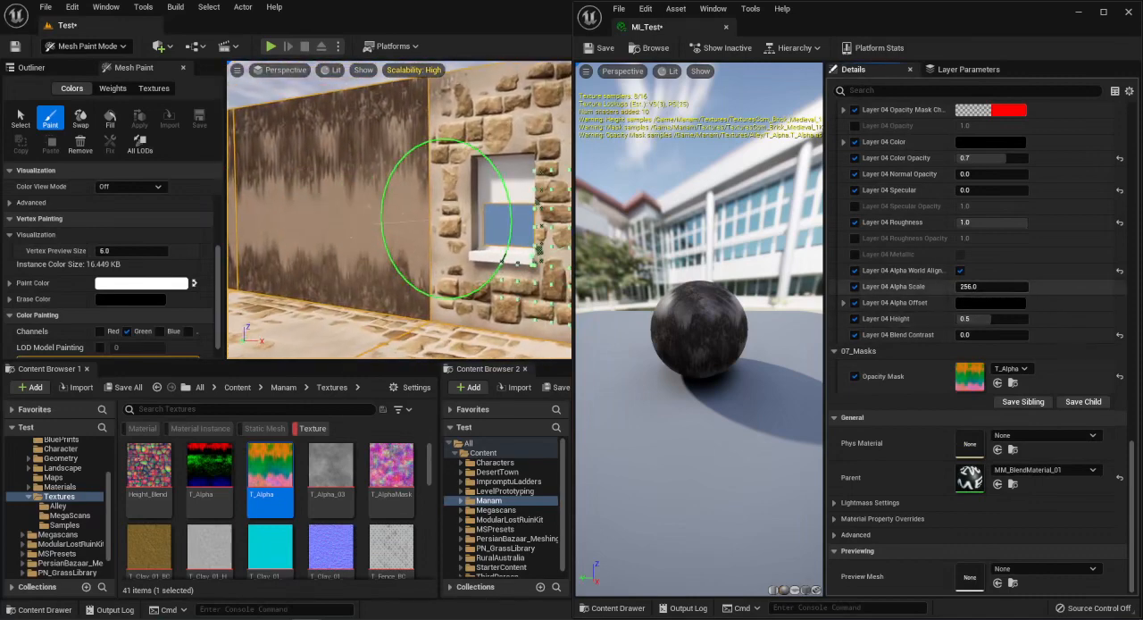
# Increase the Layer 04 Alpha Scale to about 1207 and check the stain pattern on the plain and window walls.
pyautogui.moveTo(985, 287); pyautogui.dragTo(1013, 287)
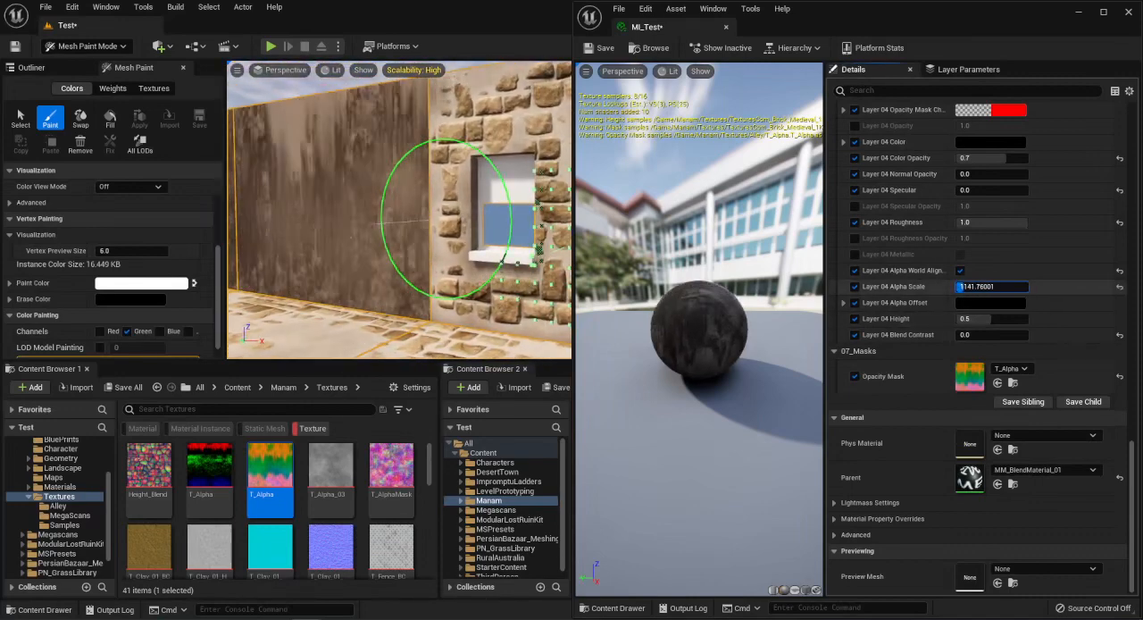
pyautogui.moveTo(447, 213)
pyautogui.mouseDown(button='right')
pyautogui.moveTo(475, 219)
pyautogui.moveTo(549, 174)
pyautogui.moveTo(375, 227)
pyautogui.moveTo(402, 239)
pyautogui.mouseUp(button='right')
pyautogui.moveTo(518, 176)
pyautogui.mouseDown(button='right')
pyautogui.moveTo(331, 204)
pyautogui.moveTo(442, 237)
pyautogui.mouseUp(button='right')
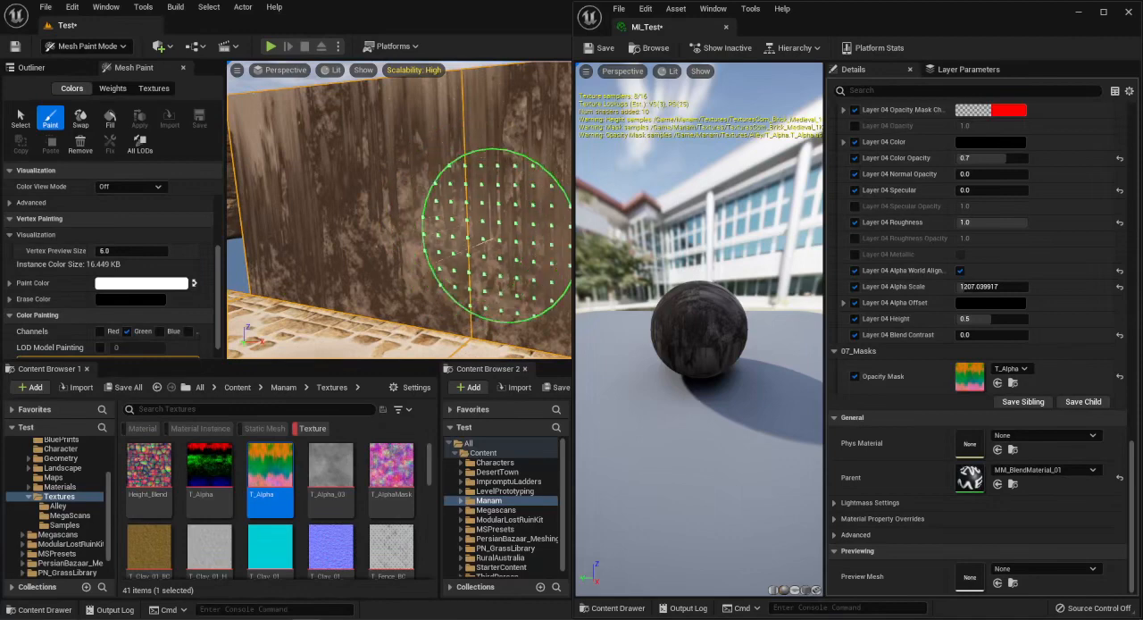
pyautogui.moveTo(451, 272)
pyautogui.mouseDown(button='right')
pyautogui.moveTo(408, 191)
pyautogui.moveTo(408, 102)
pyautogui.moveTo(372, 171)
pyautogui.moveTo(464, 154)
pyautogui.moveTo(518, 161)
pyautogui.moveTo(527, 134)
pyautogui.moveTo(535, 156)
pyautogui.moveTo(447, 232)
pyautogui.mouseUp(button='right')
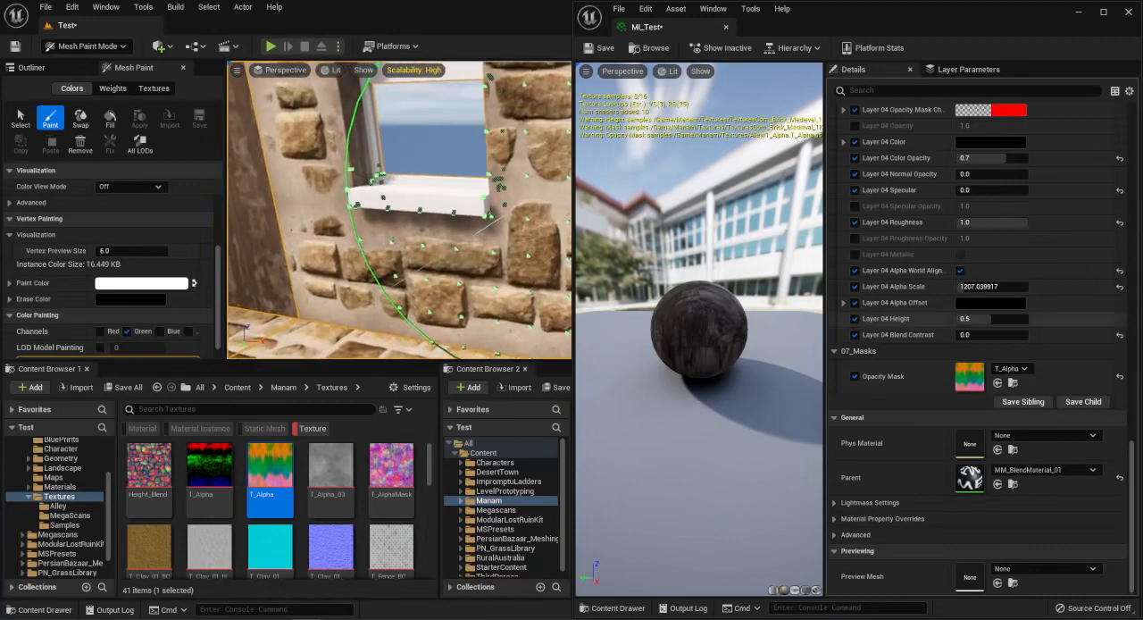
# Offset the world-aligned Layer 04 alpha by setting the B component of its Alpha Offset to 200.
pyautogui.click(843, 302)
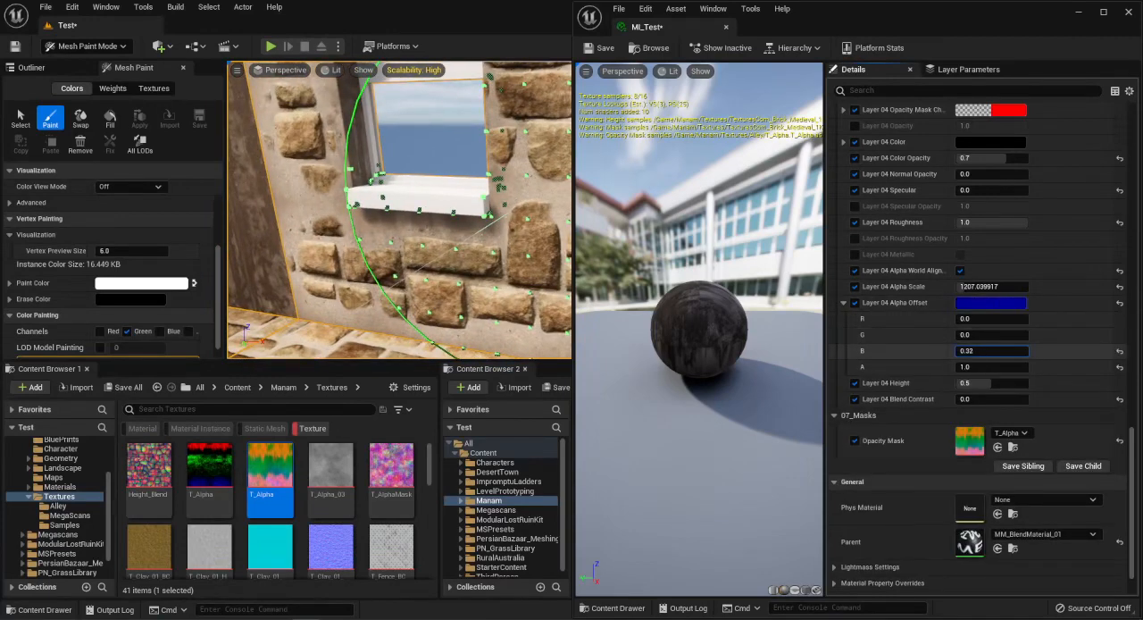
pyautogui.click(989, 351)
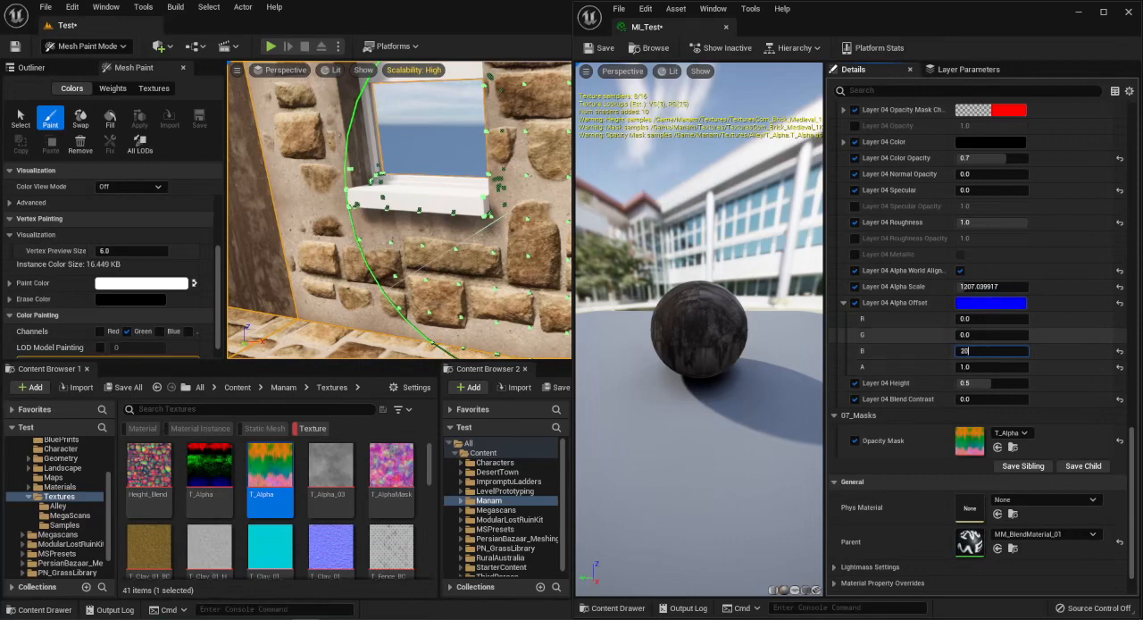
pyautogui.press('Return')
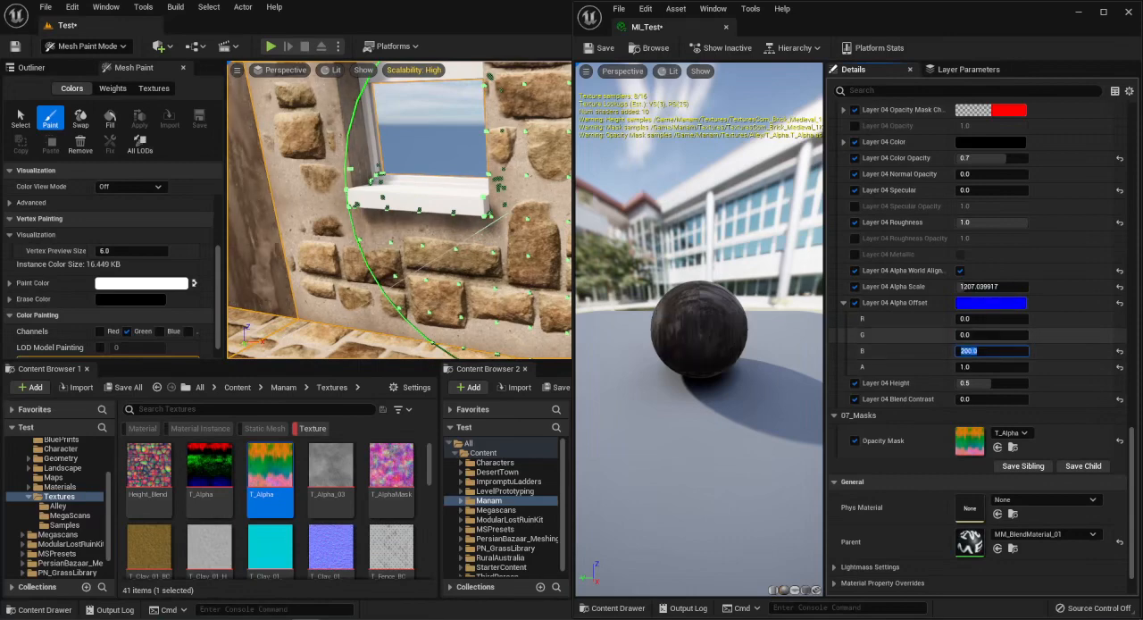
# Raise Layer 04 Blend Contrast to 0.2 and then further to sharpen the stain edges, checking the plain wall up close.
pyautogui.scroll(-4, 945, 350)
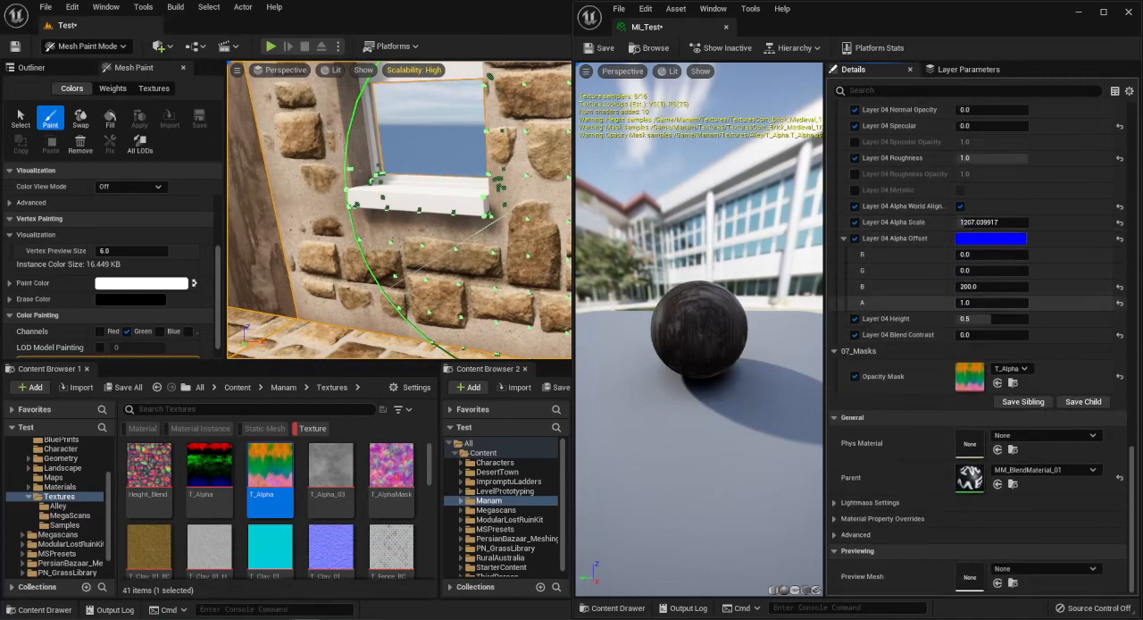
pyautogui.press('s')
pyautogui.moveTo(511, 214); pyautogui.dragTo(433, 204, button='right')
pyautogui.click(991, 335)
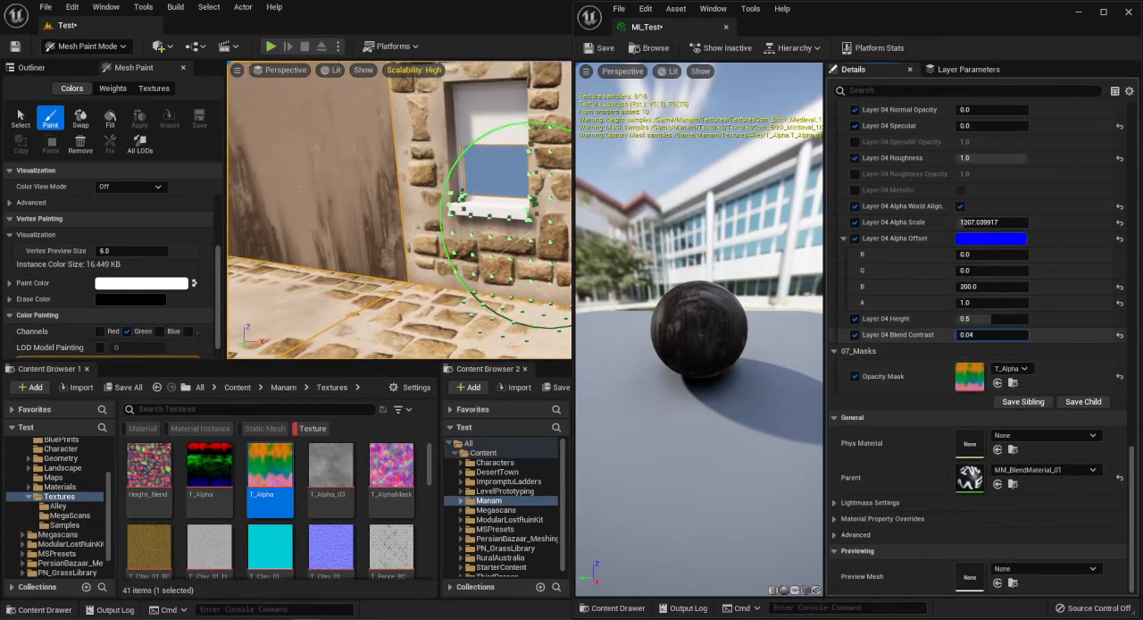
pyautogui.write('0.2')
pyautogui.press('Return')
pyautogui.moveTo(973, 335); pyautogui.dragTo(1000, 319)
pyautogui.press('w')
pyautogui.moveTo(377, 214)
pyautogui.mouseDown(button='right')
pyautogui.moveTo(456, 183)
pyautogui.moveTo(370, 212)
pyautogui.moveTo(401, 214)
pyautogui.mouseUp(button='right')
pyautogui.press('s')
pyautogui.press('w')
pyautogui.scroll(11, 913, 379)
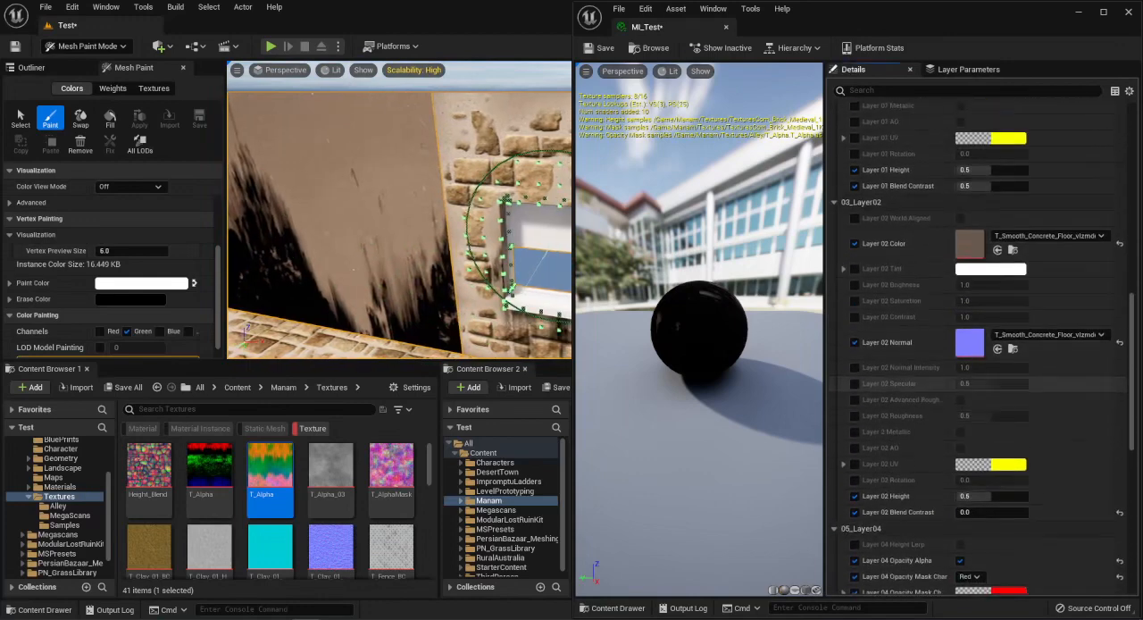
pyautogui.scroll(10, 913, 383)
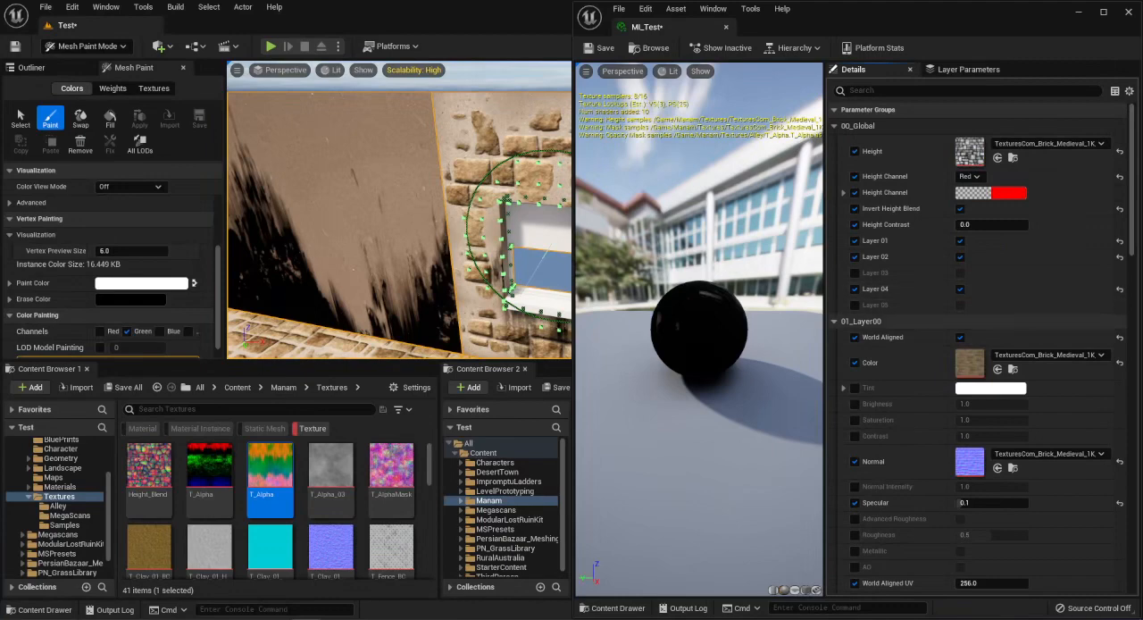
pyautogui.scroll(-5, 914, 402)
pyautogui.scroll(5, 913, 461)
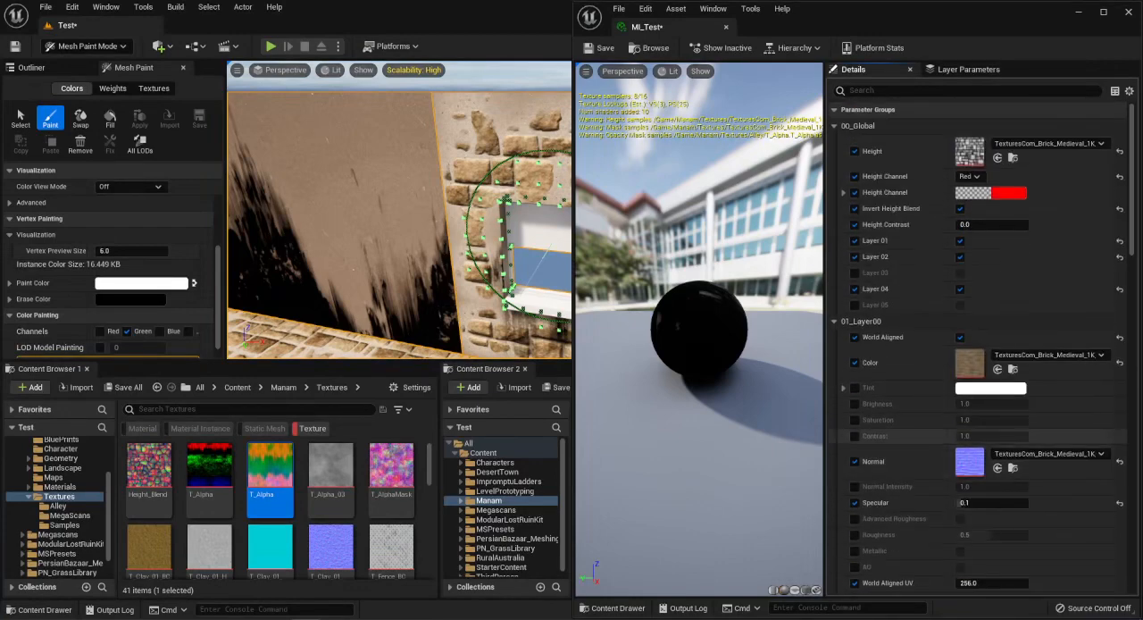